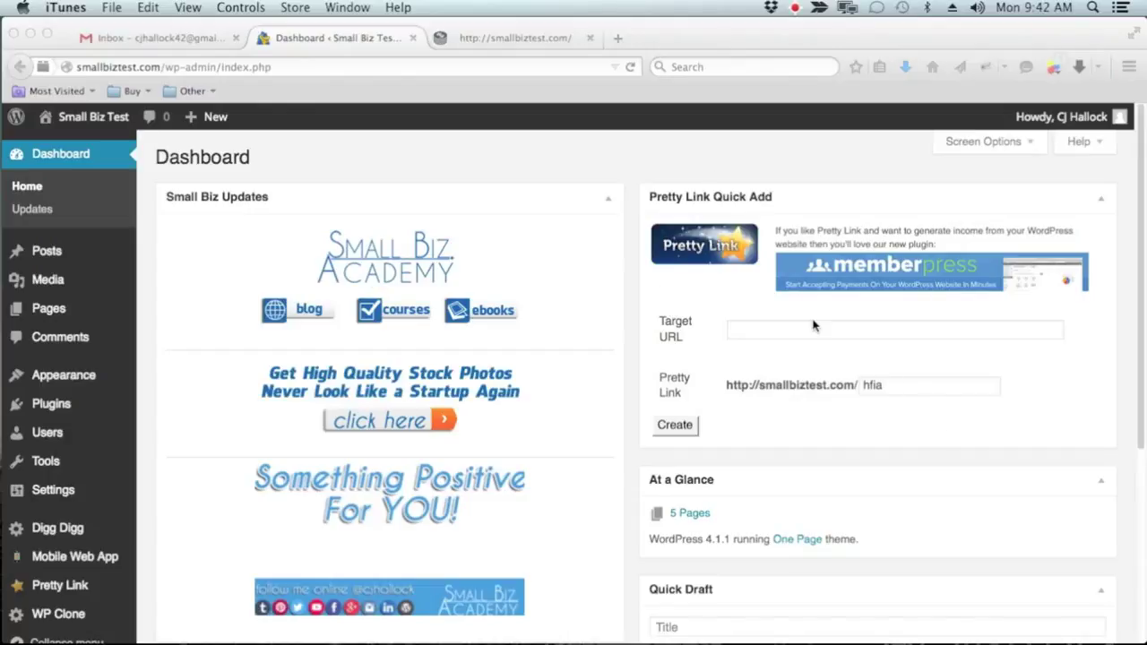
Enter 'Top 5 Things Every Entrepreneur Should Know About Websites' as the Quick Draft title
{"action": "scroll", "coordinate": [814, 326], "scroll_direction": "down", "scroll_amount": 5}
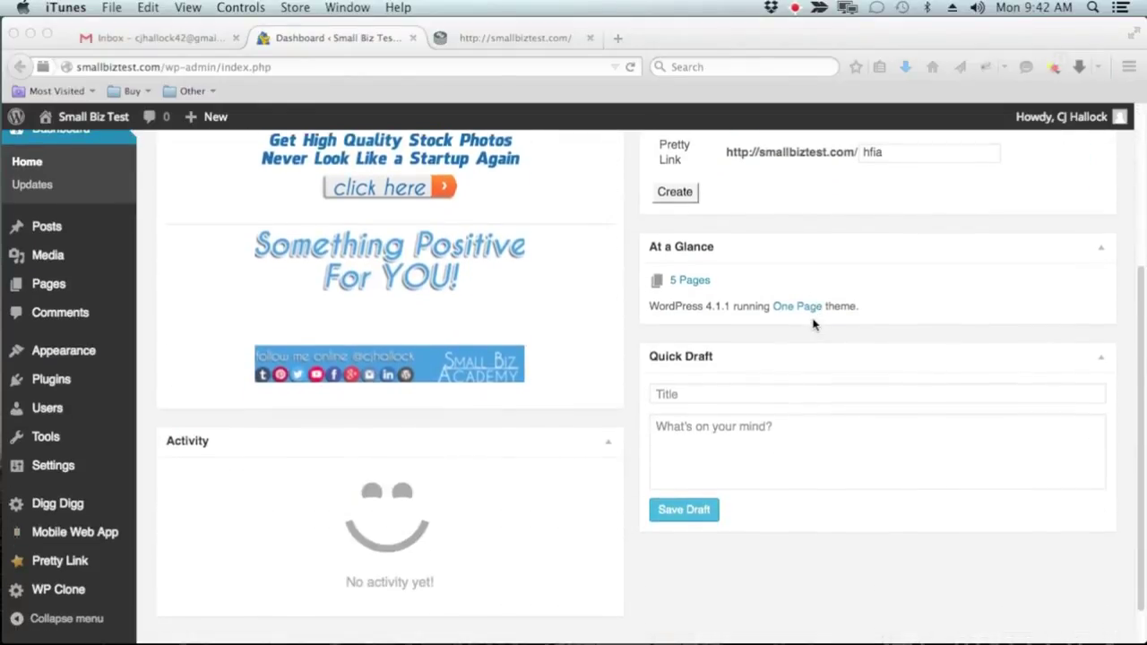
{"action": "scroll", "coordinate": [813, 324], "scroll_direction": "up", "scroll_amount": 5}
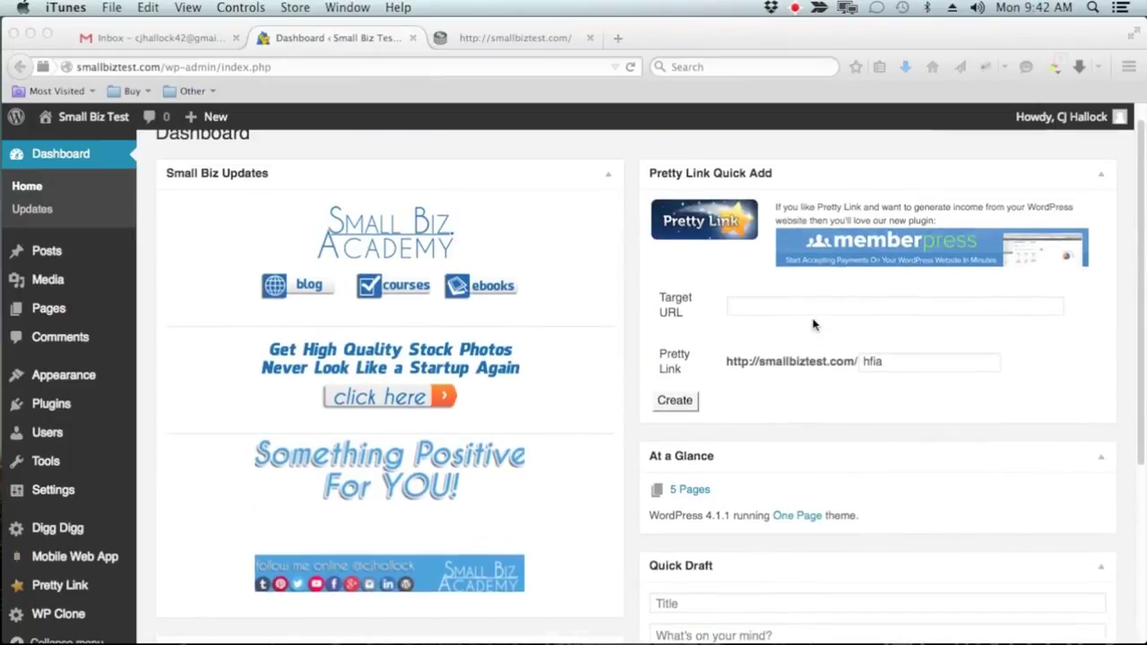
{"action": "scroll", "coordinate": [813, 324], "scroll_direction": "up", "scroll_amount": 1}
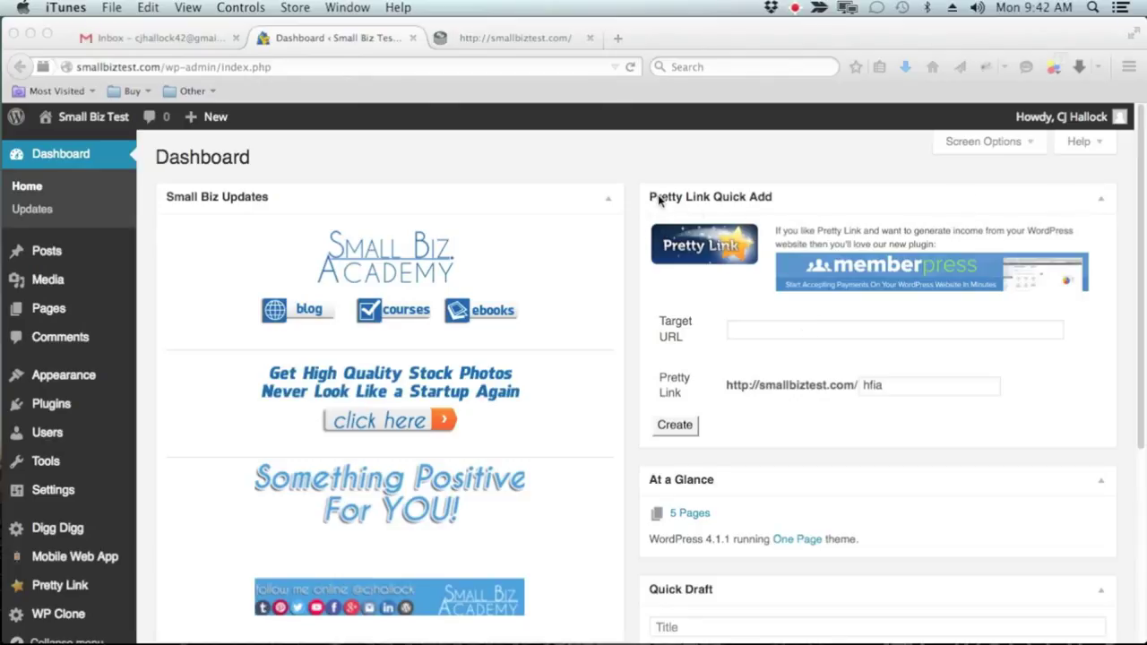
{"action": "scroll", "coordinate": [1001, 297], "scroll_direction": "down", "scroll_amount": 5}
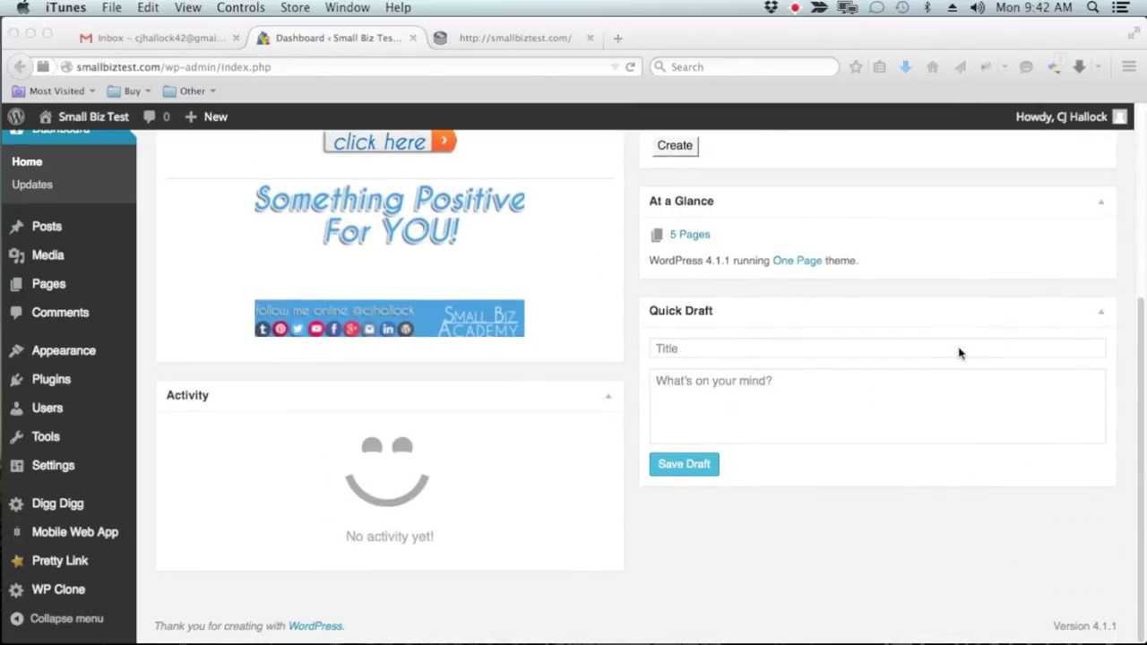
{"action": "scroll", "coordinate": [959, 353], "scroll_direction": "up", "scroll_amount": 3}
{"action": "scroll", "coordinate": [958, 353], "scroll_direction": "up", "scroll_amount": 2}
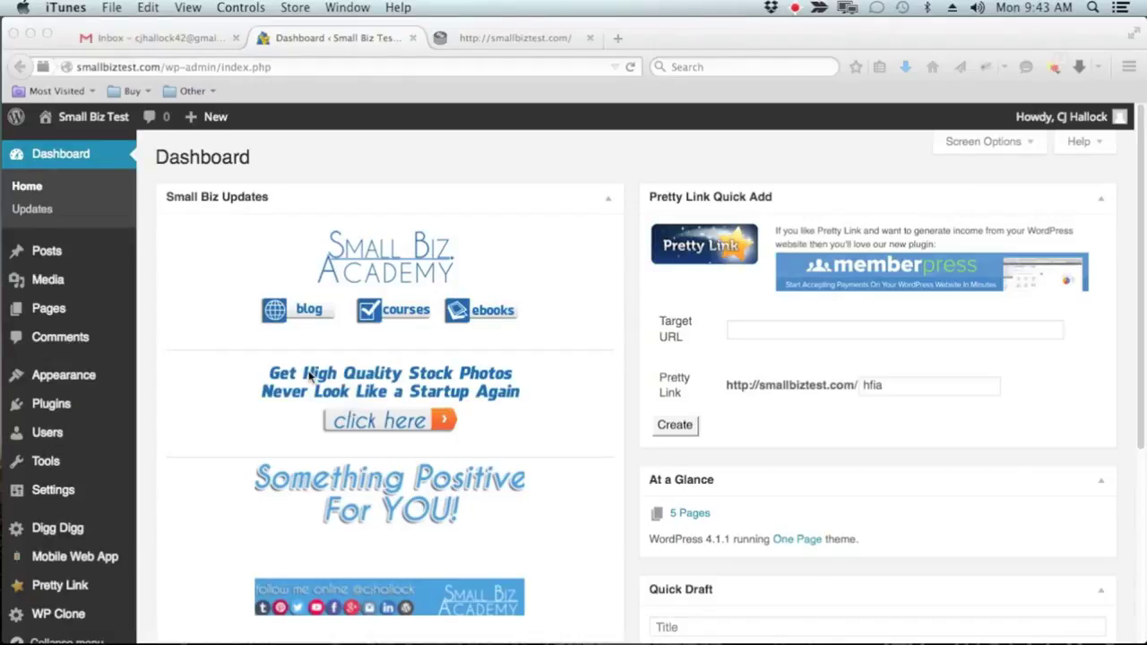
{"action": "scroll", "coordinate": [311, 375], "scroll_direction": "down", "scroll_amount": 5}
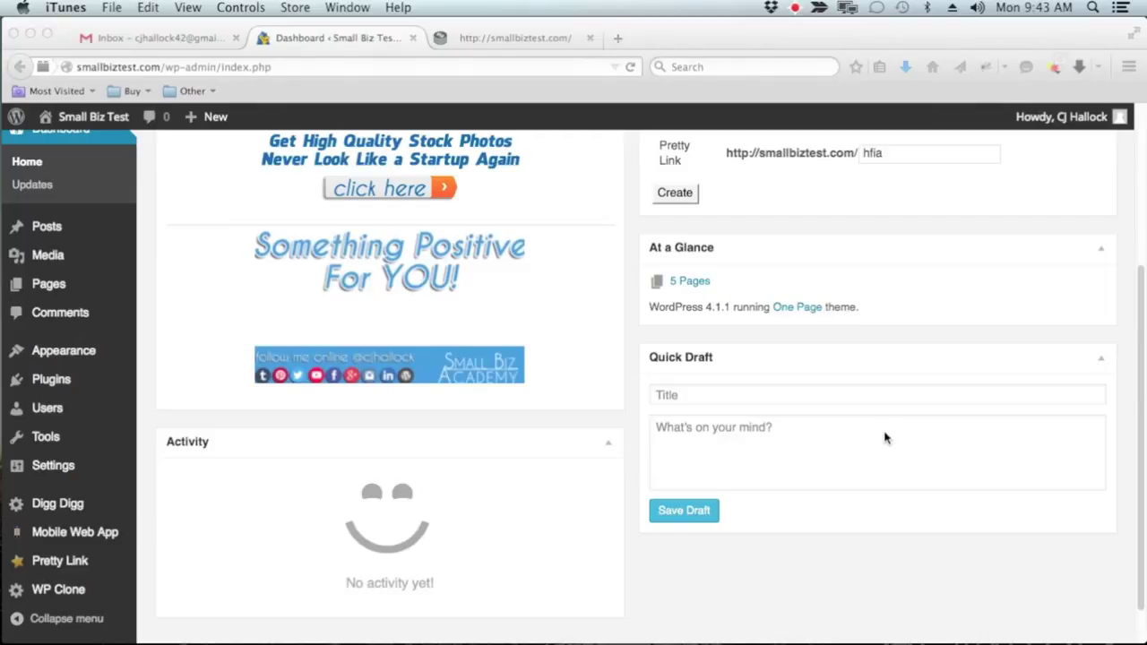
{"action": "left_click", "coordinate": [706, 396]}
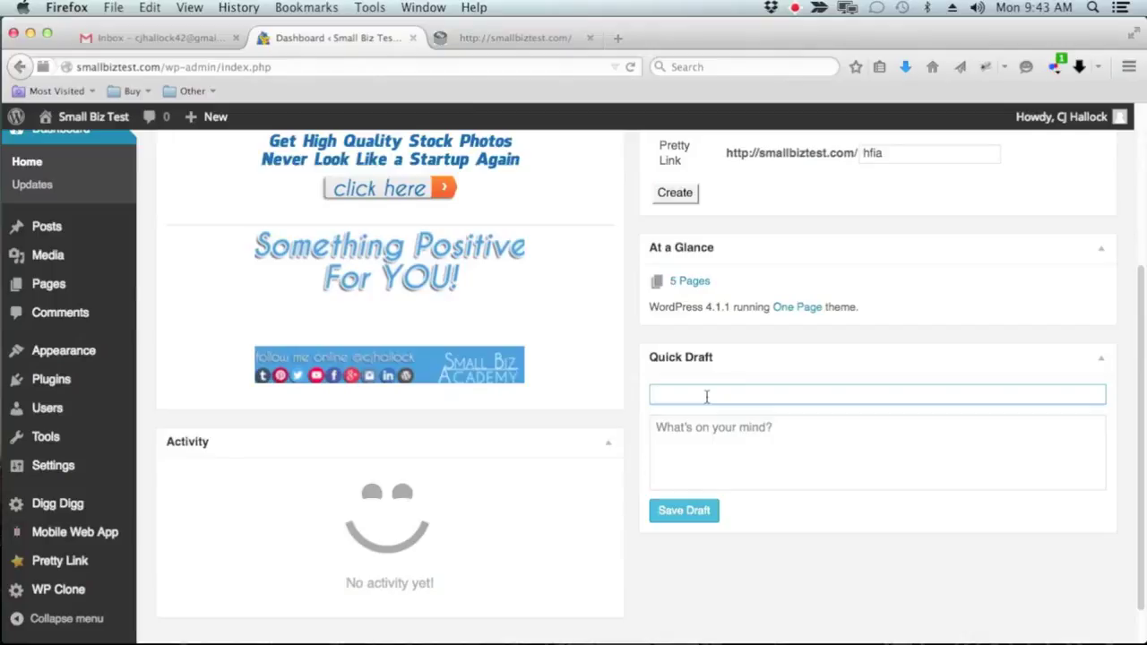
{"action": "type", "text": "Top 5 Thin"}
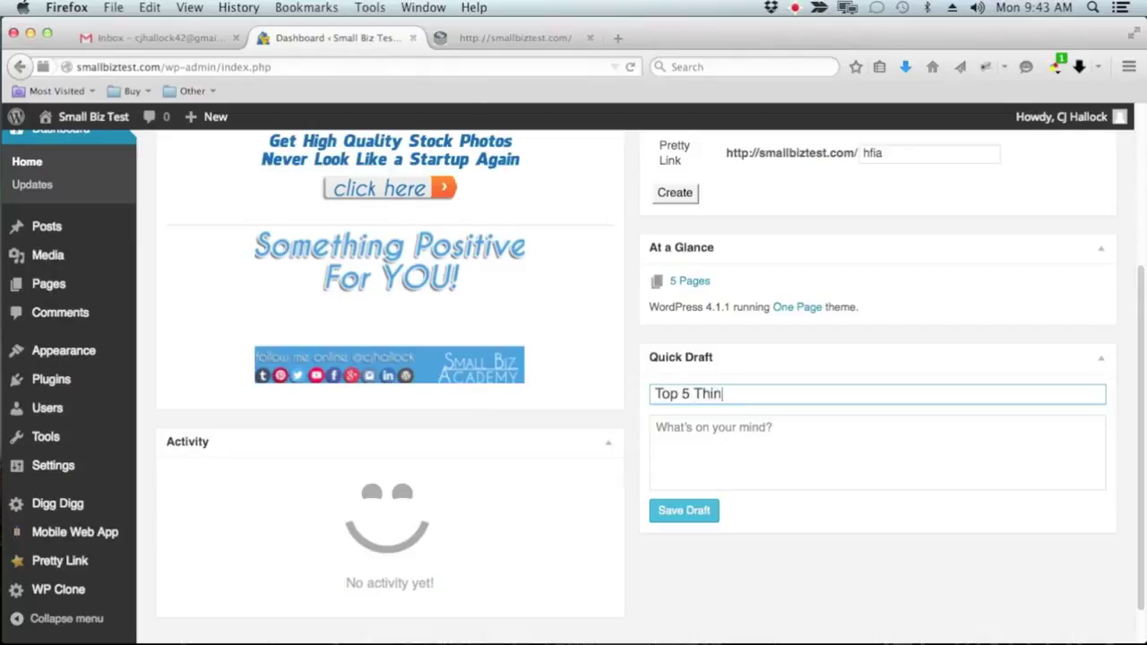
{"action": "type", "text": "gs Every "}
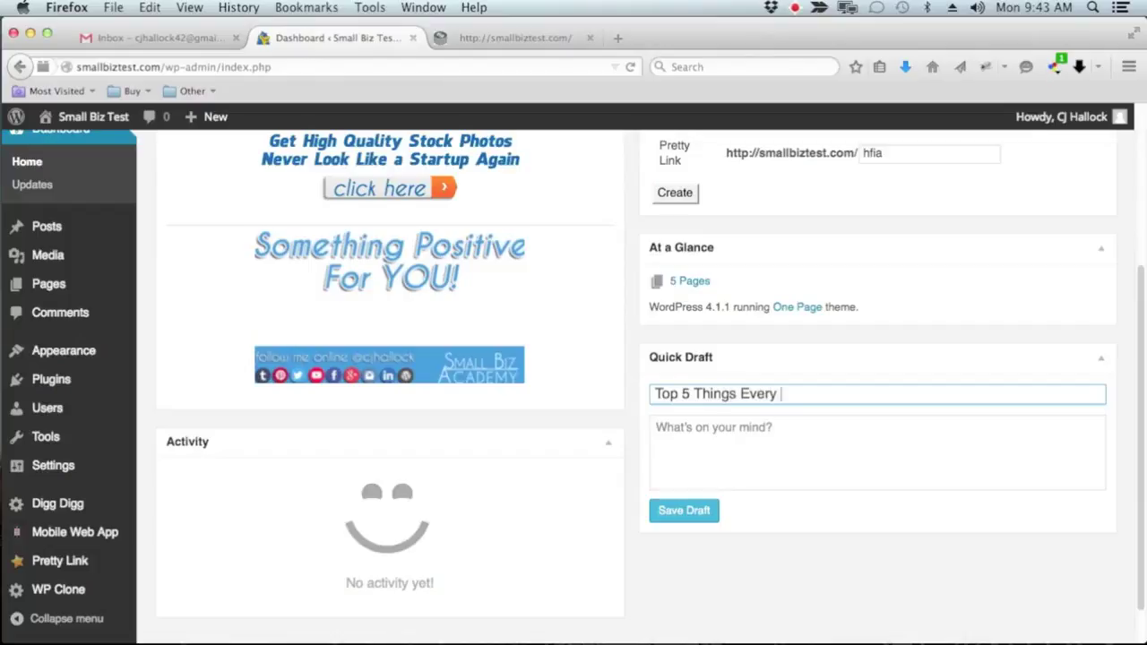
{"action": "type", "text": "Entrepreneur "}
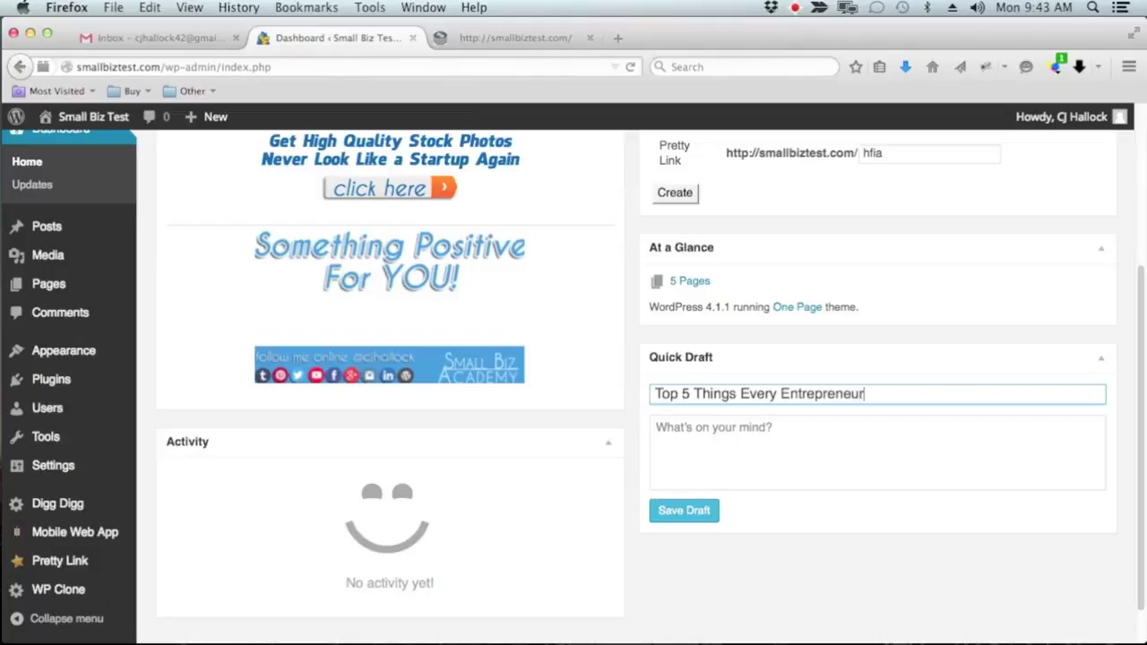
{"action": "type", "text": "Should Know Abo"}
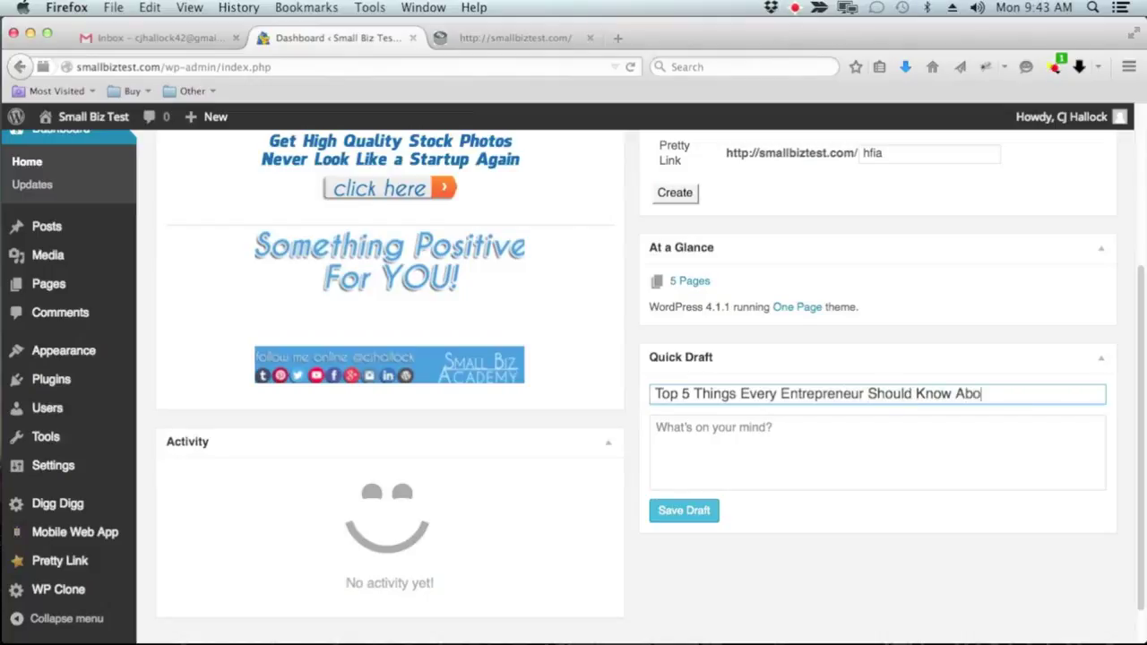
{"action": "type", "text": "ut Websites"}
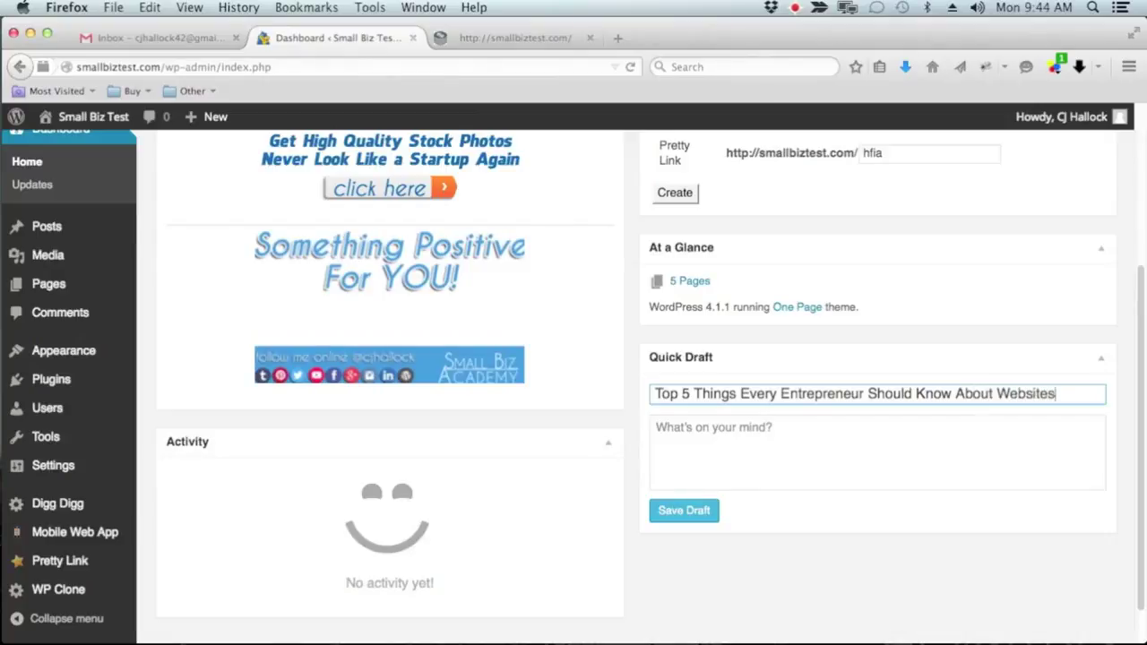
Start the body with '1. Hosting doesn't cost a lot' and '2. You should always own your own domain'
{"action": "left_click", "coordinate": [741, 439]}
{"action": "type", "text": "1"}
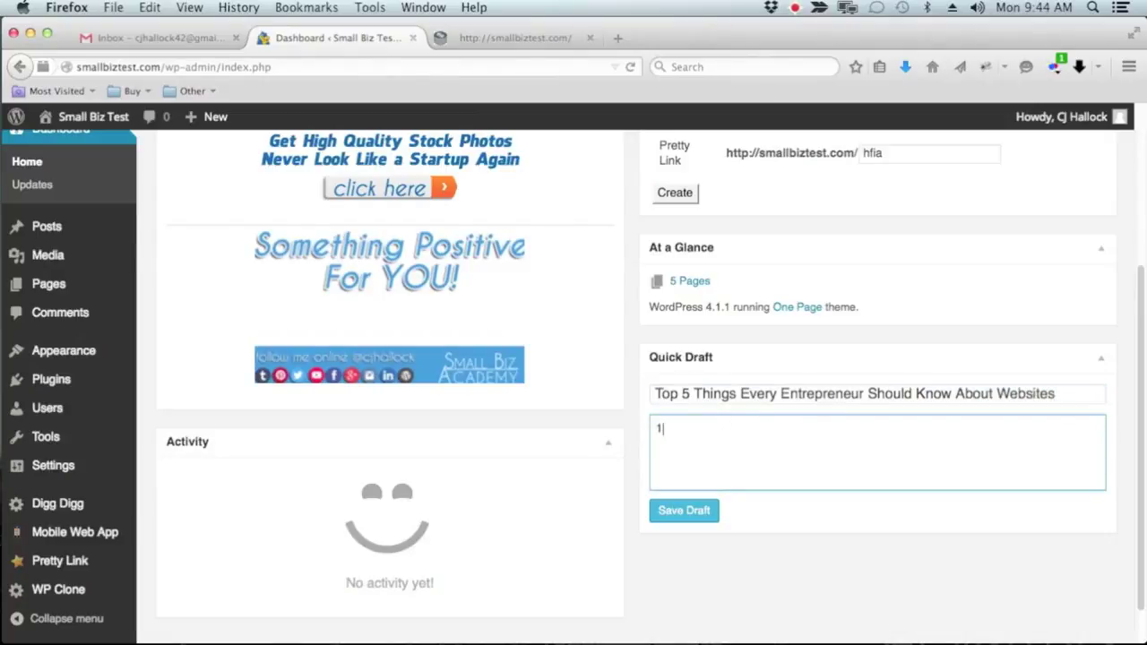
{"action": "type", "text": ". Hosting doesn't cost a lot"}
{"action": "key", "text": "Return"}
{"action": "type", "text": "2."}
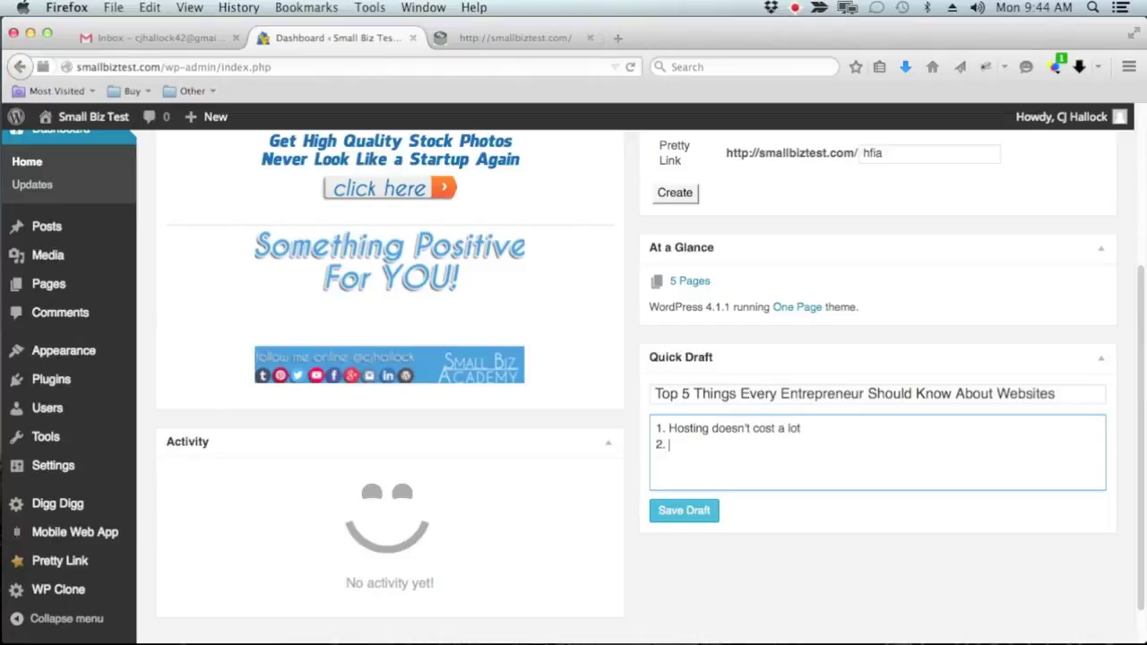
{"action": "type", "text": " you"}
{"action": "key", "text": "BackSpace"}
{"action": "key", "text": "BackSpace"}
{"action": "key", "text": "BackSpace"}
{"action": "key", "text": "BackSpace"}
{"action": "type", "text": "You should always "}
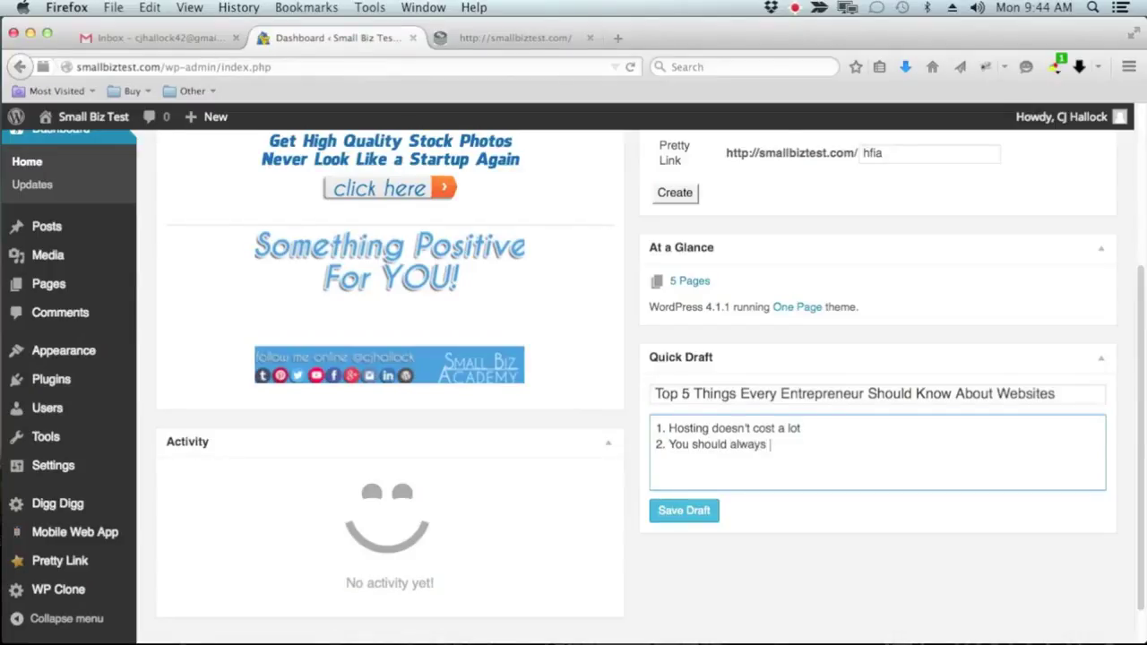
{"action": "type", "text": "own your own domain"}
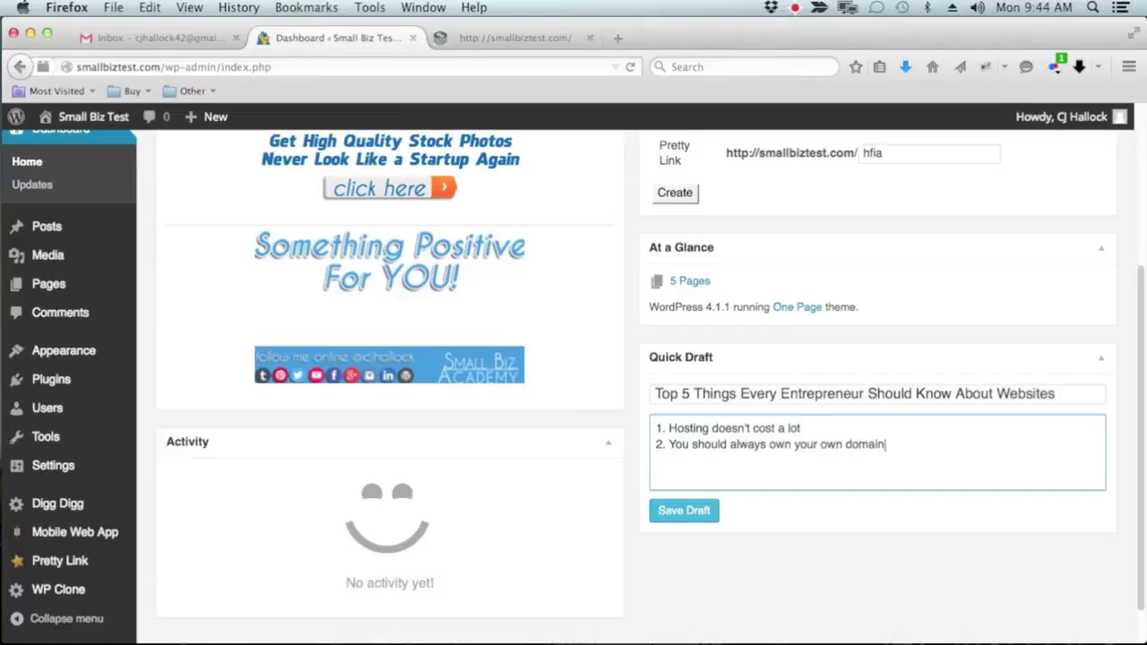
Add list items '3. Images are King', '4. Always give good content' and '5. Have fun'
{"action": "key", "text": "Return"}
{"action": "type", "text": "3. Images are King"}
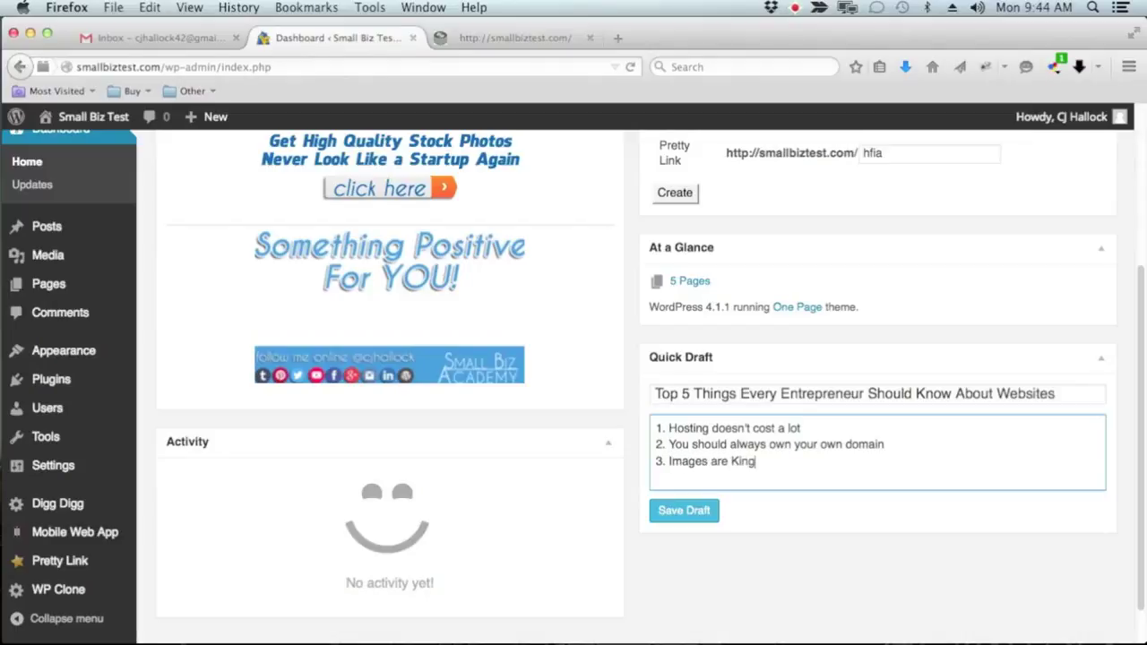
{"action": "key", "text": "Return"}
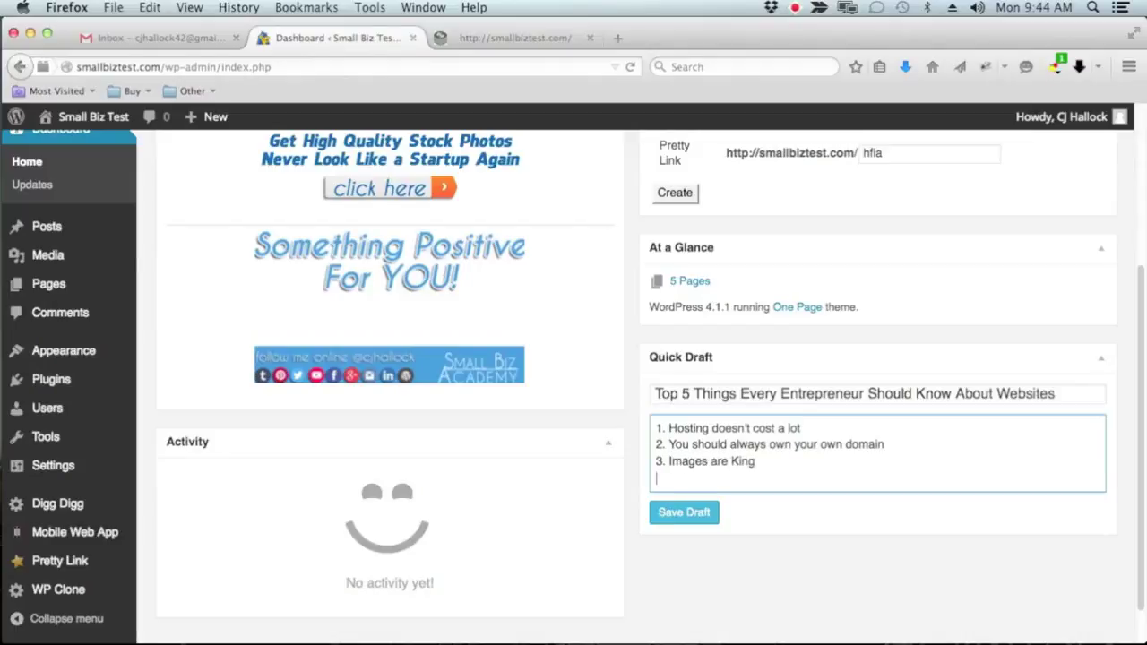
{"action": "type", "text": "4. Alwy"}
{"action": "key", "text": "BackSpace"}
{"action": "type", "text": "ays give good "}
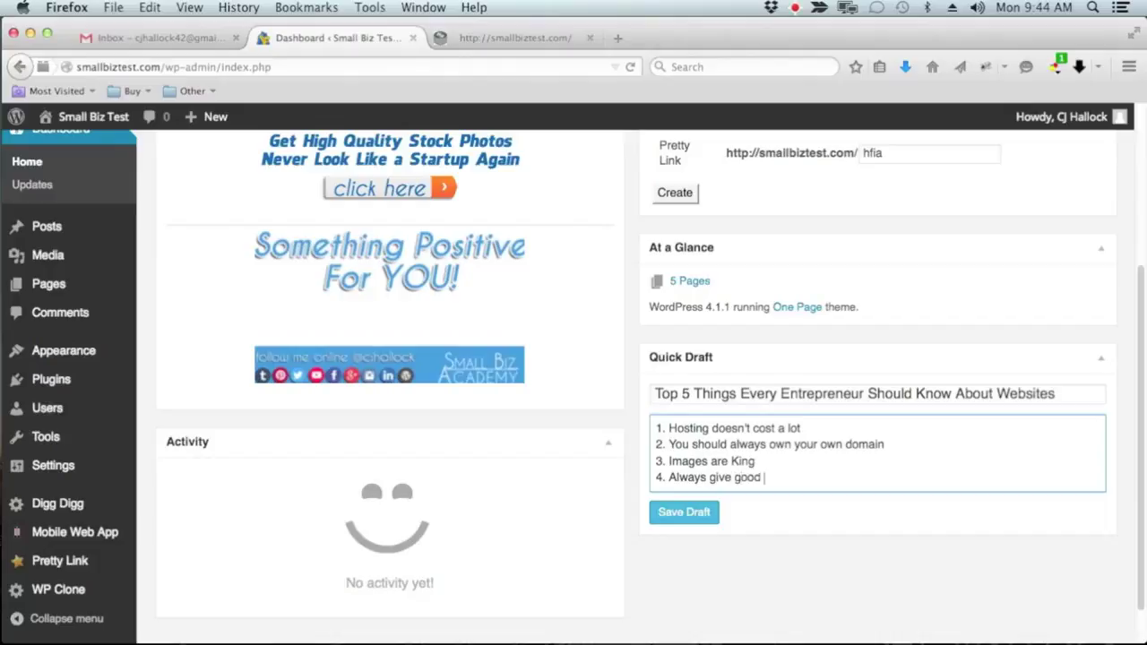
{"action": "type", "text": "content"}
{"action": "key", "text": "Return"}
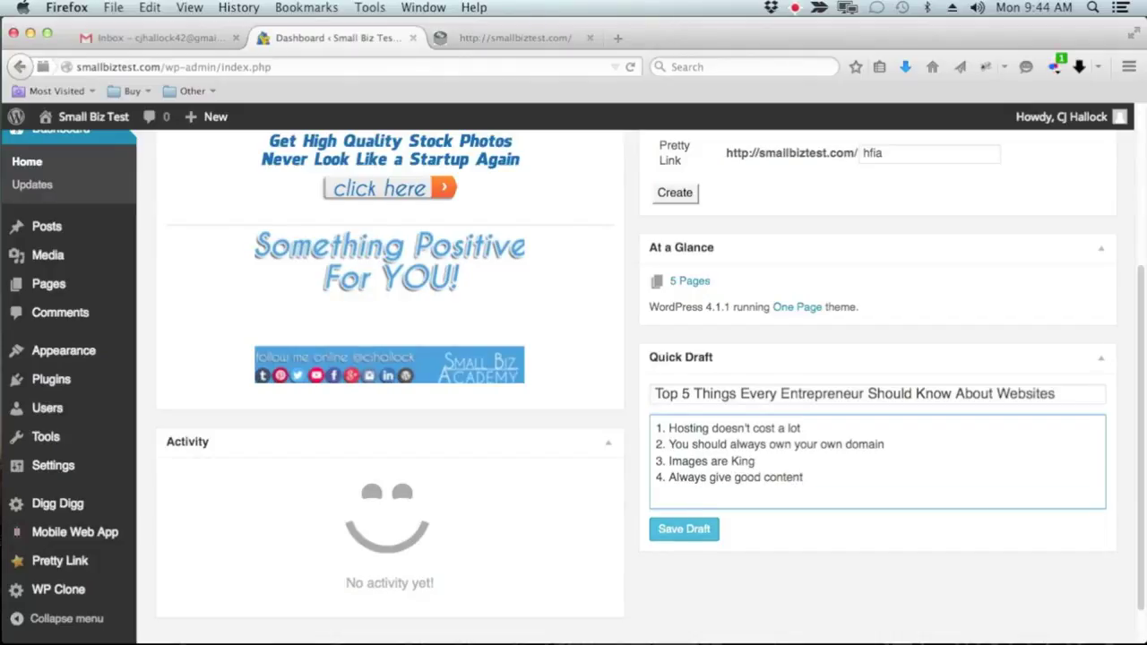
{"action": "type", "text": "5. Have fun"}
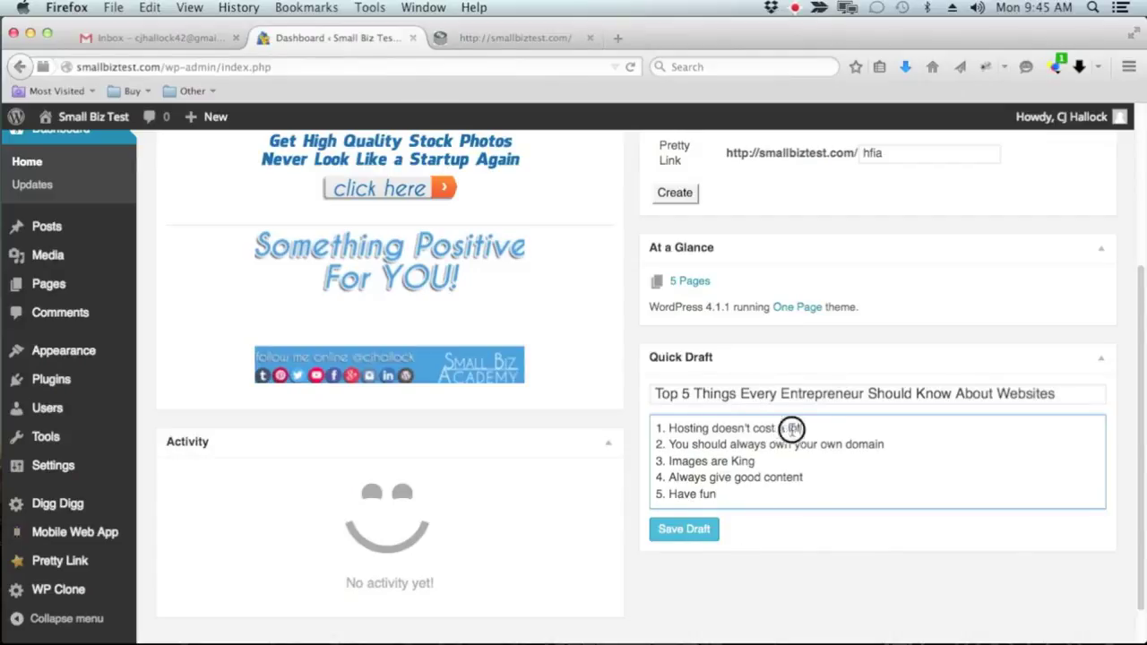
Insert a blank line after the first list item
{"action": "left_click_drag", "start_coordinate": [794, 428], "coordinate": [647, 427]}
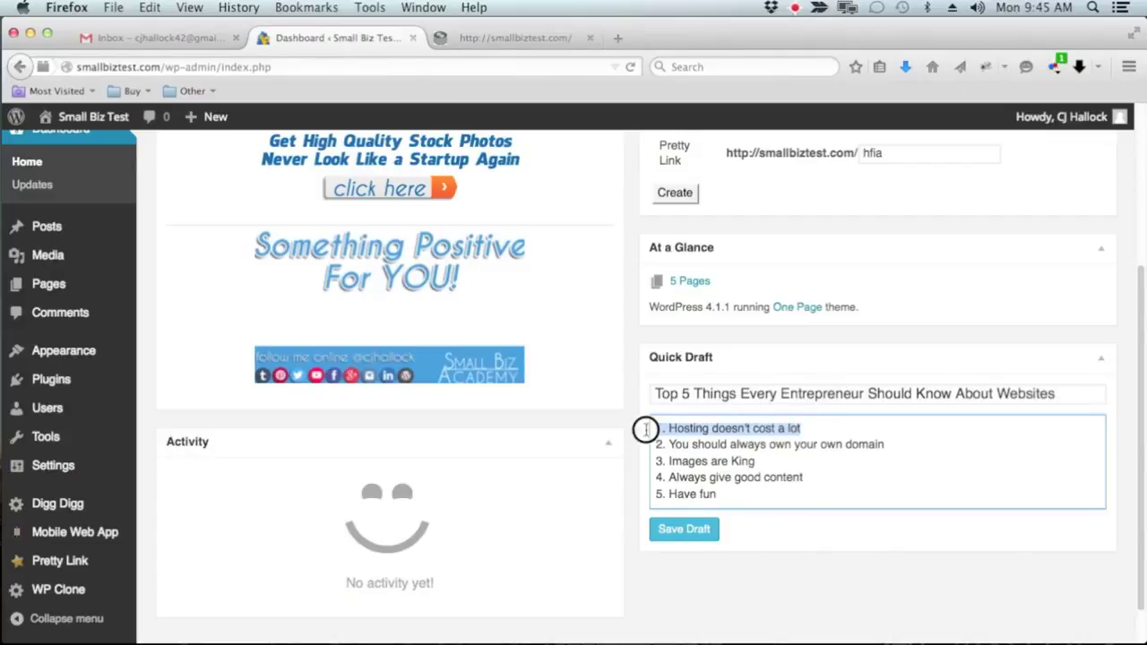
{"action": "left_click", "coordinate": [814, 427]}
{"action": "key", "text": "Return"}
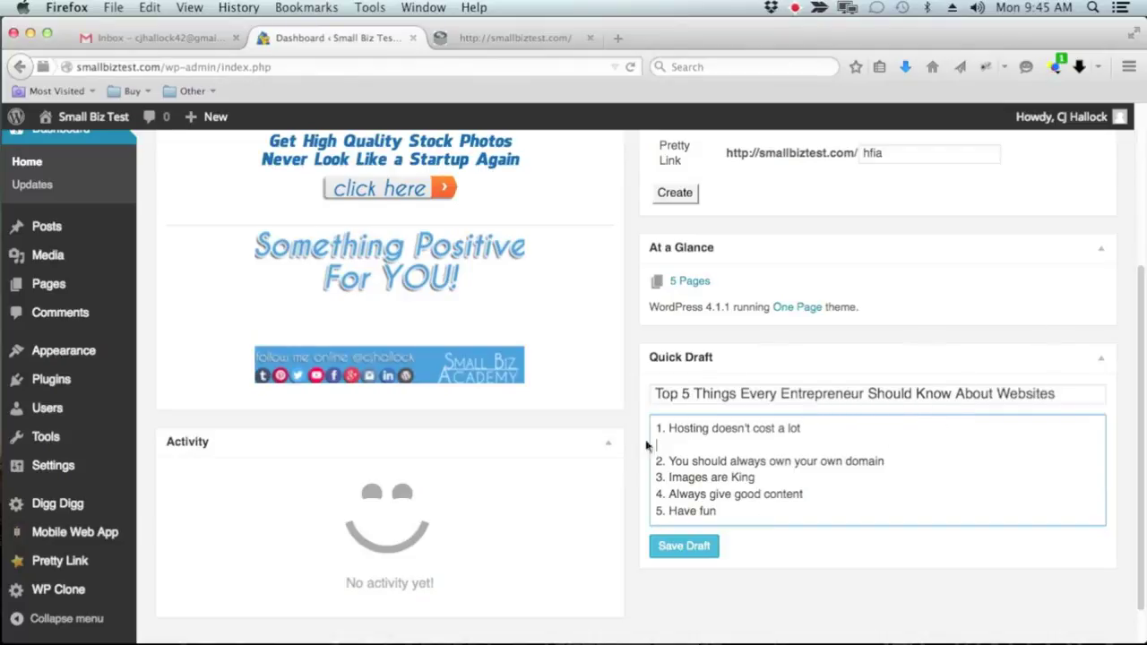
Save the 'Top 5 Things' quick draft and return to the top of the Dashboard
{"action": "left_click", "coordinate": [663, 547]}
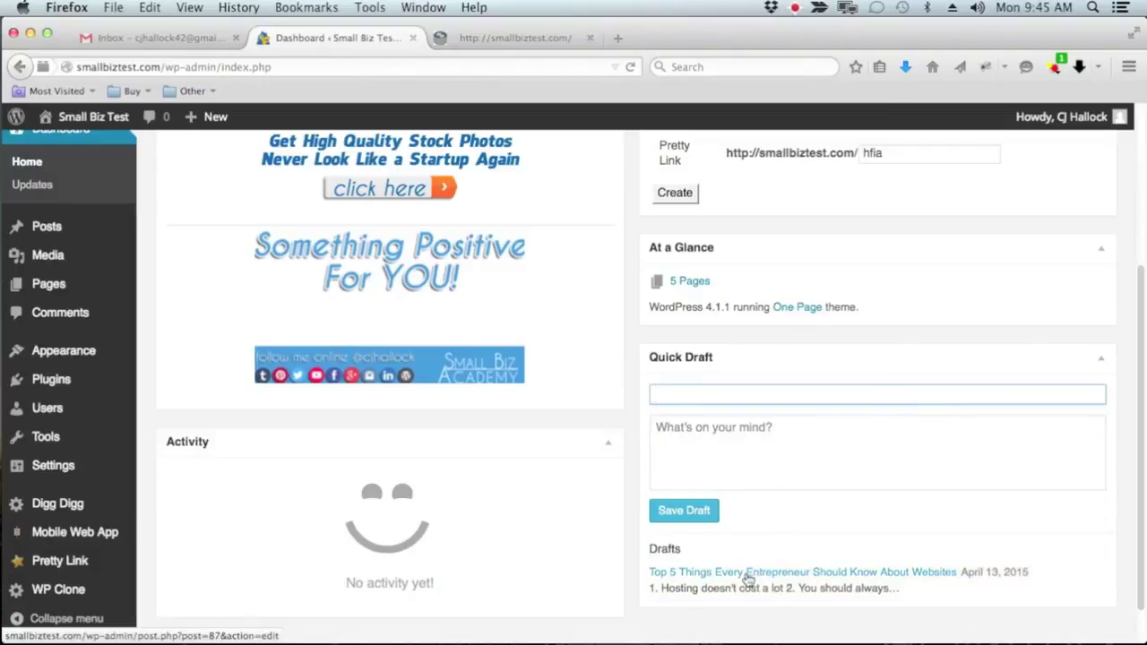
{"action": "scroll", "coordinate": [134, 409], "scroll_direction": "up", "scroll_amount": 3}
{"action": "mouse_move", "coordinate": [36, 259]}
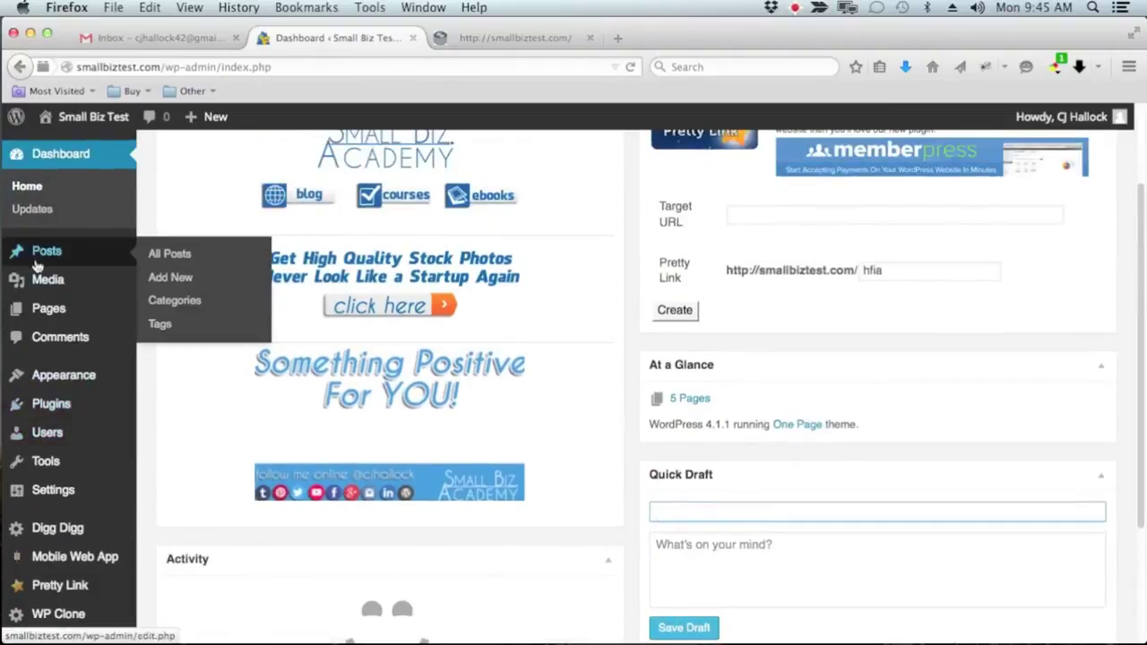
{"action": "scroll", "coordinate": [248, 219], "scroll_direction": "up", "scroll_amount": 2}
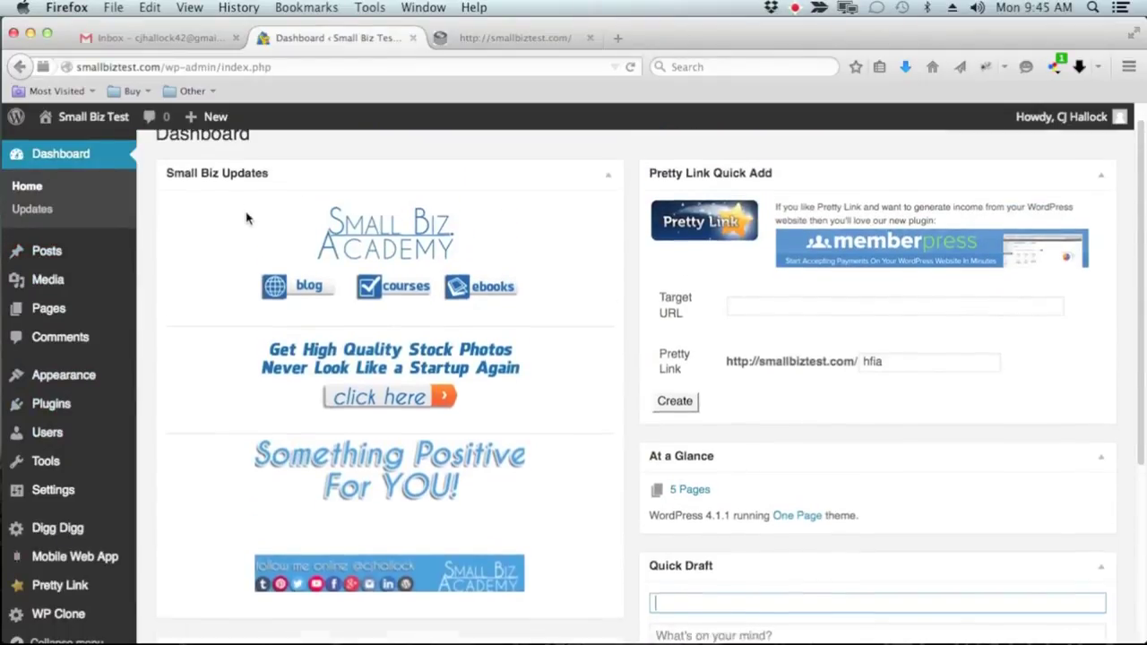
{"action": "scroll", "coordinate": [812, 455], "scroll_direction": "down", "scroll_amount": 4}
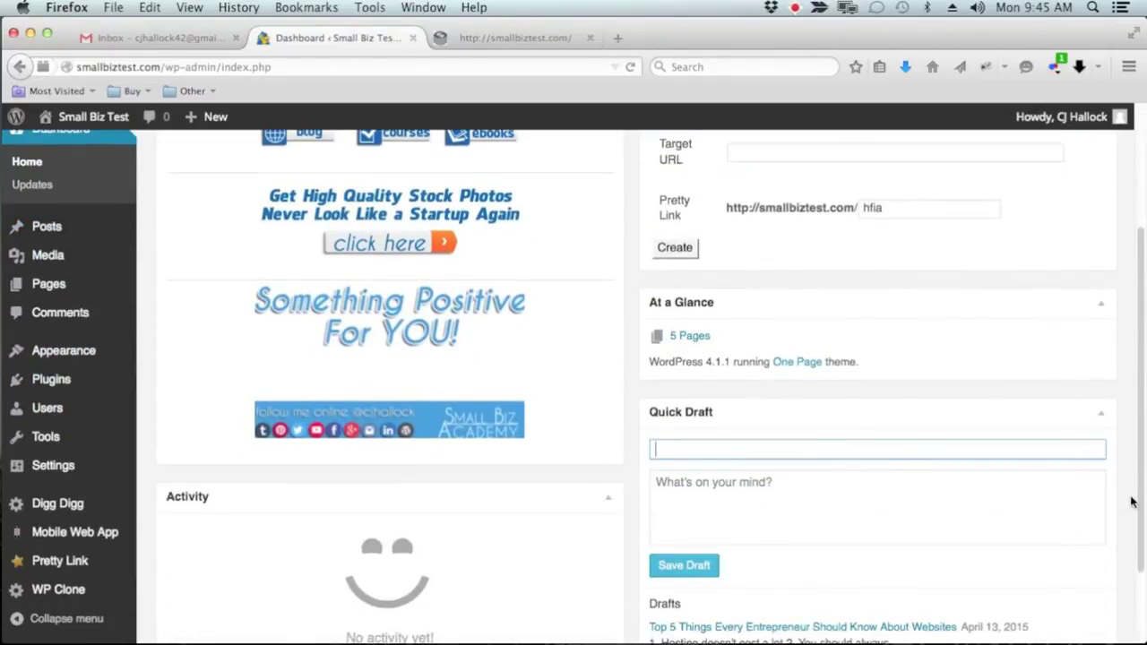
{"action": "scroll", "coordinate": [1130, 501], "scroll_direction": "up", "scroll_amount": 5}
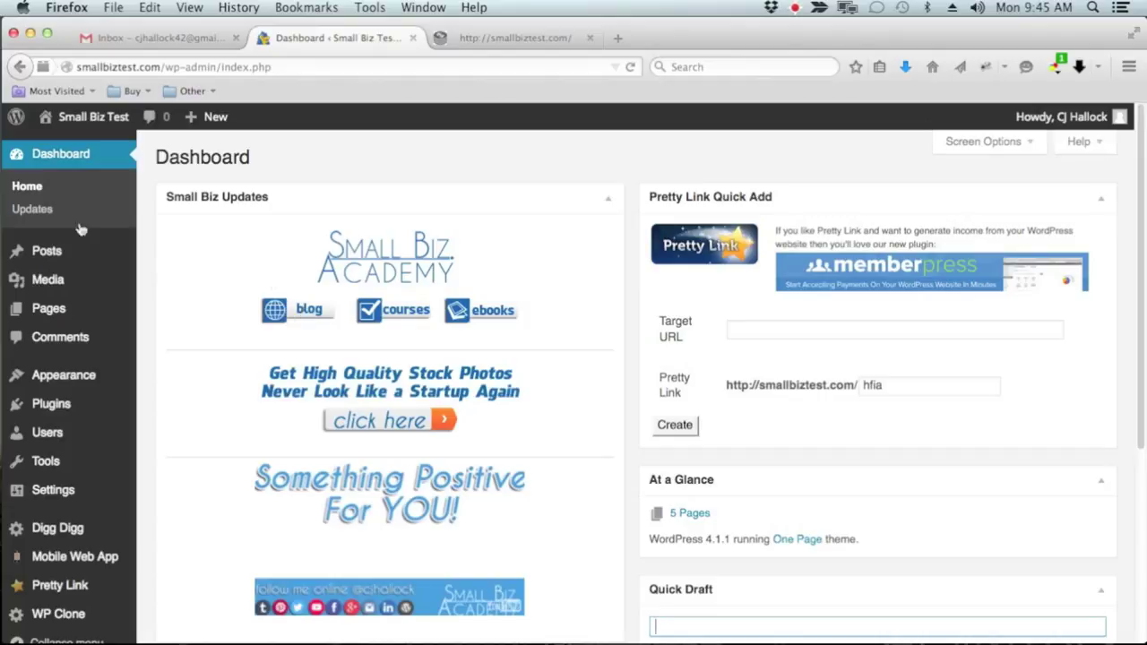
Open Dashboard > Updates to confirm WordPress 4.1.1, plugins and themes are current
{"action": "left_click", "coordinate": [33, 214]}
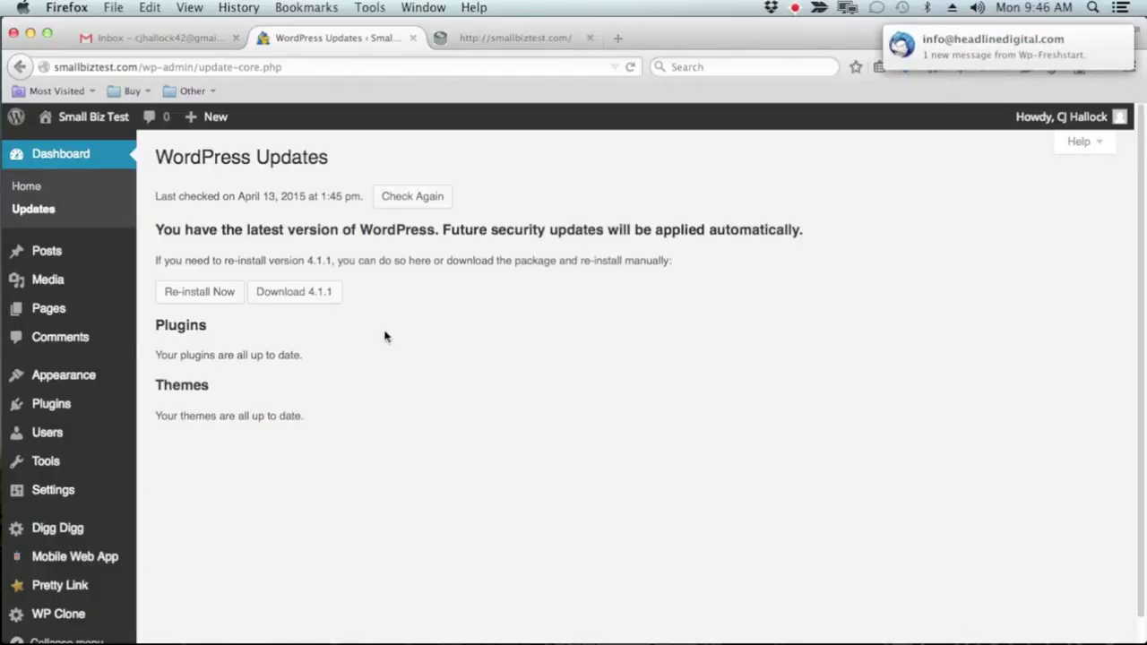
{"action": "left_click", "coordinate": [28, 187]}
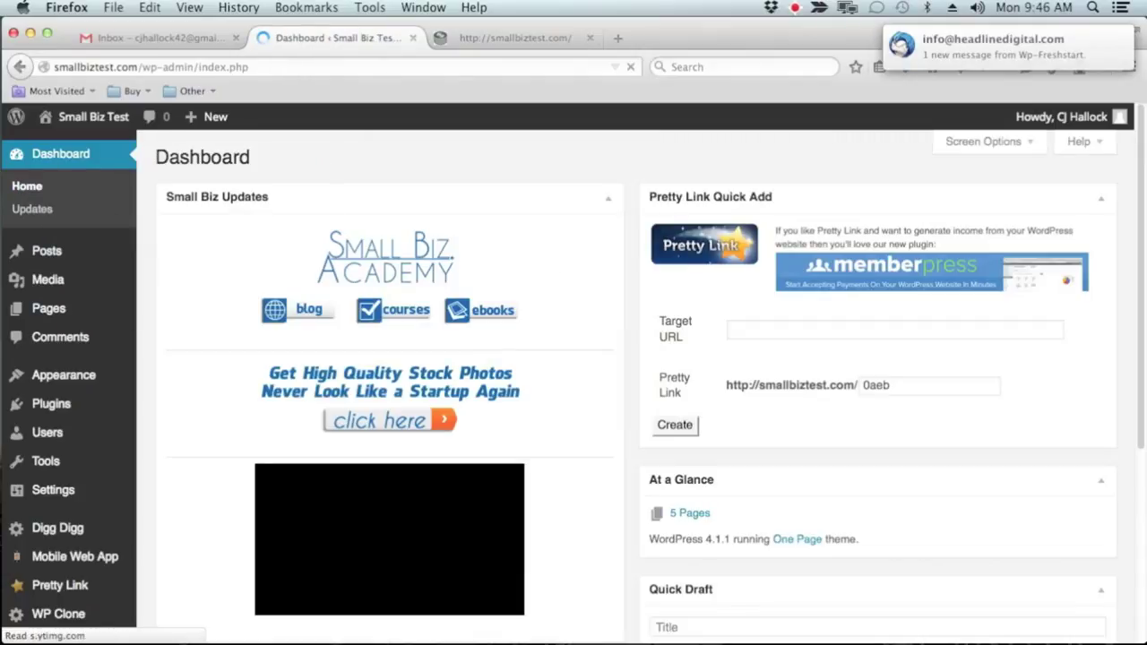
{"action": "scroll", "coordinate": [377, 372], "scroll_direction": "down", "scroll_amount": 3}
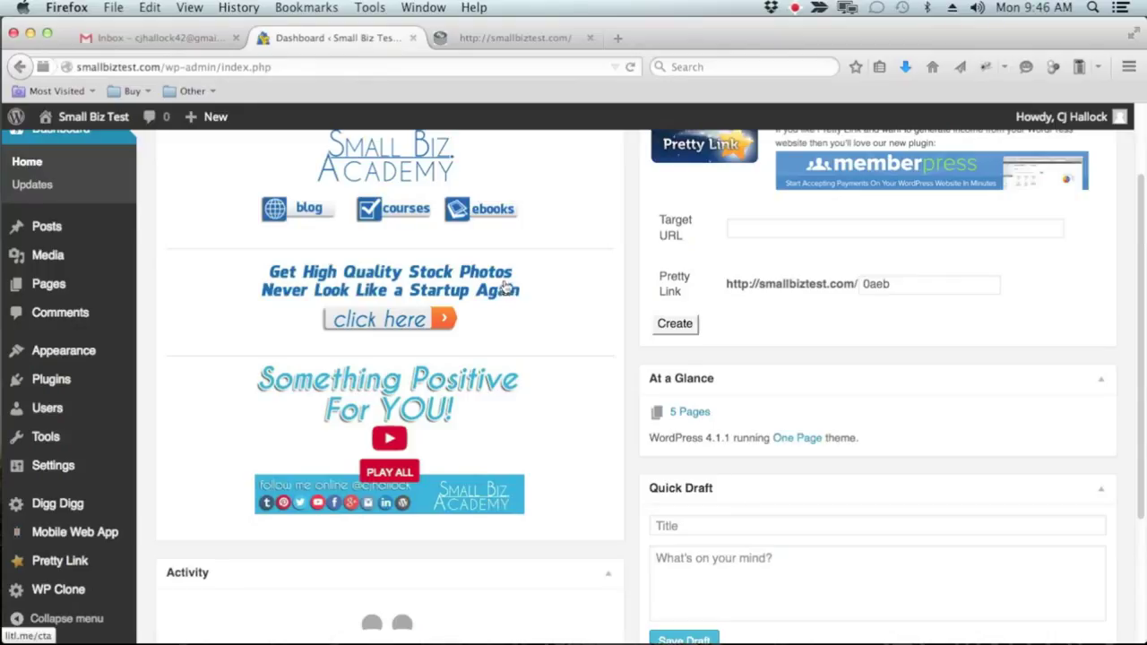
{"action": "scroll", "coordinate": [603, 234], "scroll_direction": "up", "scroll_amount": 1}
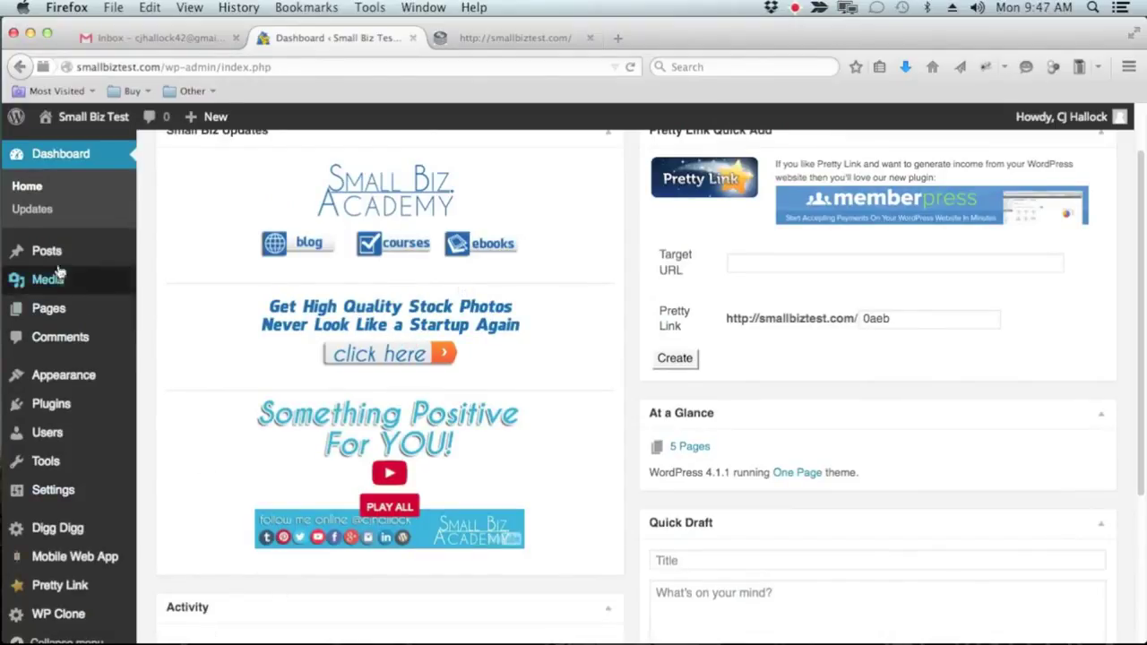
{"action": "left_click", "coordinate": [32, 209]}
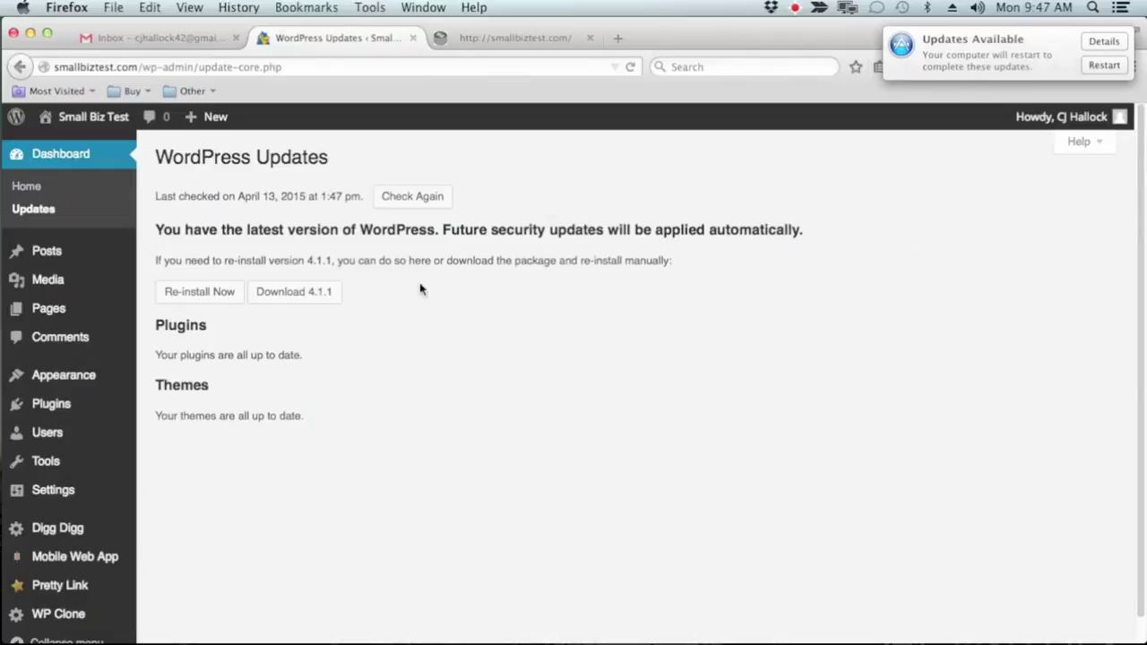
Open All Posts, where the 'Top 5 Things' post is listed as a Draft
{"action": "mouse_move", "coordinate": [52, 265]}
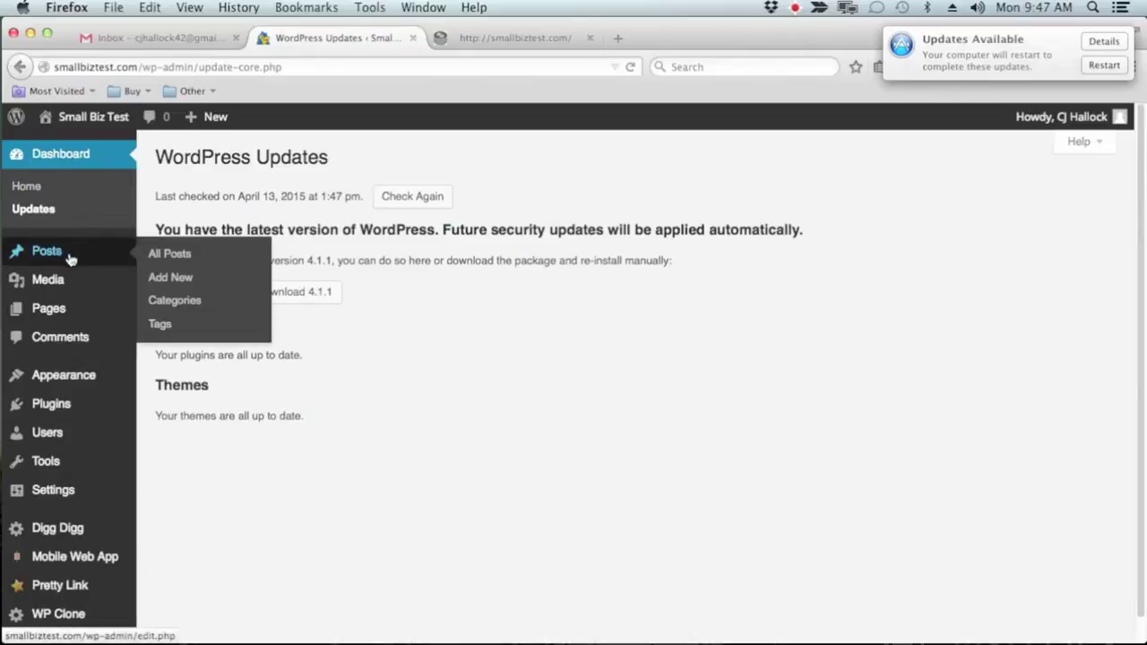
{"action": "left_click", "coordinate": [69, 259]}
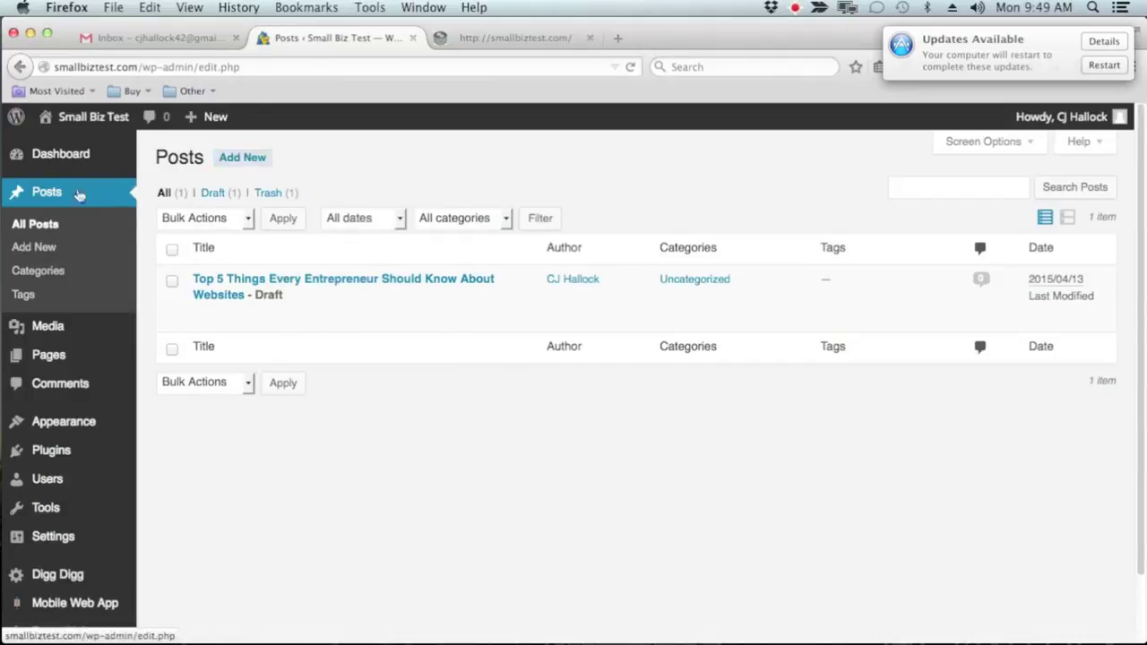
Open the Add New Post editor, dismiss the Distraction-Free Writing tip, and enter the body
{"action": "left_click", "coordinate": [244, 170]}
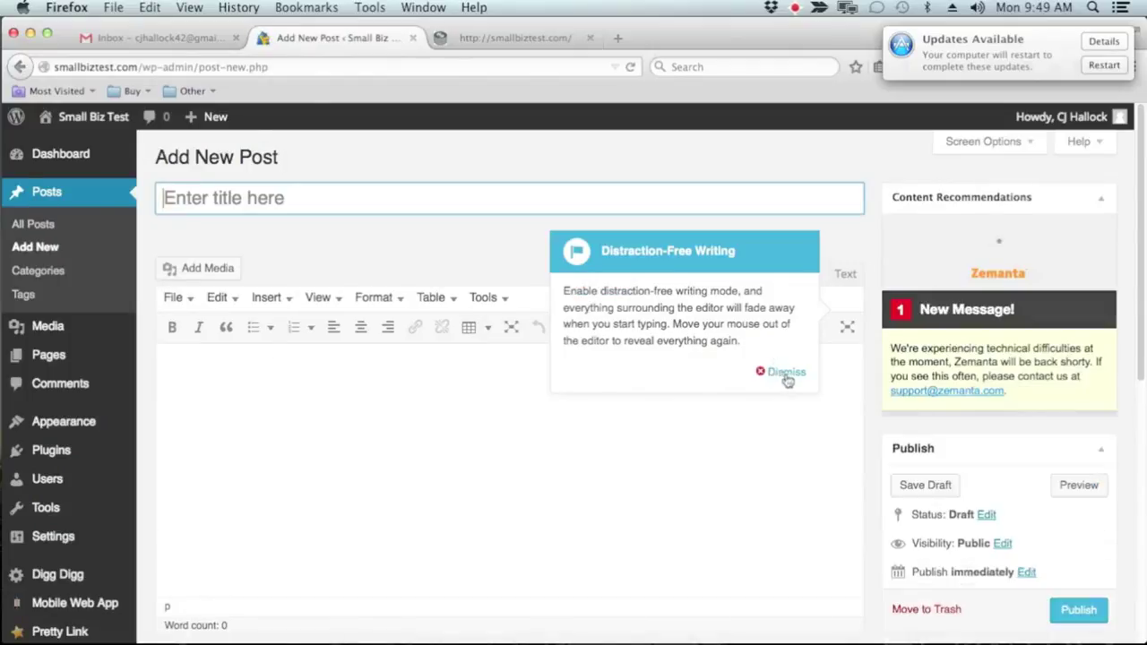
{"action": "left_click", "coordinate": [784, 372]}
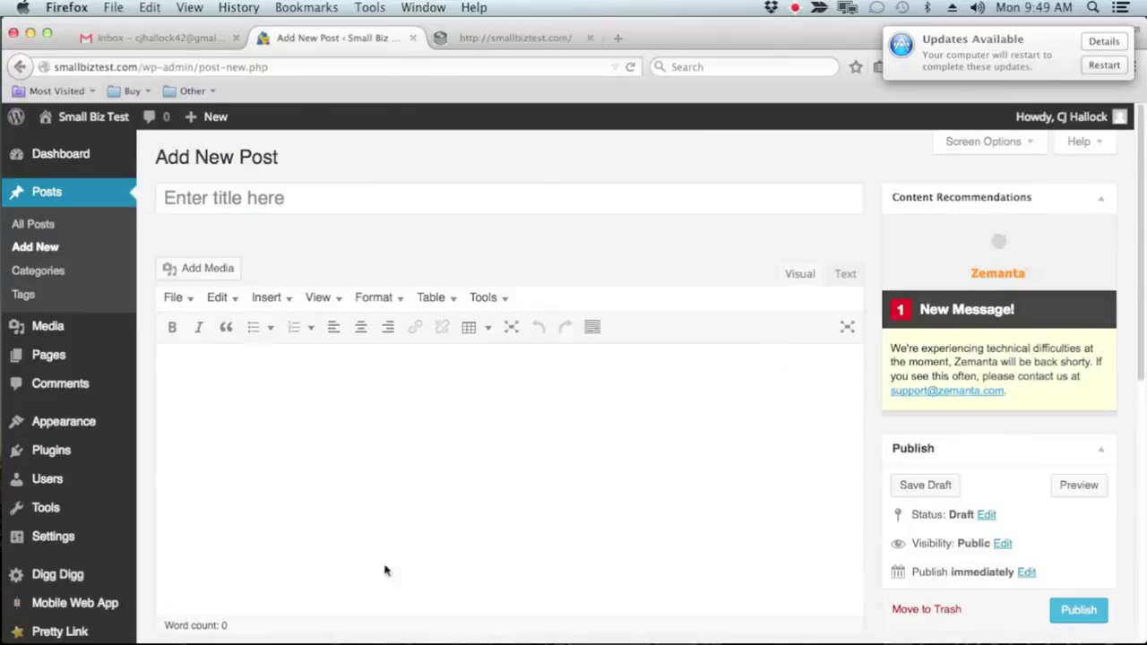
{"action": "left_click", "coordinate": [343, 204]}
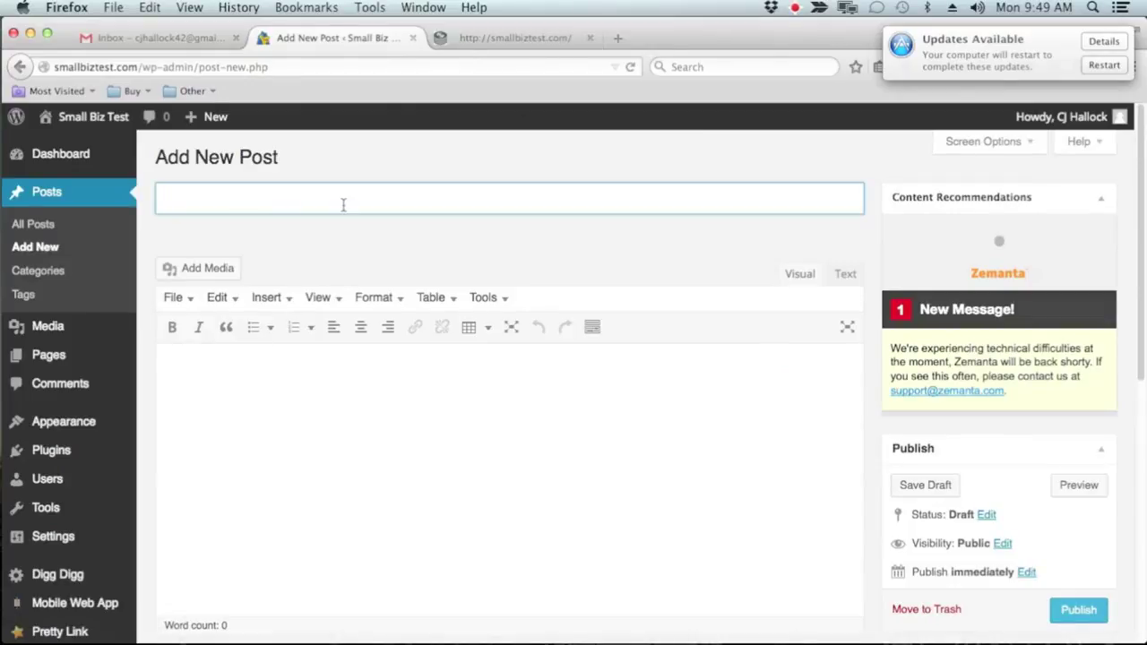
{"action": "left_click", "coordinate": [401, 495]}
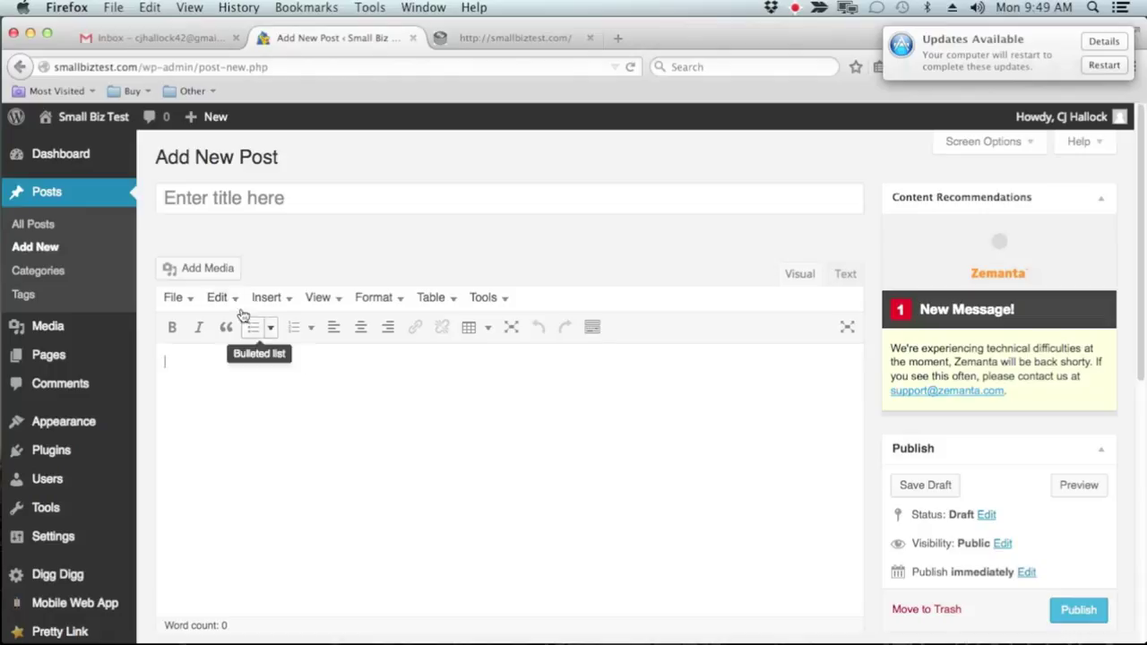
Upload dummy-content.jpg from the desktop into the Add Media dialog
{"action": "left_click", "coordinate": [211, 275]}
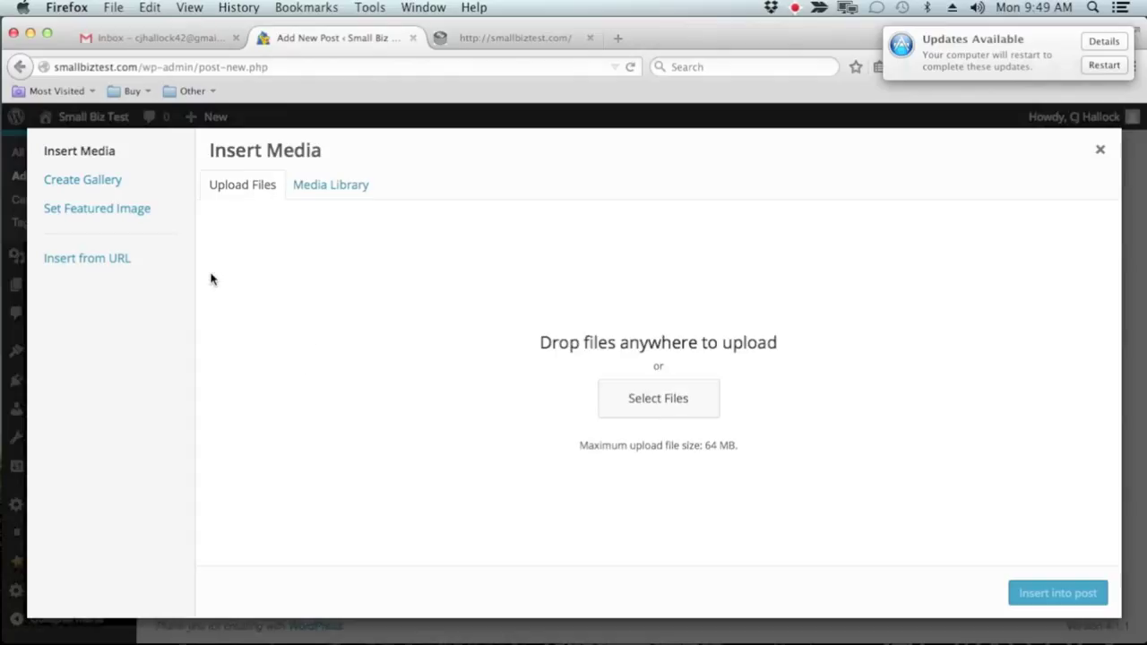
{"action": "left_click_drag", "start_coordinate": [791, 39], "coordinate": [618, 43]}
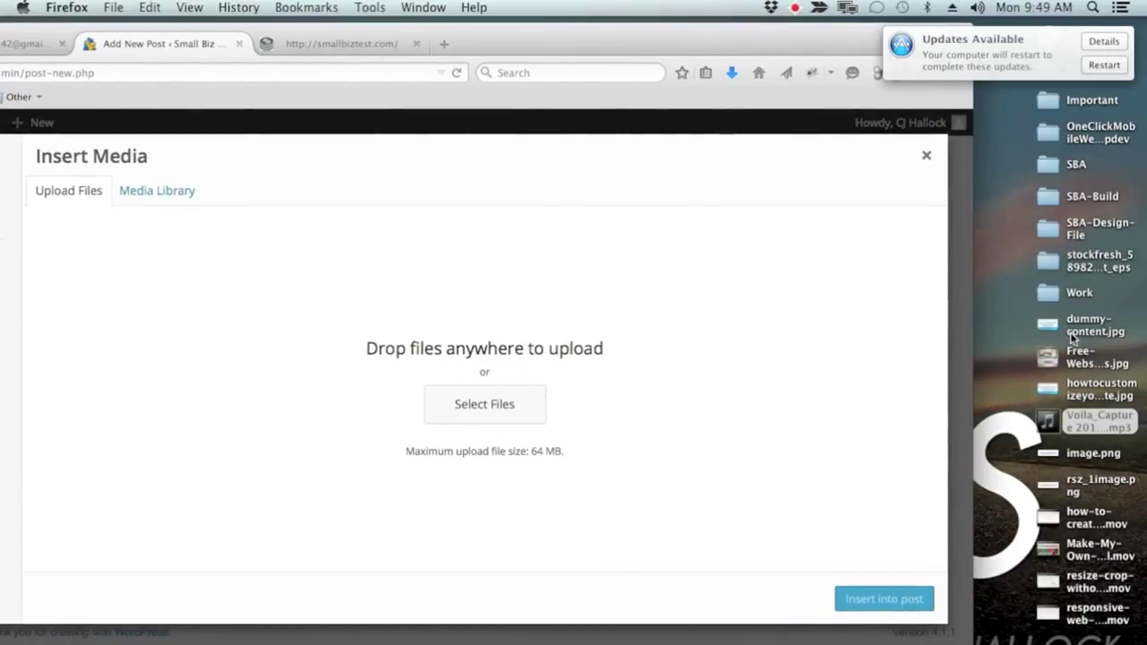
{"action": "left_click_drag", "start_coordinate": [1054, 330], "coordinate": [448, 401]}
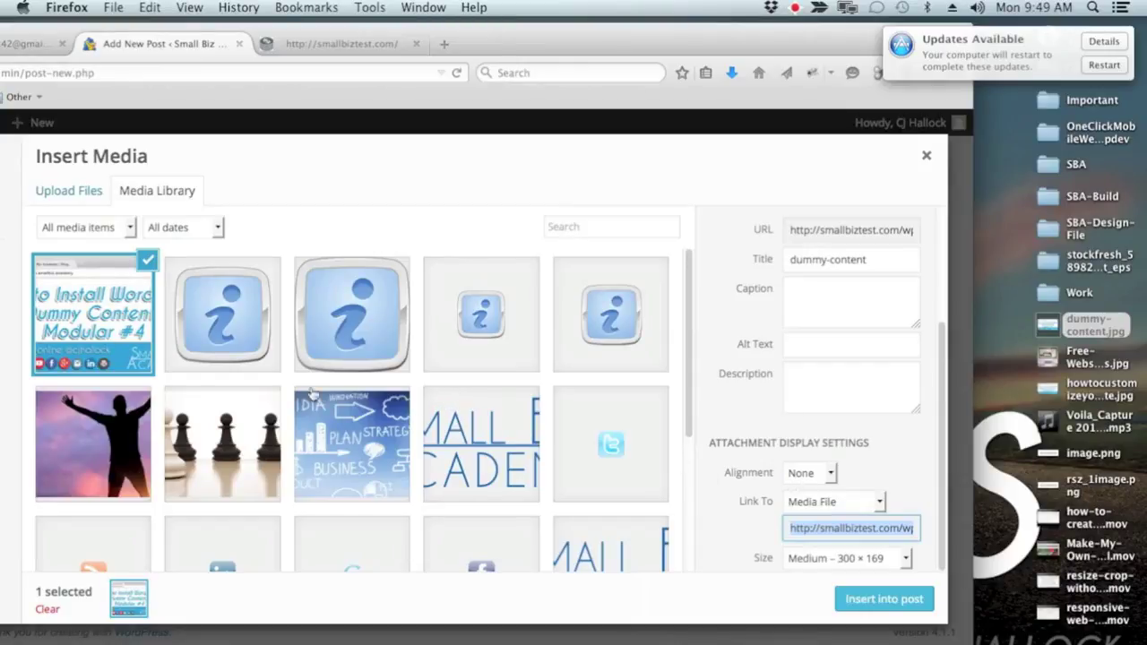
Set the image's alt text and description to 'dummy content', leaving the caption empty
{"action": "left_click", "coordinate": [862, 347]}
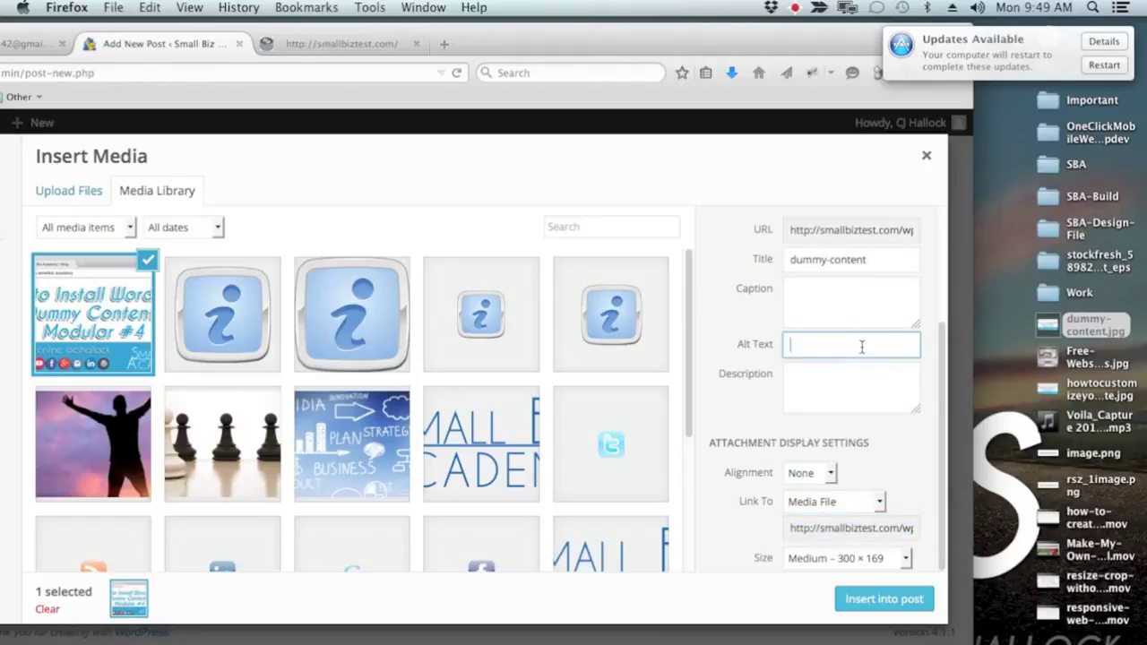
{"action": "type", "text": "dummy content"}
{"action": "key", "text": "Tab"}
{"action": "type", "text": "dumm"}
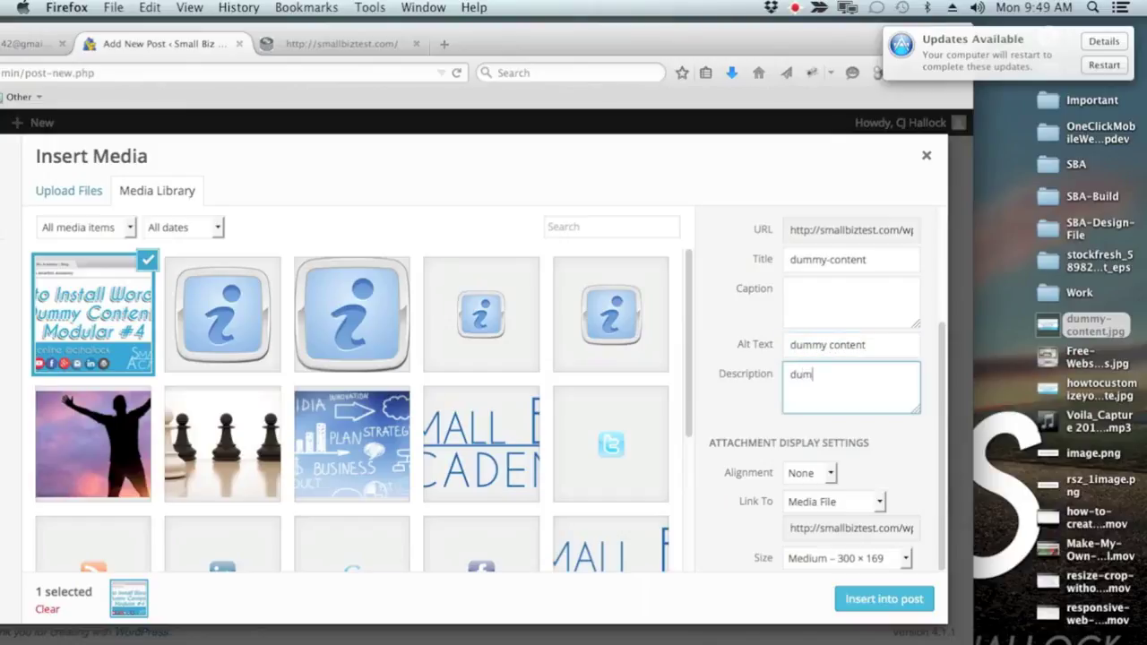
{"action": "type", "text": "y content"}
{"action": "left_click", "coordinate": [862, 300]}
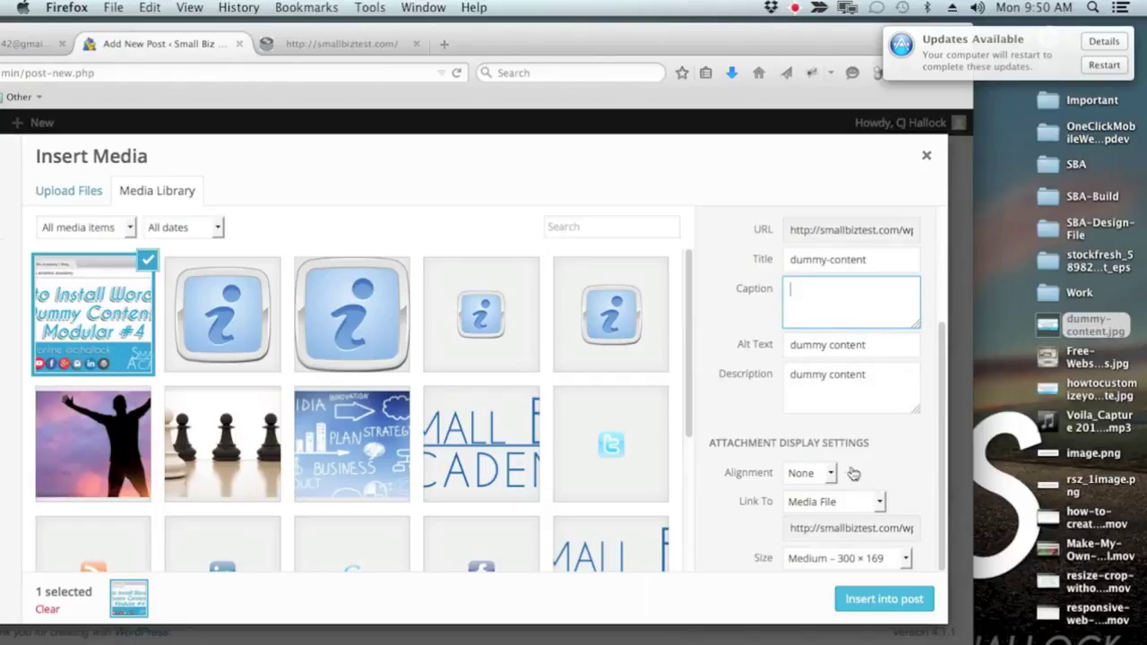
{"action": "left_click", "coordinate": [883, 457]}
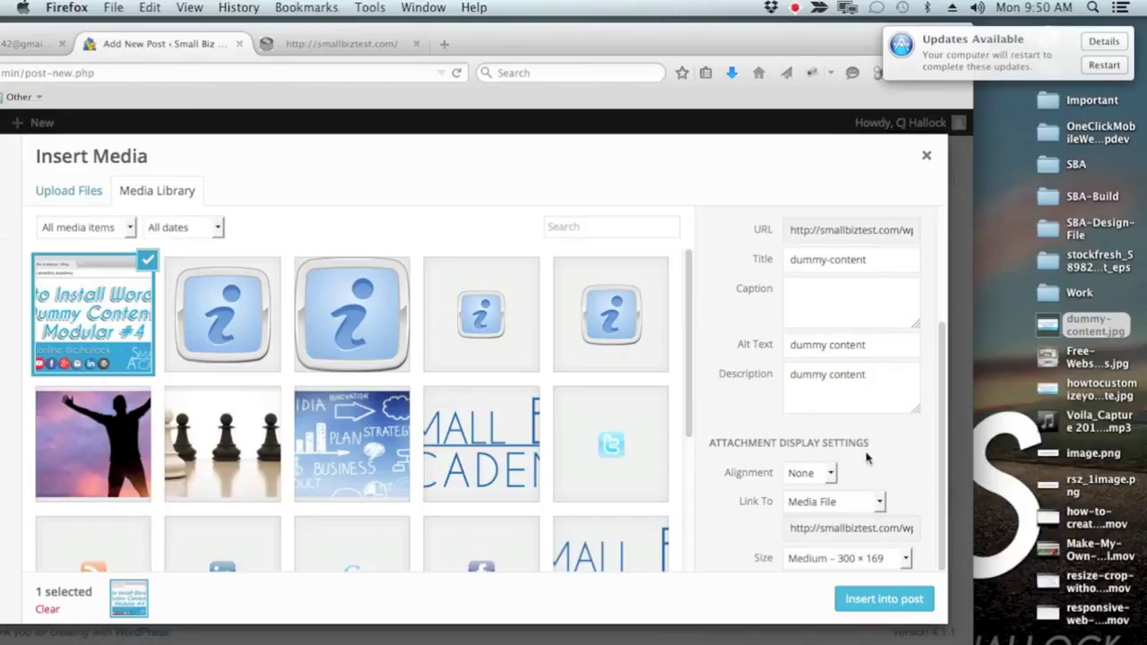
Insert the image with alignment None, linked to Media File, at Medium size
{"action": "left_click", "coordinate": [831, 480]}
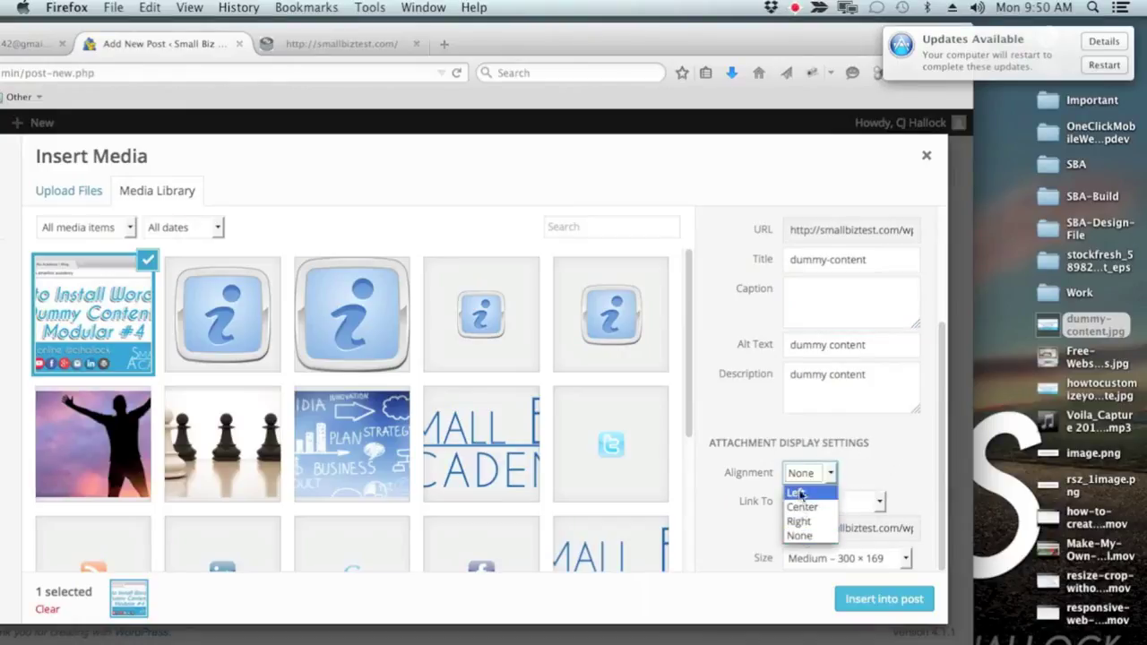
{"action": "left_click", "coordinate": [876, 491]}
{"action": "left_click", "coordinate": [878, 502]}
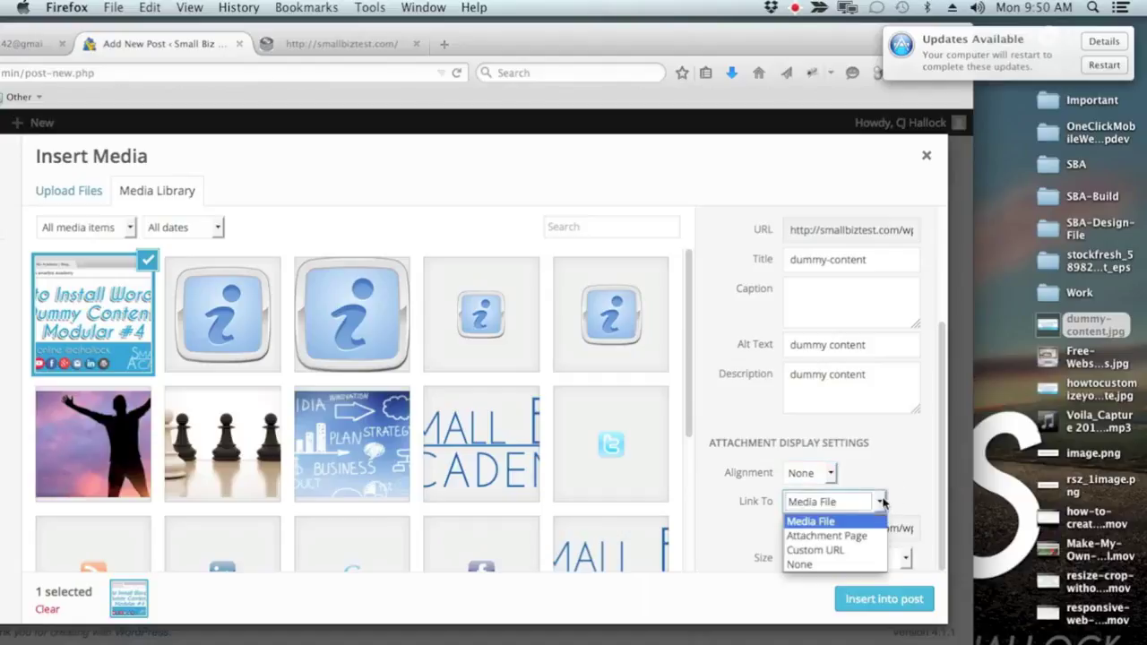
{"action": "left_click", "coordinate": [902, 495]}
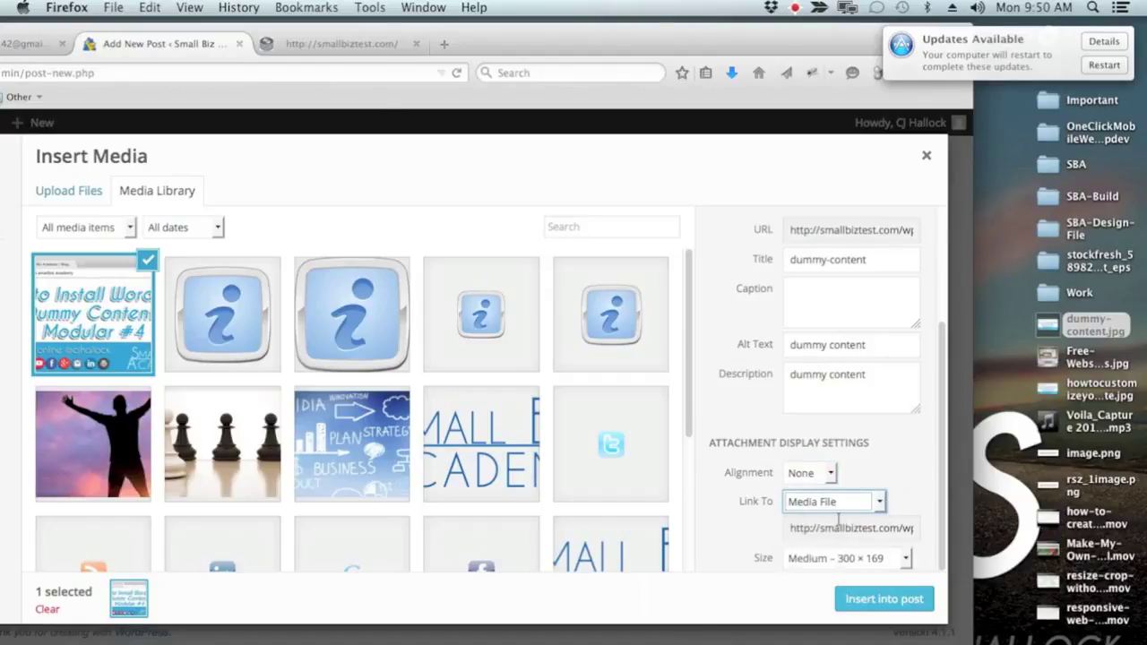
{"action": "left_click", "coordinate": [905, 558]}
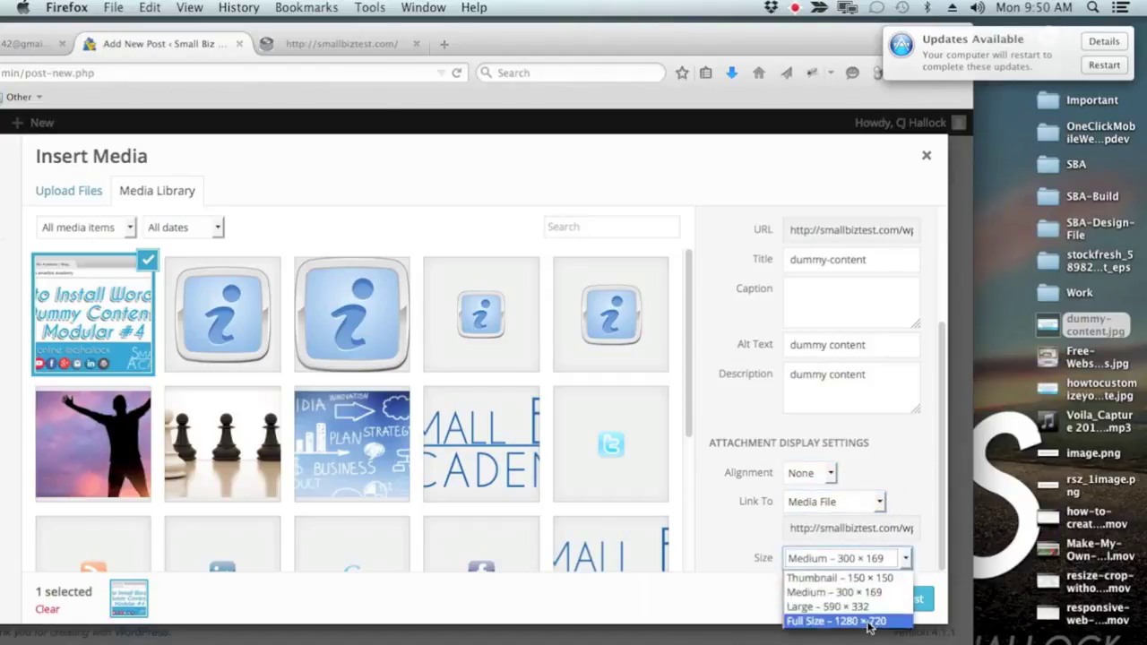
{"action": "left_click", "coordinate": [907, 484]}
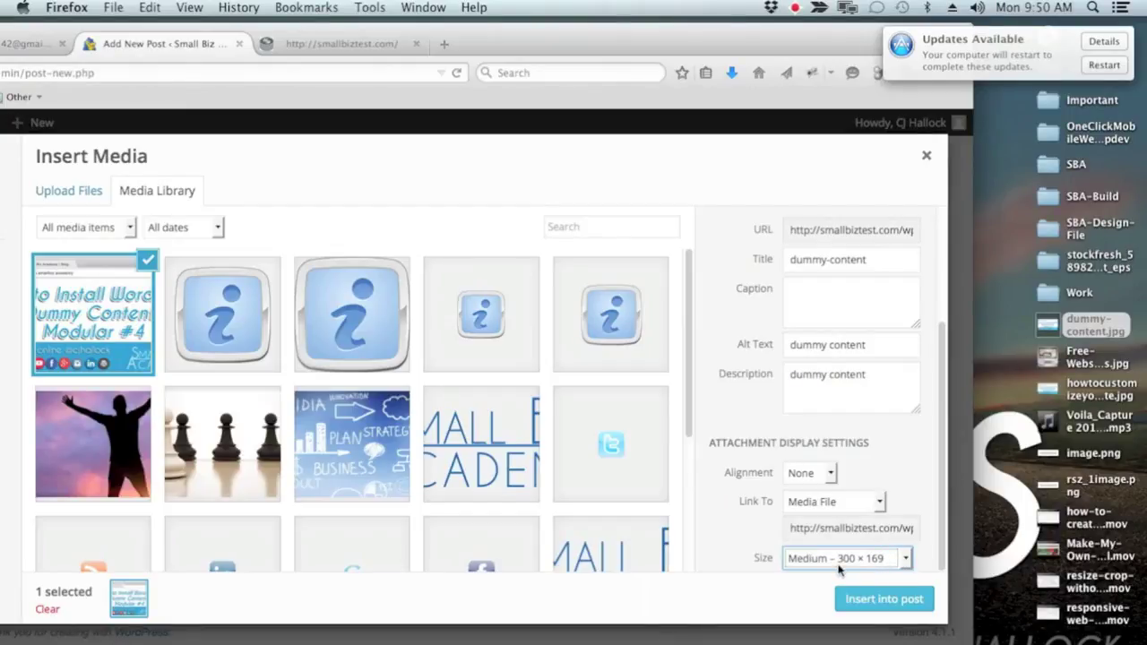
{"action": "left_click", "coordinate": [881, 598]}
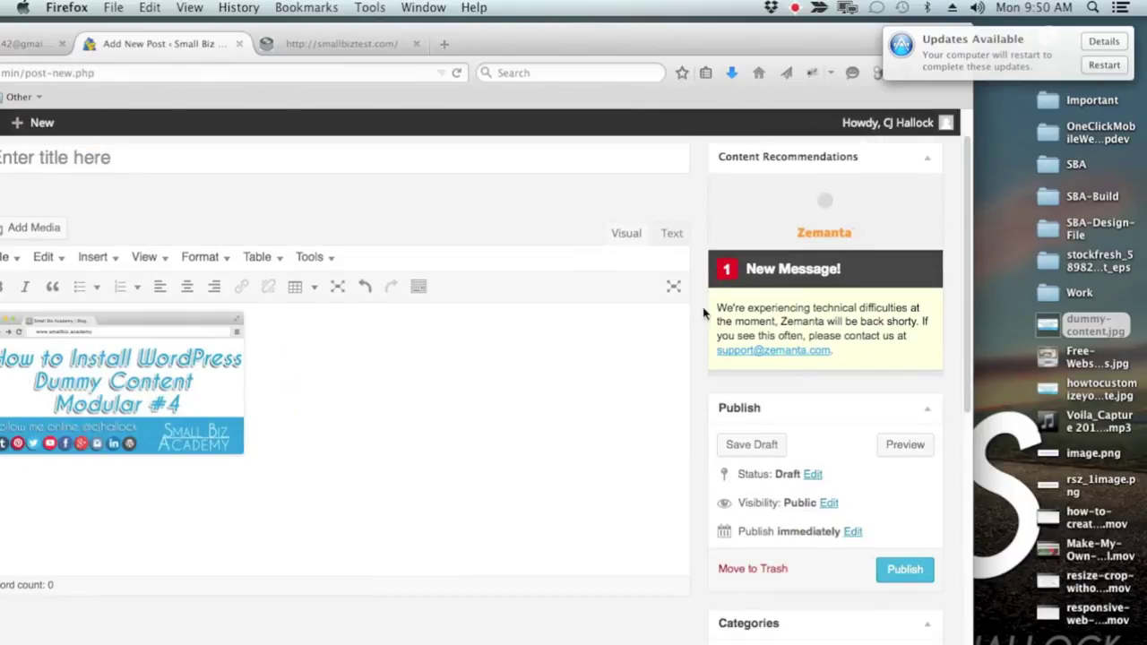
Move the browser back and show the extended formatting toolbar with the caret after the image
{"action": "scroll", "coordinate": [846, 394], "scroll_direction": "down", "scroll_amount": 2}
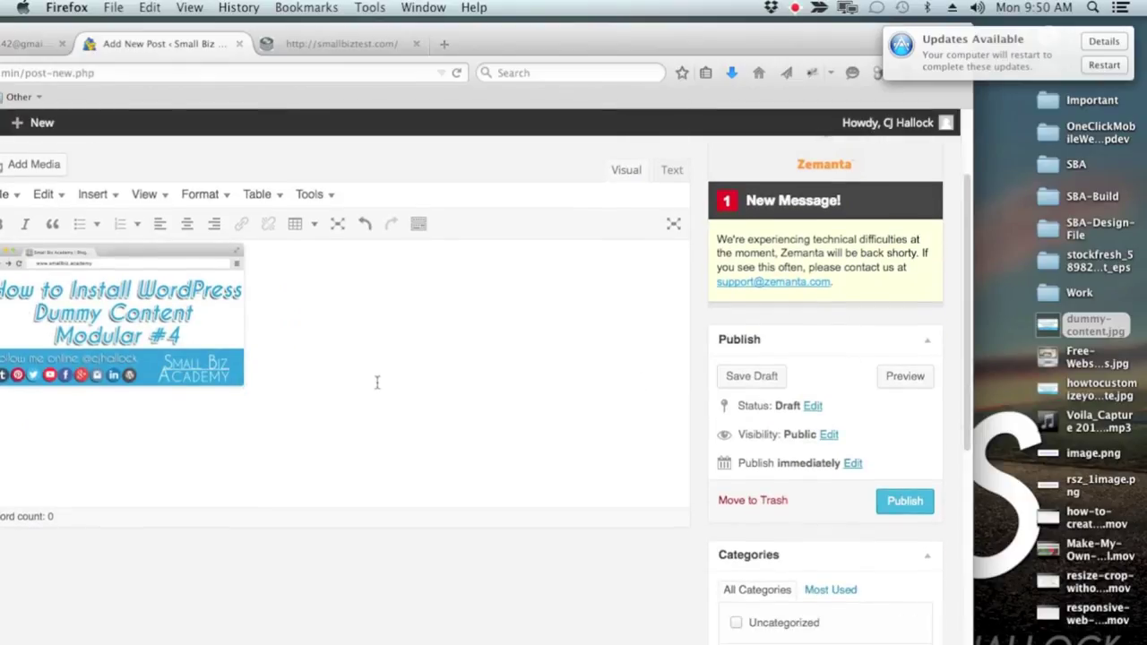
{"action": "left_click_drag", "start_coordinate": [546, 47], "coordinate": [722, 45]}
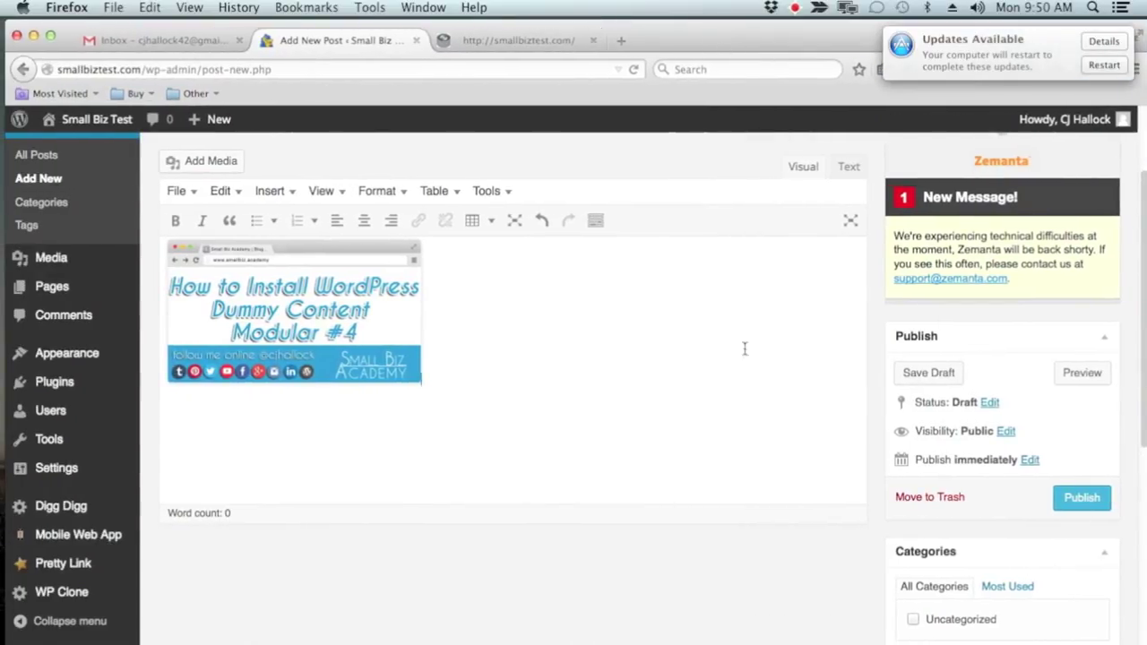
{"action": "left_click", "coordinate": [530, 391]}
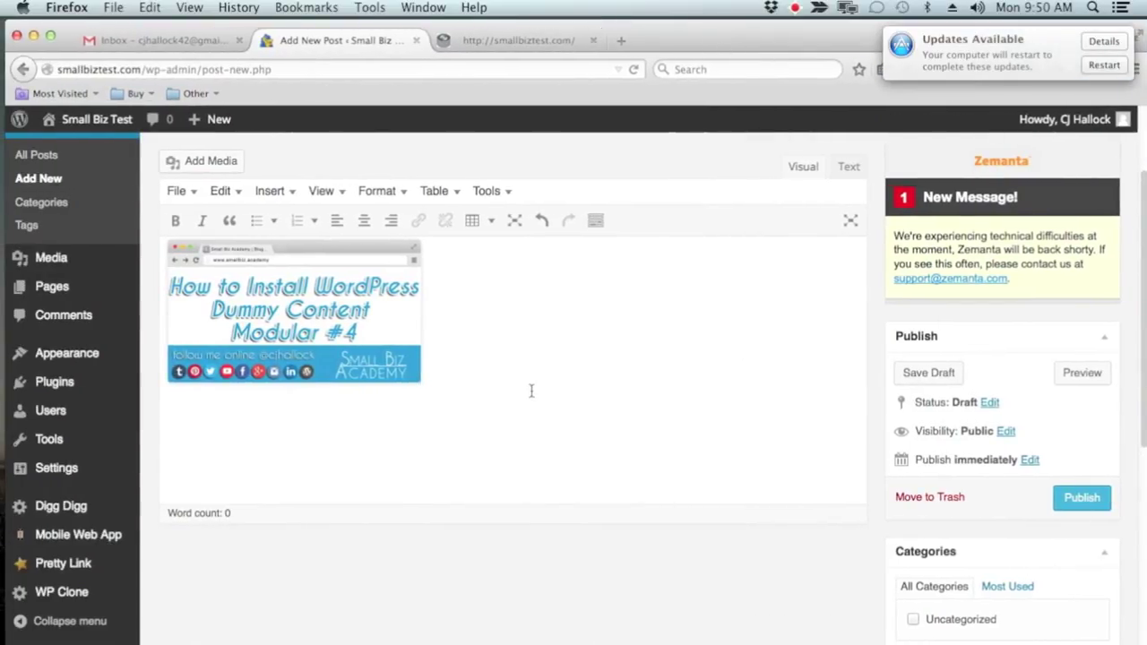
{"action": "left_click", "coordinate": [595, 220]}
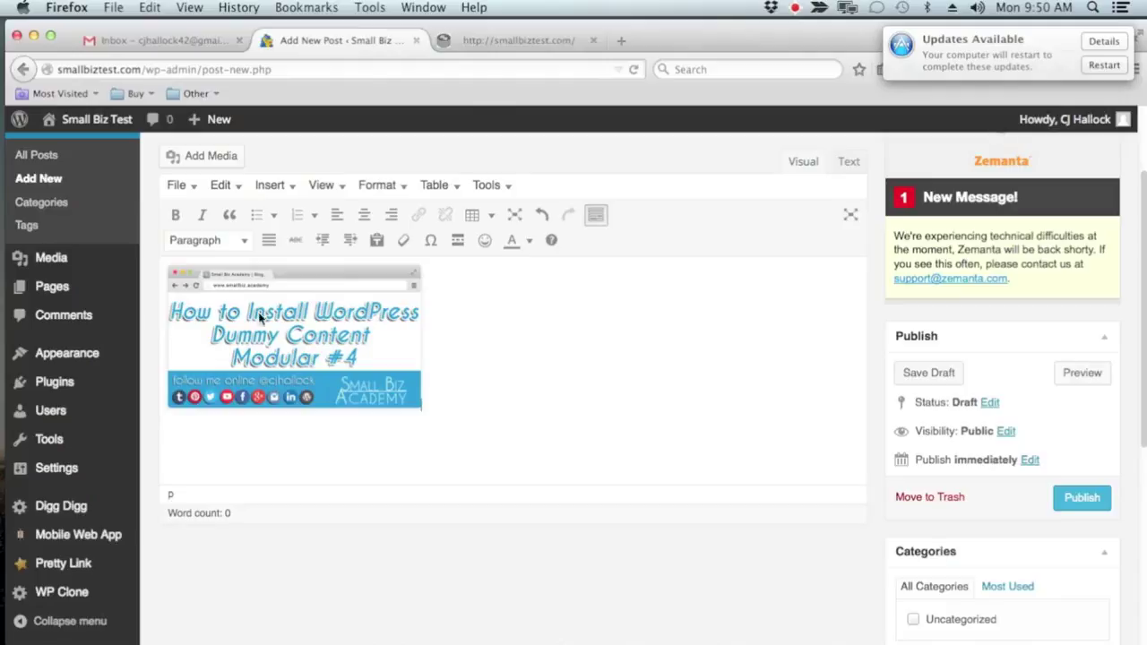
Add the test line 'j;ljdioulkto;u' below the image
{"action": "left_click", "coordinate": [636, 386]}
{"action": "key", "text": "Return"}
{"action": "key", "text": "Return"}
{"action": "key", "text": "Return"}
{"action": "type", "text": "j;ljdioulkto;u"}
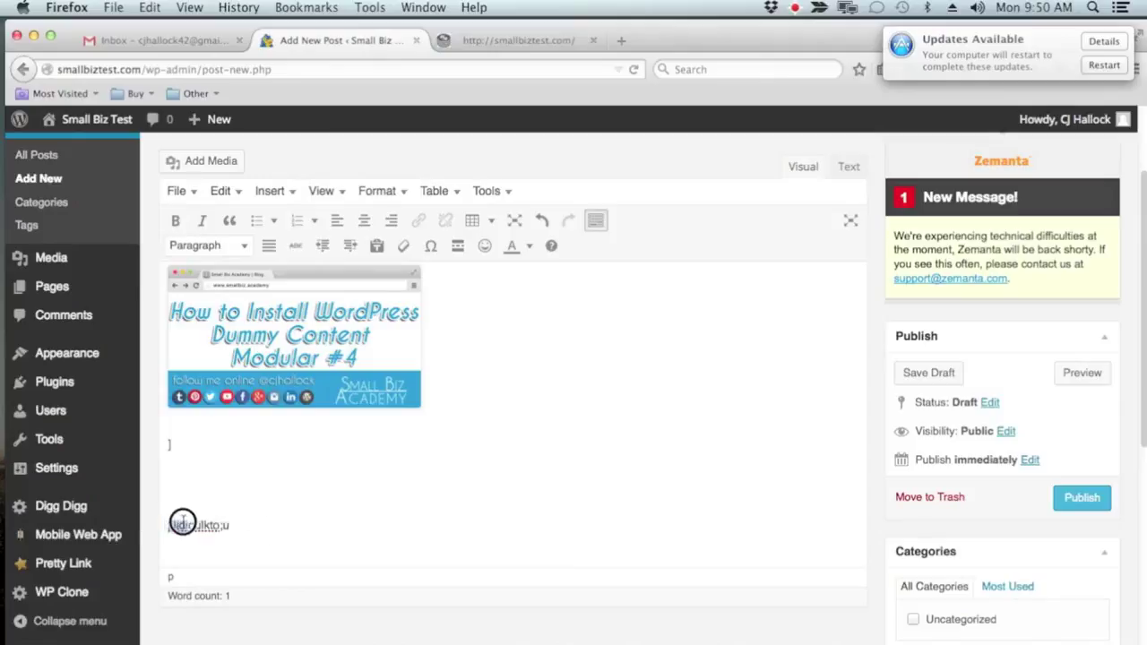
Format the test line bold italic, left-aligned, as a bulleted list item
{"action": "left_click_drag", "start_coordinate": [170, 525], "coordinate": [271, 530]}
{"action": "left_click", "coordinate": [174, 220]}
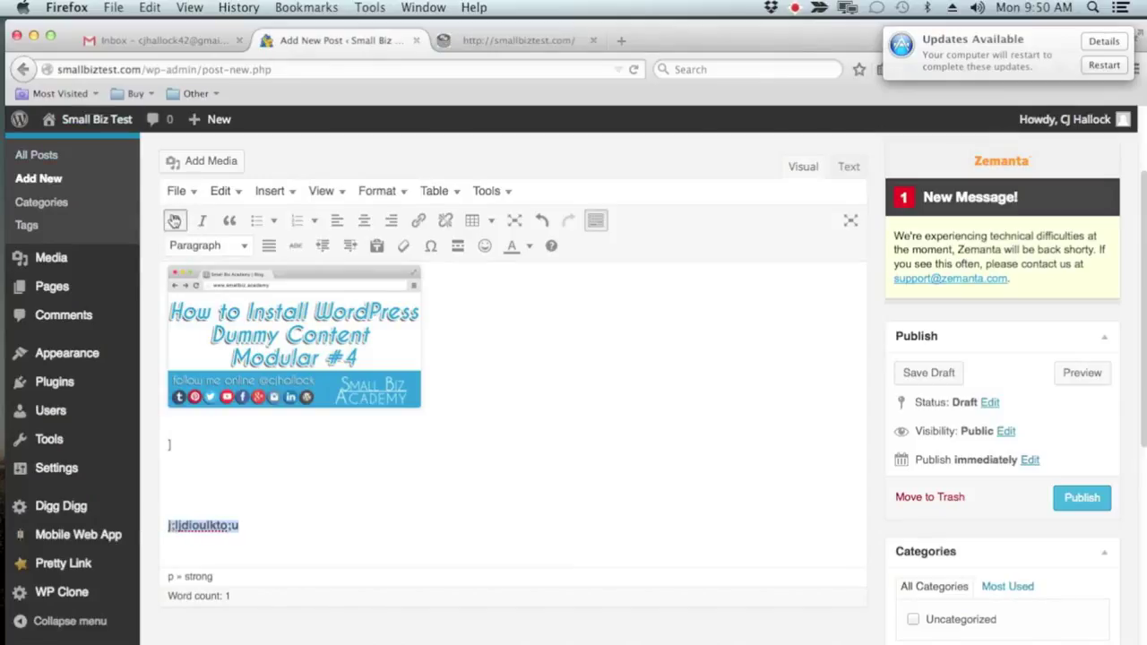
{"action": "left_click", "coordinate": [202, 221]}
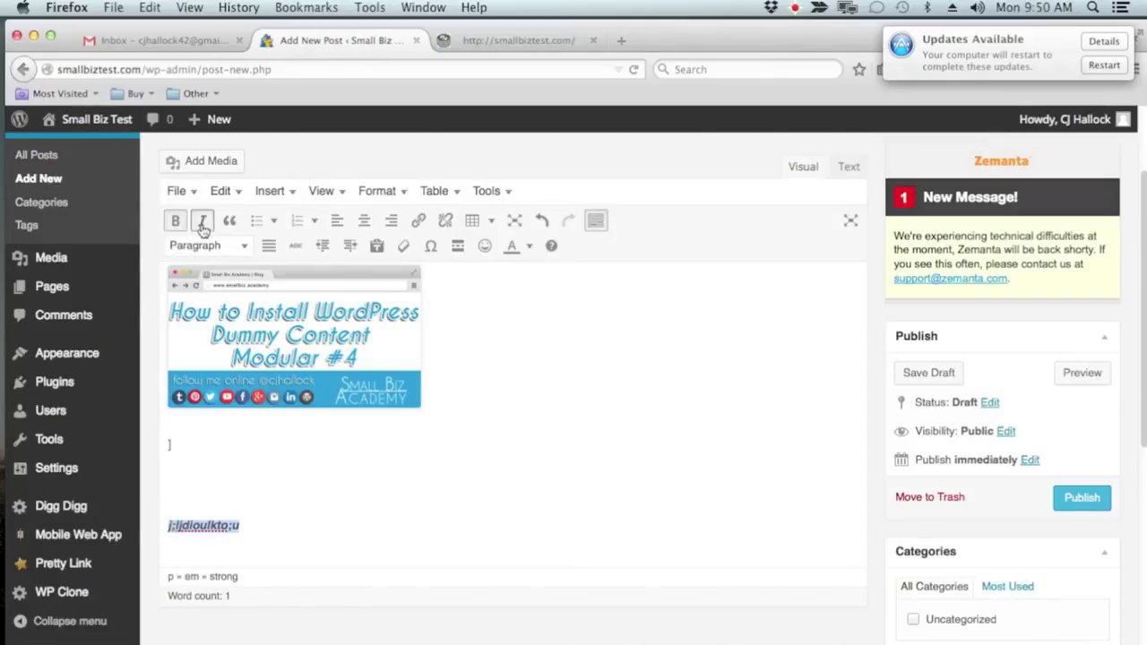
{"action": "left_click", "coordinate": [268, 250]}
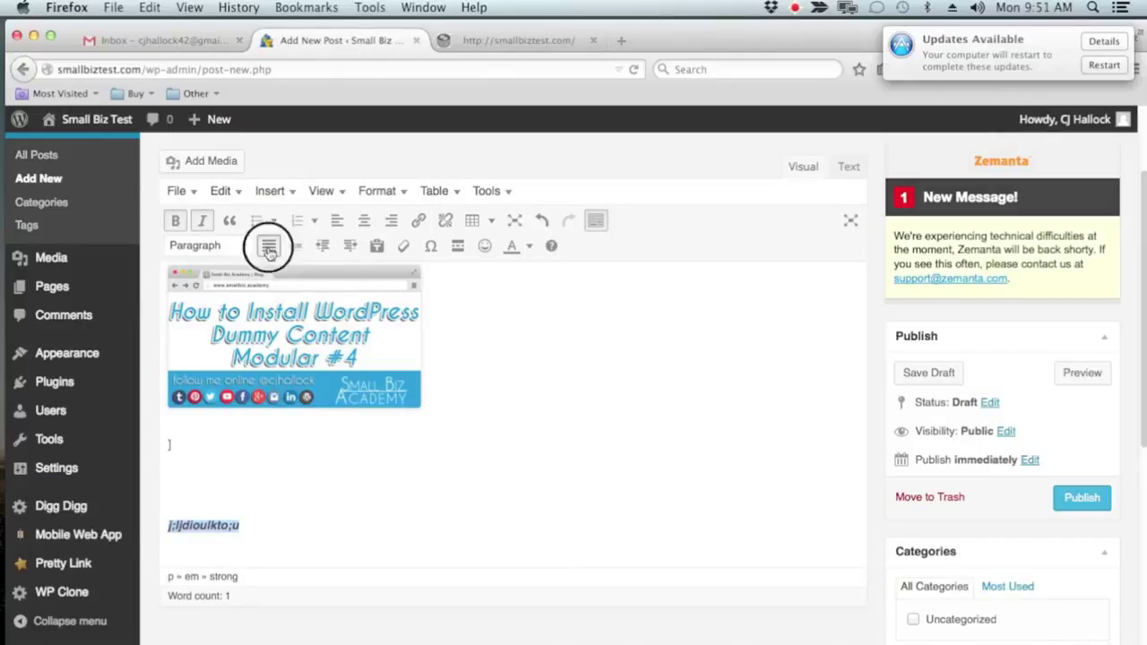
{"action": "left_click", "coordinate": [363, 220]}
{"action": "left_click", "coordinate": [338, 223]}
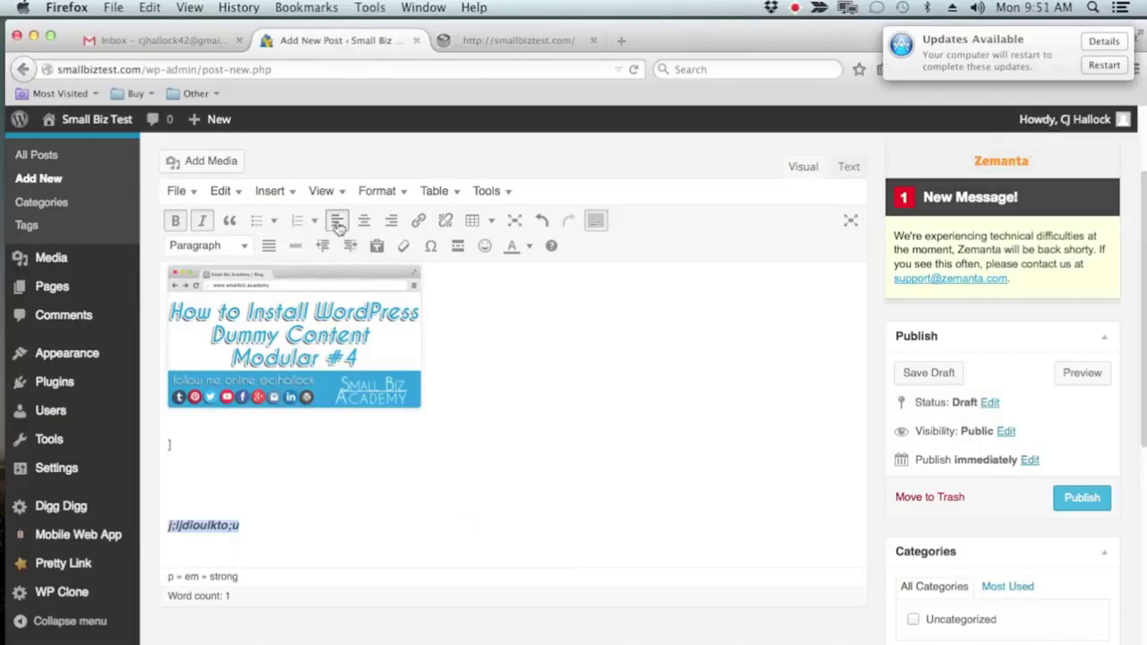
{"action": "left_click", "coordinate": [257, 220]}
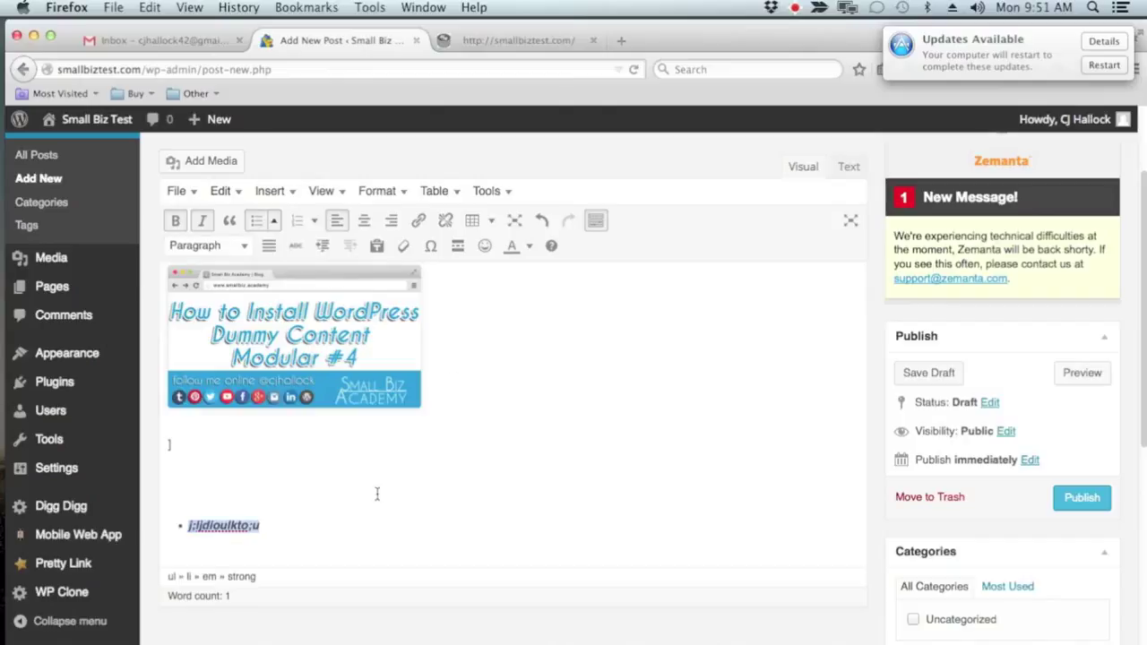
{"action": "left_click", "coordinate": [355, 543]}
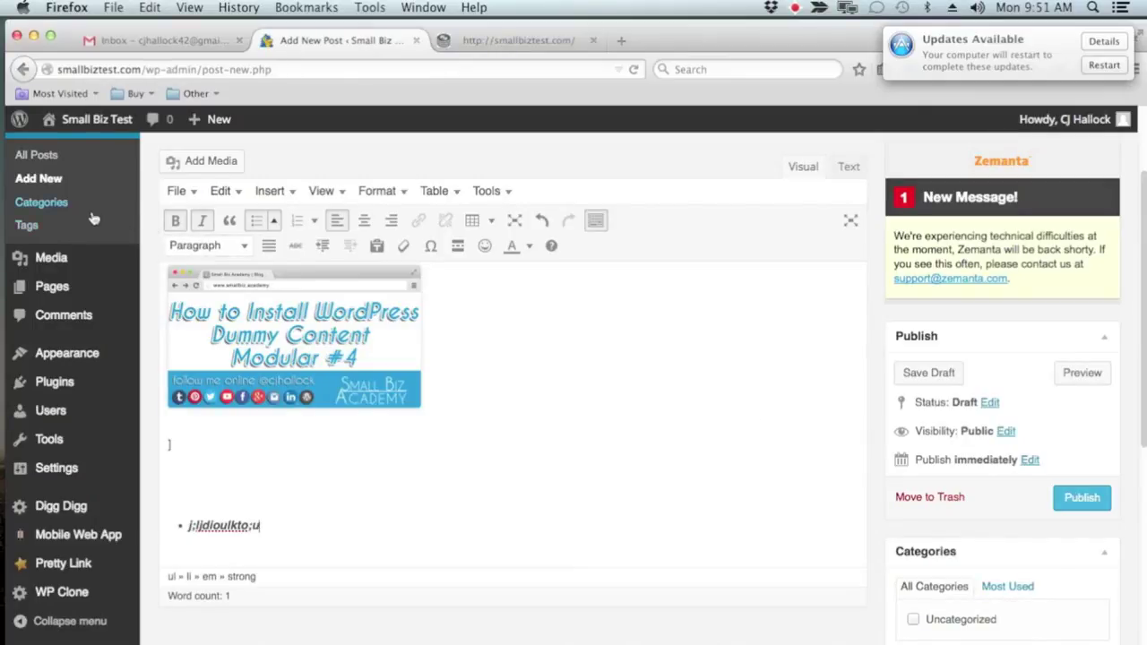
Add a new 'General' category in the Categories box and check it for the draft post
{"action": "scroll", "coordinate": [763, 323], "scroll_direction": "down", "scroll_amount": 5}
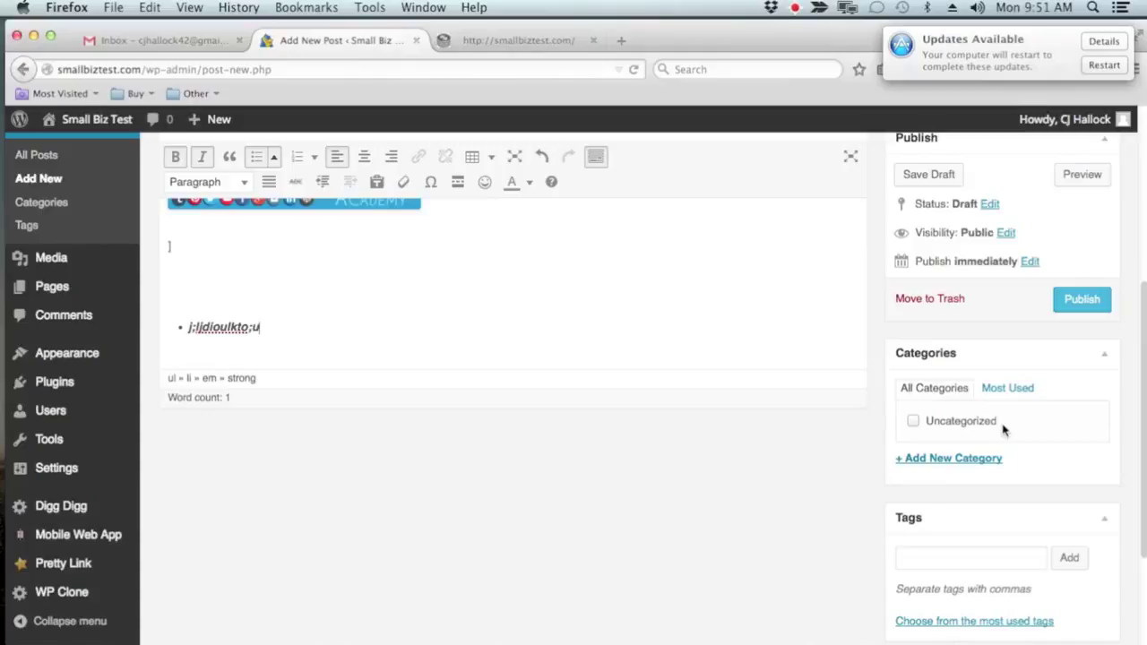
{"action": "left_click", "coordinate": [962, 461]}
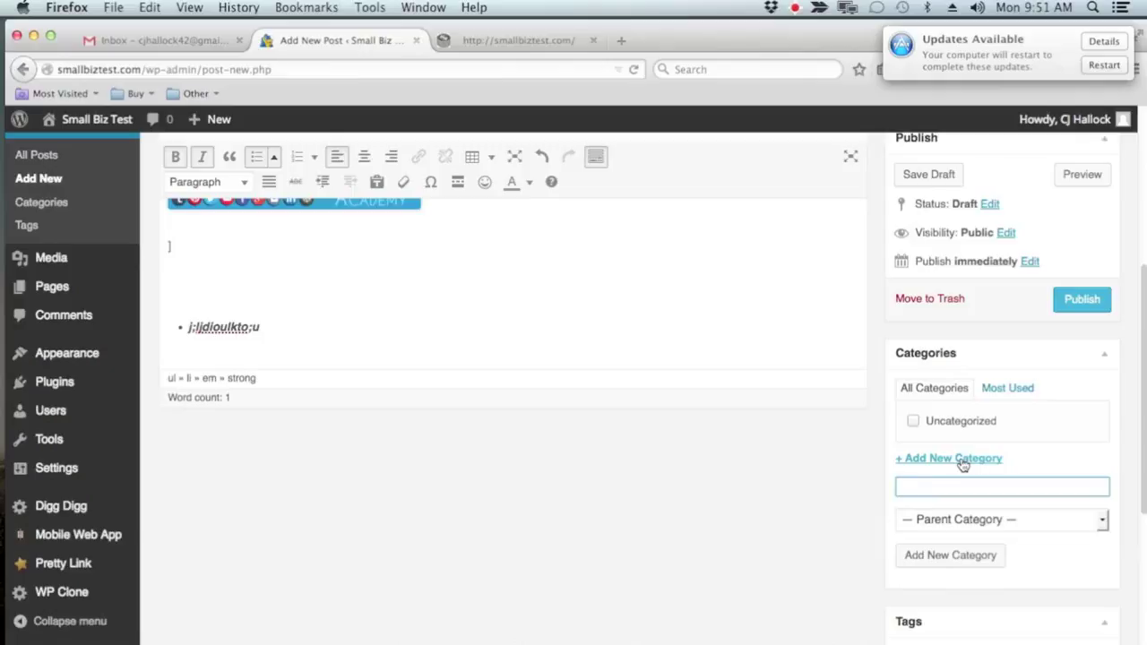
{"action": "type", "text": "General"}
{"action": "left_click", "coordinate": [951, 558]}
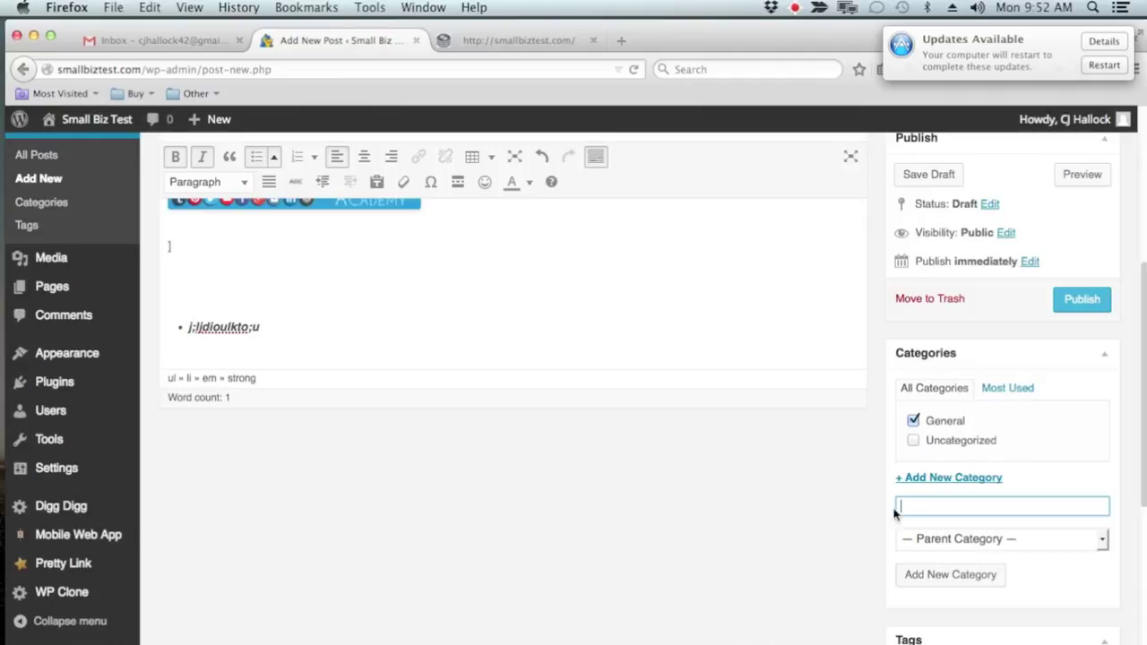
{"action": "scroll", "coordinate": [686, 448], "scroll_direction": "up", "scroll_amount": 5}
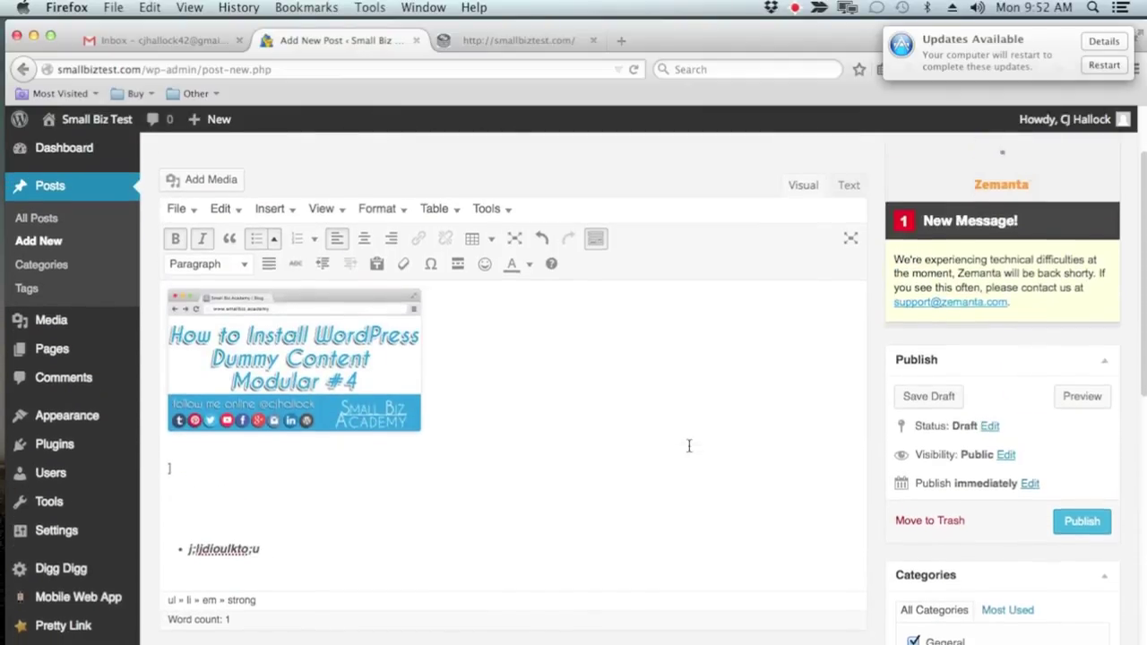
{"action": "scroll", "coordinate": [688, 445], "scroll_direction": "down", "scroll_amount": 10}
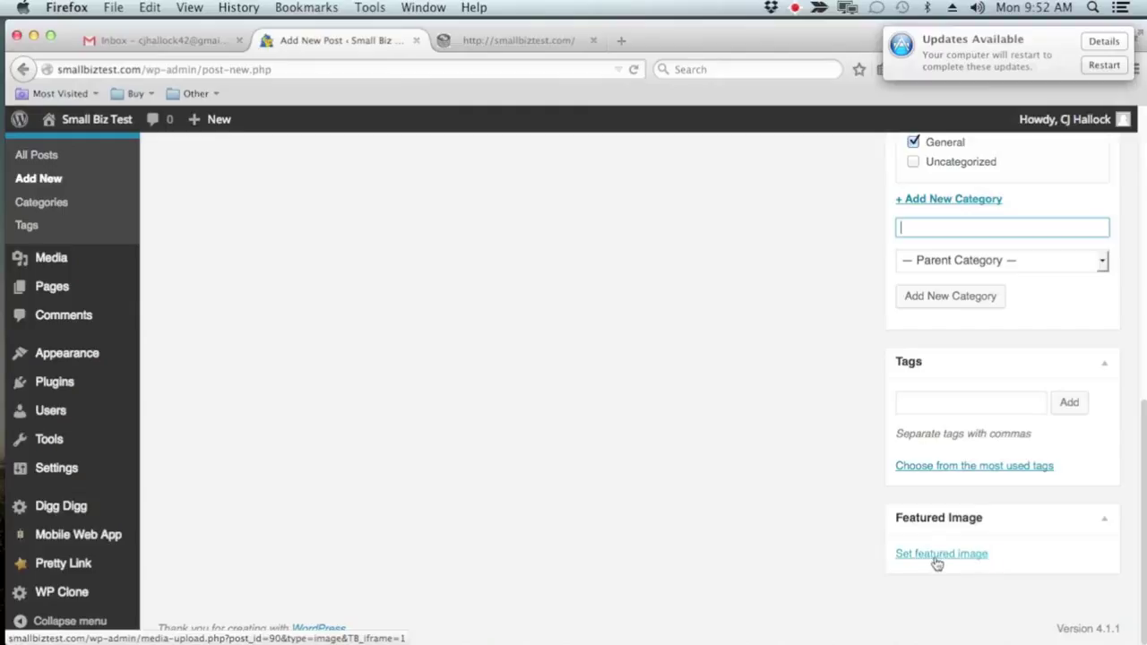
Choose dummy-content.jpg from the Media Library as the post's featured image
{"action": "left_click", "coordinate": [936, 558]}
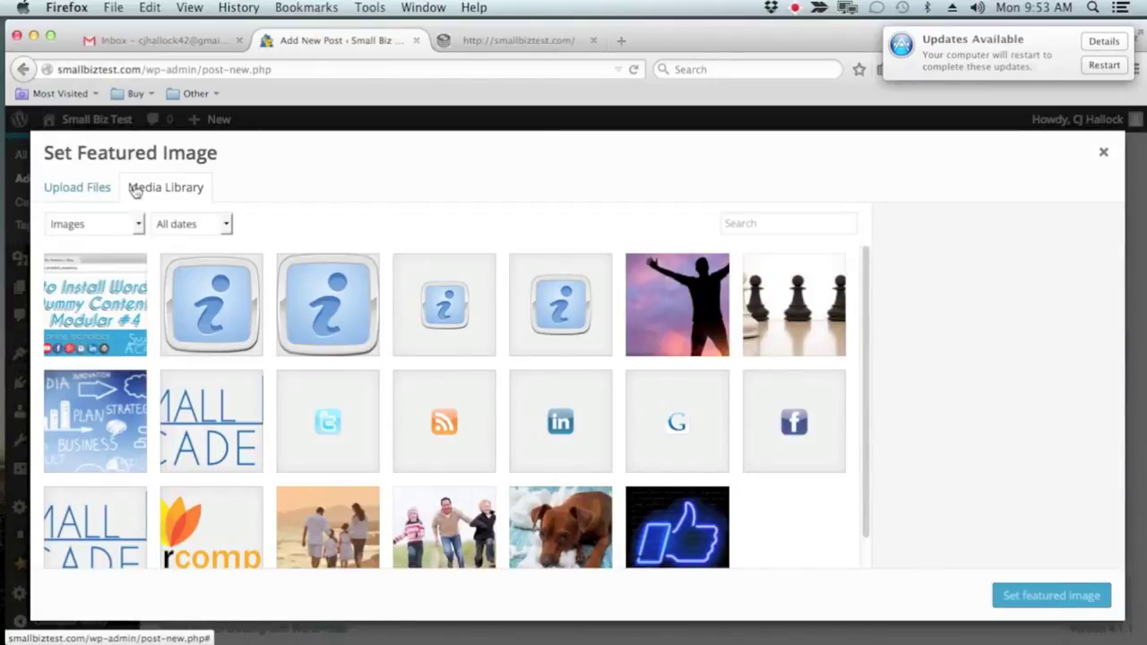
{"action": "left_click", "coordinate": [71, 333]}
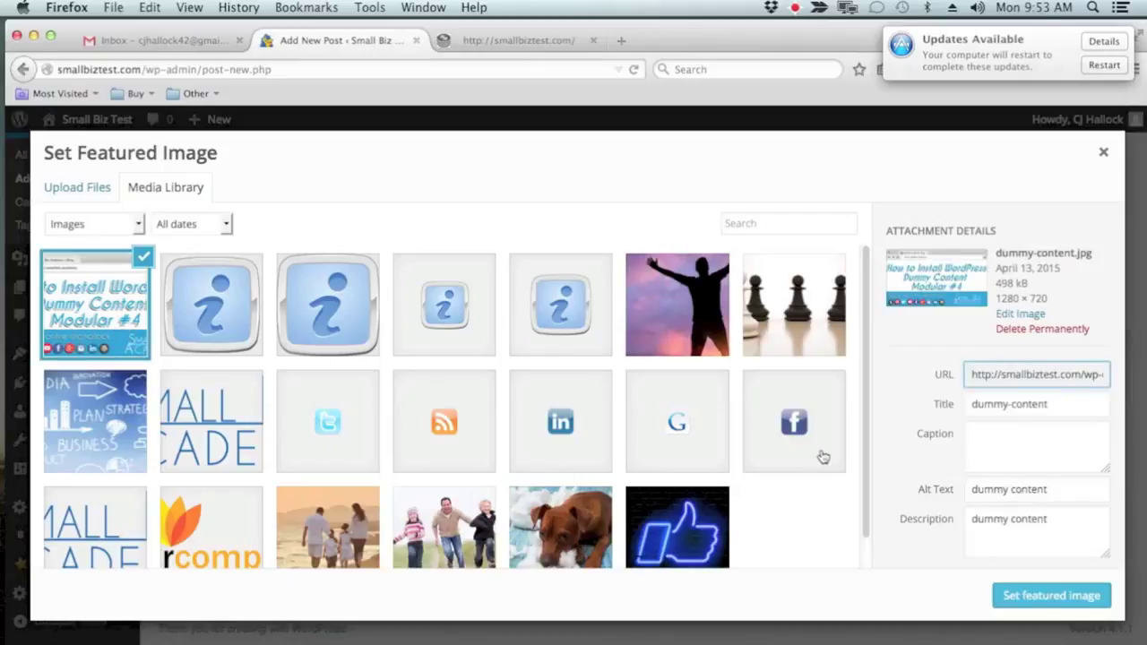
{"action": "left_click", "coordinate": [67, 186]}
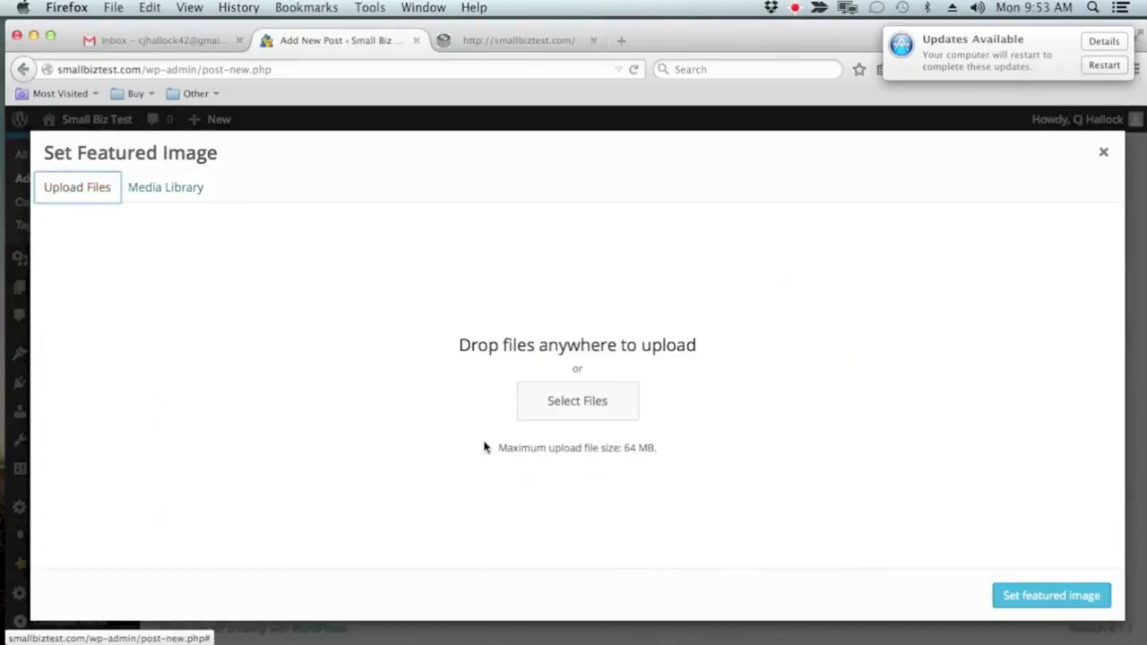
{"action": "left_click", "coordinate": [154, 192]}
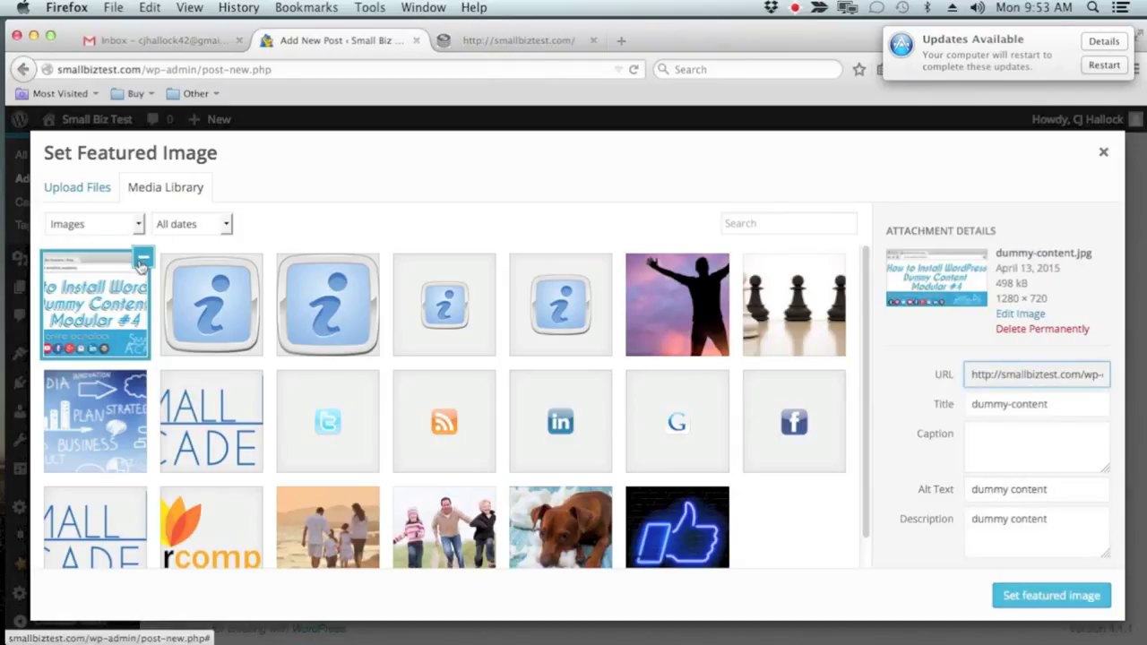
{"action": "left_click", "coordinate": [1063, 602]}
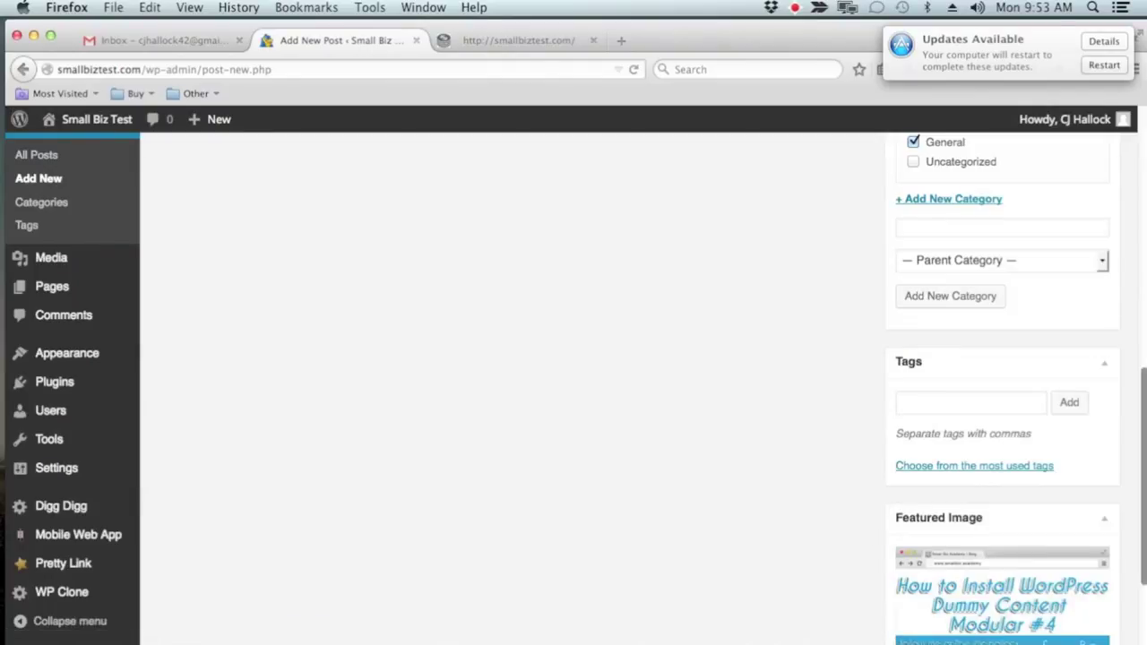
{"action": "scroll", "coordinate": [1069, 543], "scroll_direction": "up", "scroll_amount": 3}
{"action": "left_click", "coordinate": [994, 491]}
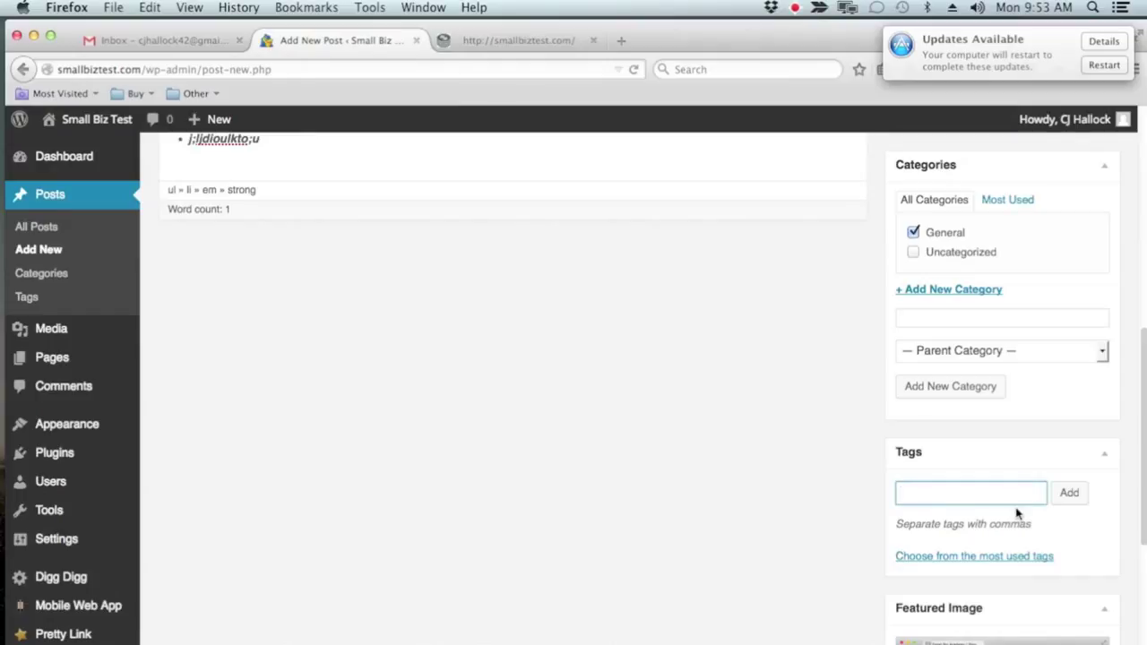
{"action": "scroll", "coordinate": [1018, 509], "scroll_direction": "up", "scroll_amount": 5}
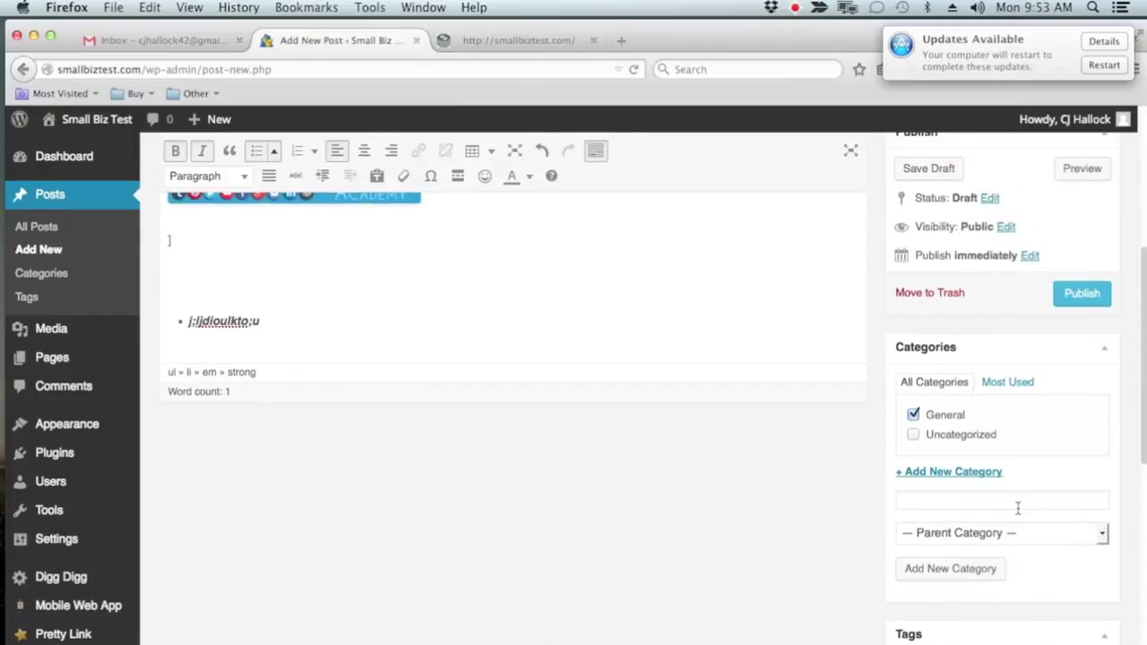
{"action": "scroll", "coordinate": [1017, 509], "scroll_direction": "down", "scroll_amount": 10}
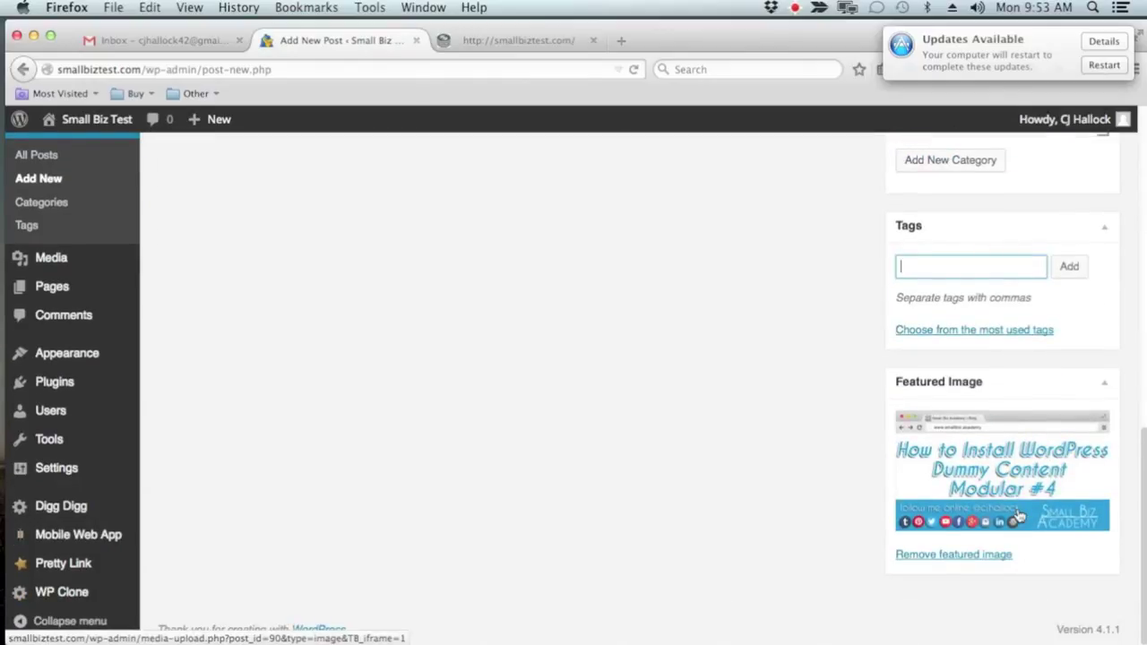
{"action": "scroll", "coordinate": [1019, 515], "scroll_direction": "up", "scroll_amount": 15}
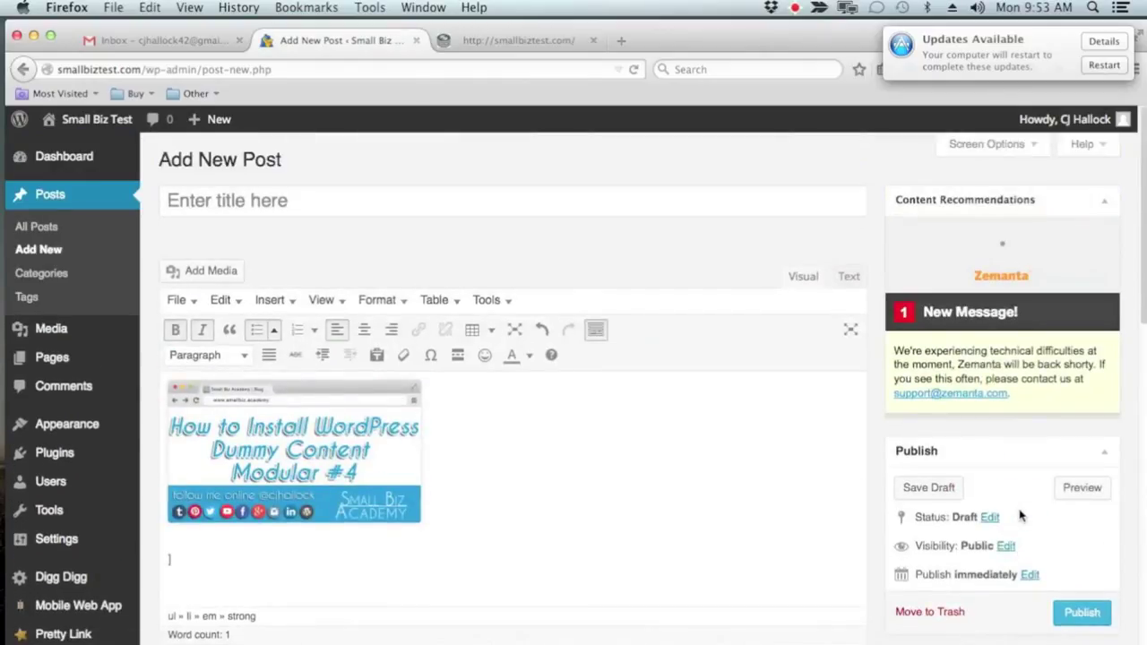
Add the tag 'house painting tips', correcting typos while entering it
{"action": "scroll", "coordinate": [1019, 515], "scroll_direction": "down", "scroll_amount": 15}
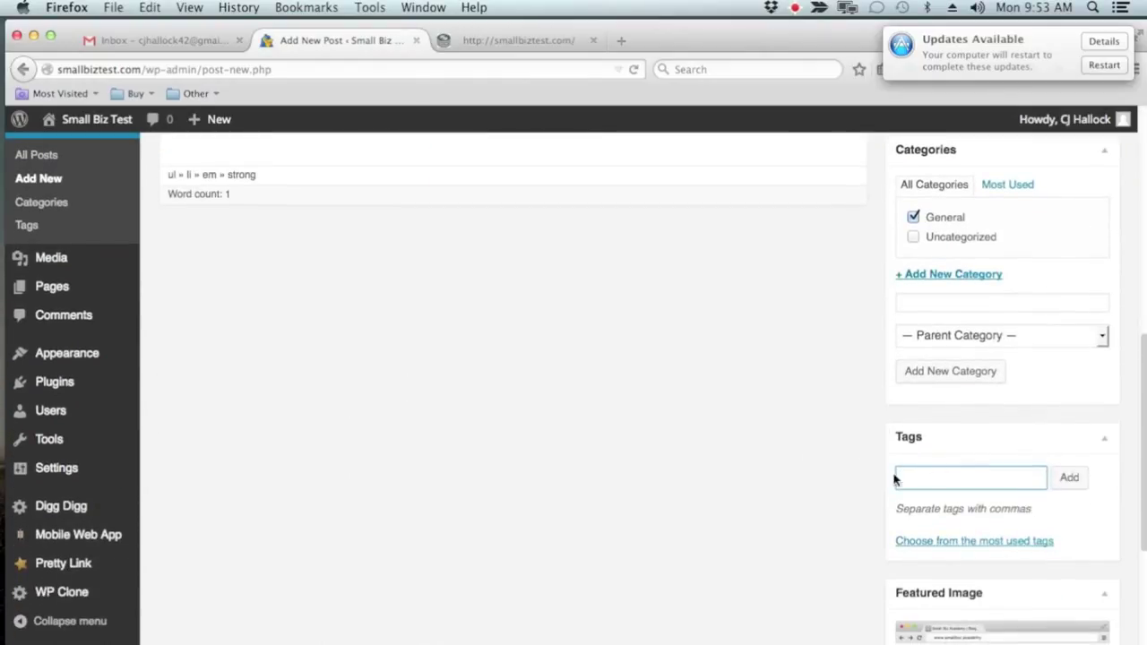
{"action": "left_click", "coordinate": [957, 481]}
{"action": "scroll", "coordinate": [959, 481], "scroll_direction": "up", "scroll_amount": 3}
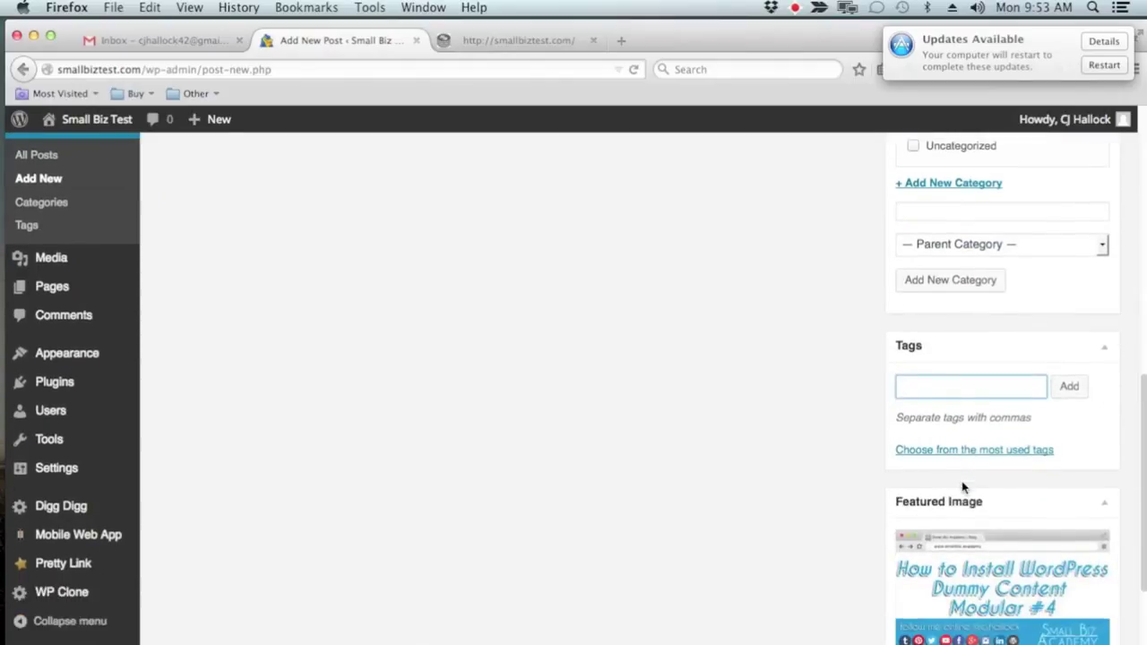
{"action": "type", "text": "p"}
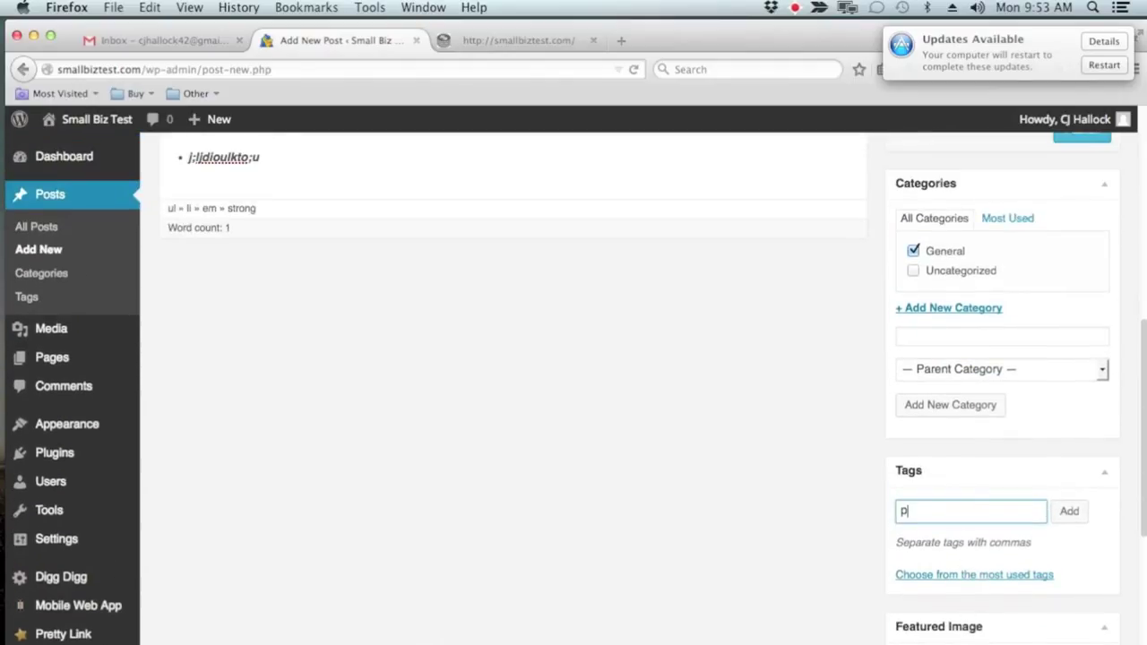
{"action": "key", "text": "BackSpace"}
{"action": "type", "text": "hou8"}
{"action": "key", "text": "BackSpace"}
{"action": "type", "text": "se painting timp"}
{"action": "key", "text": "BackSpace"}
{"action": "type", "text": "ps"}
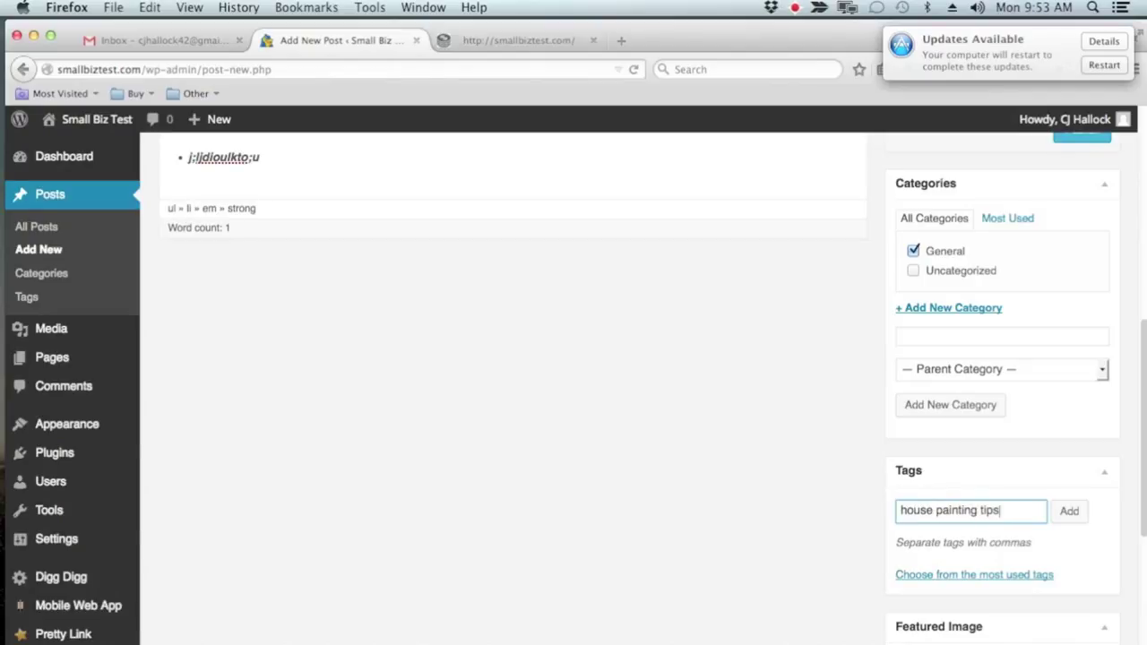
{"action": "left_click", "coordinate": [1069, 512]}
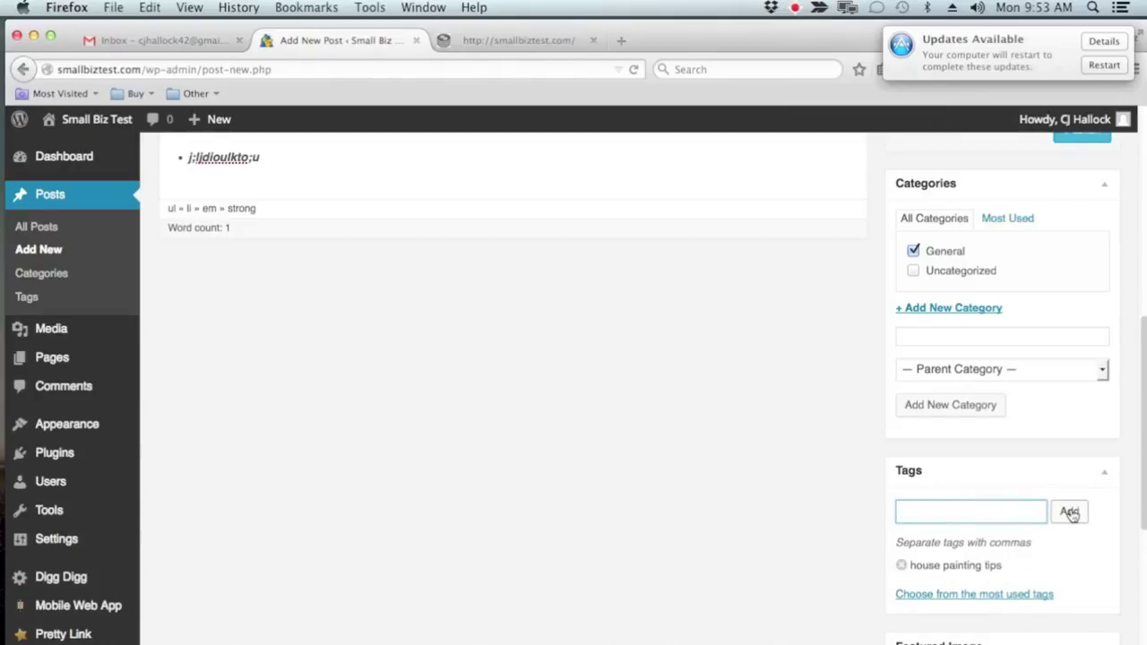
Add the tags 'how to paint with a roller' and 'best paint to use for interrior'
{"action": "type", "text": "how to paint with"}
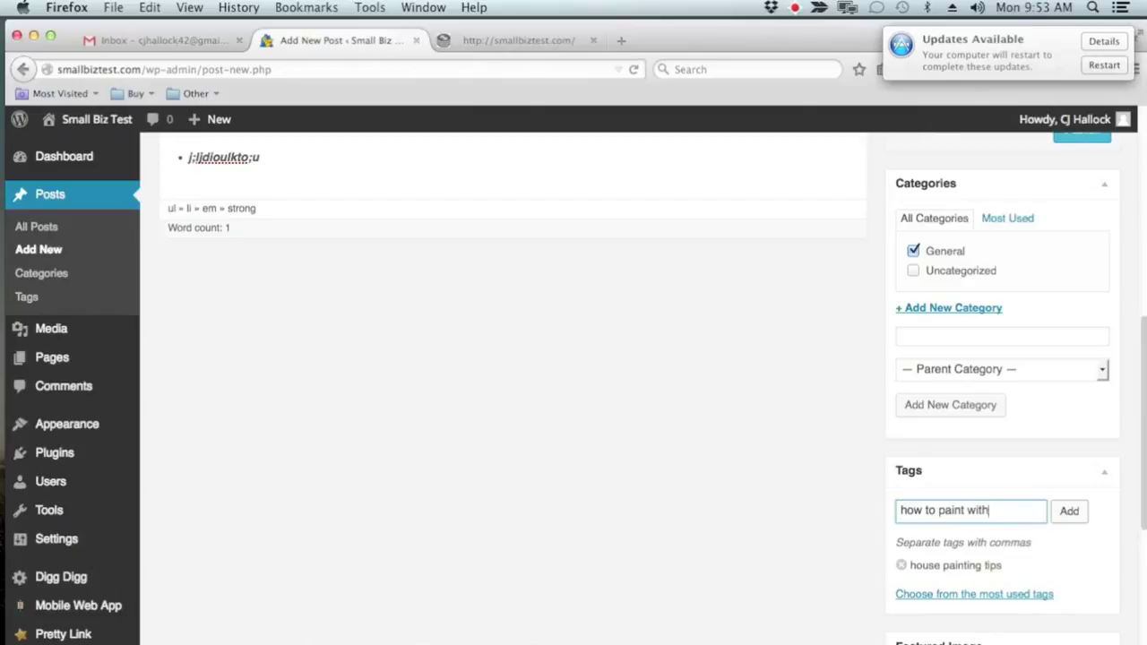
{"action": "type", "text": " a roller"}
{"action": "key", "text": "Return"}
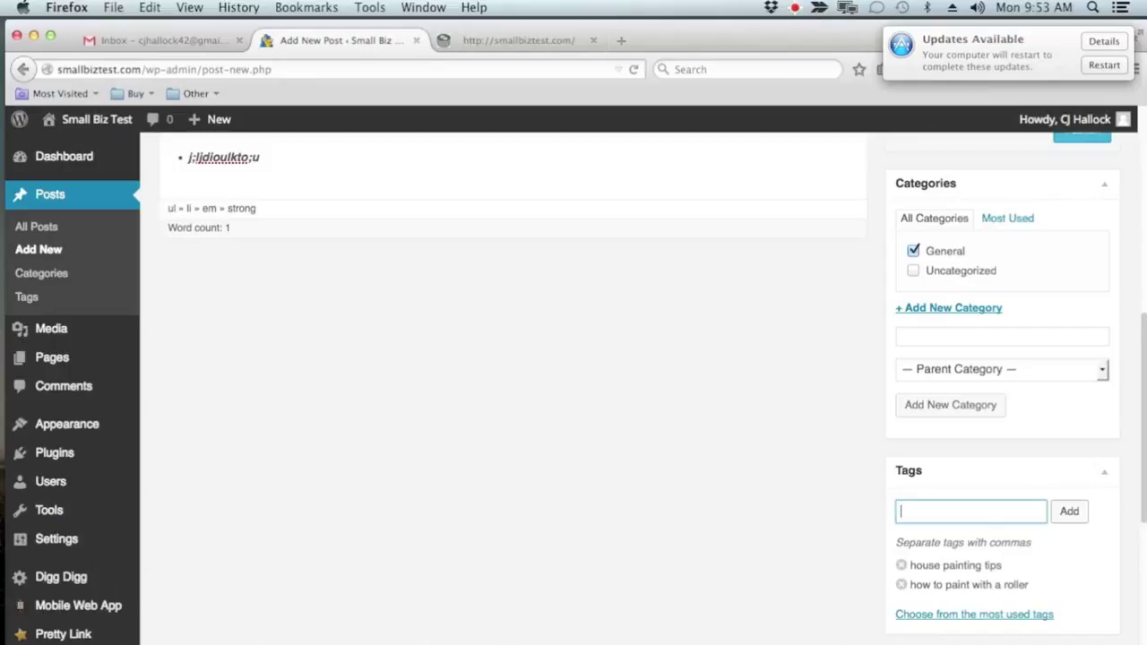
{"action": "type", "text": "best paint to use for"}
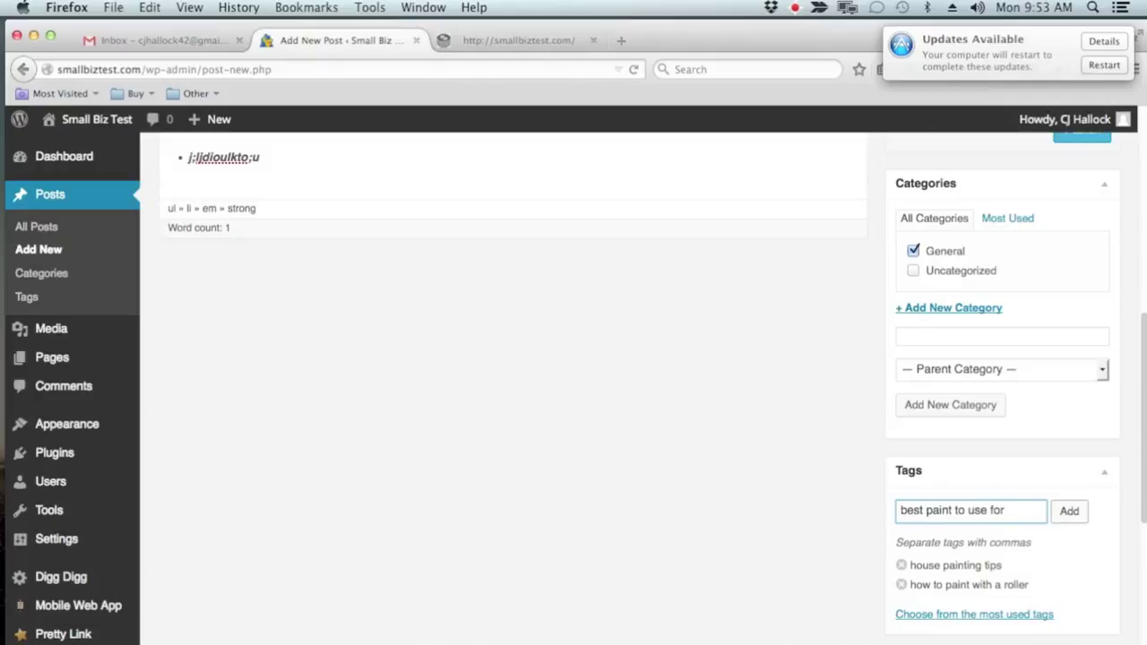
{"action": "type", "text": " interrior"}
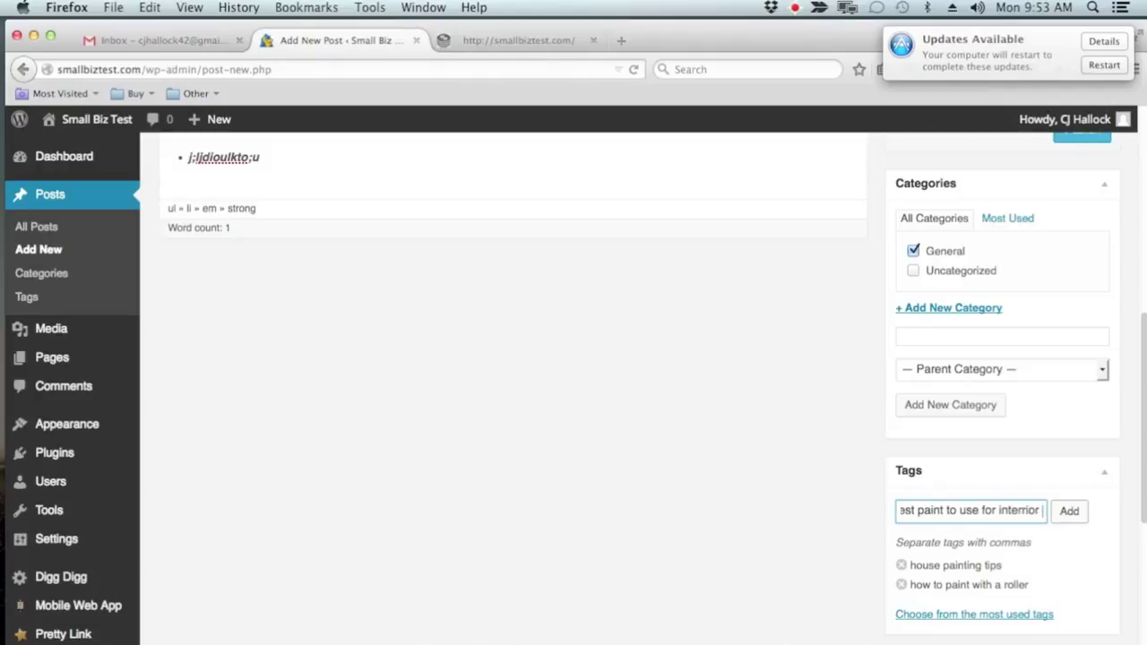
{"action": "key", "text": "Return"}
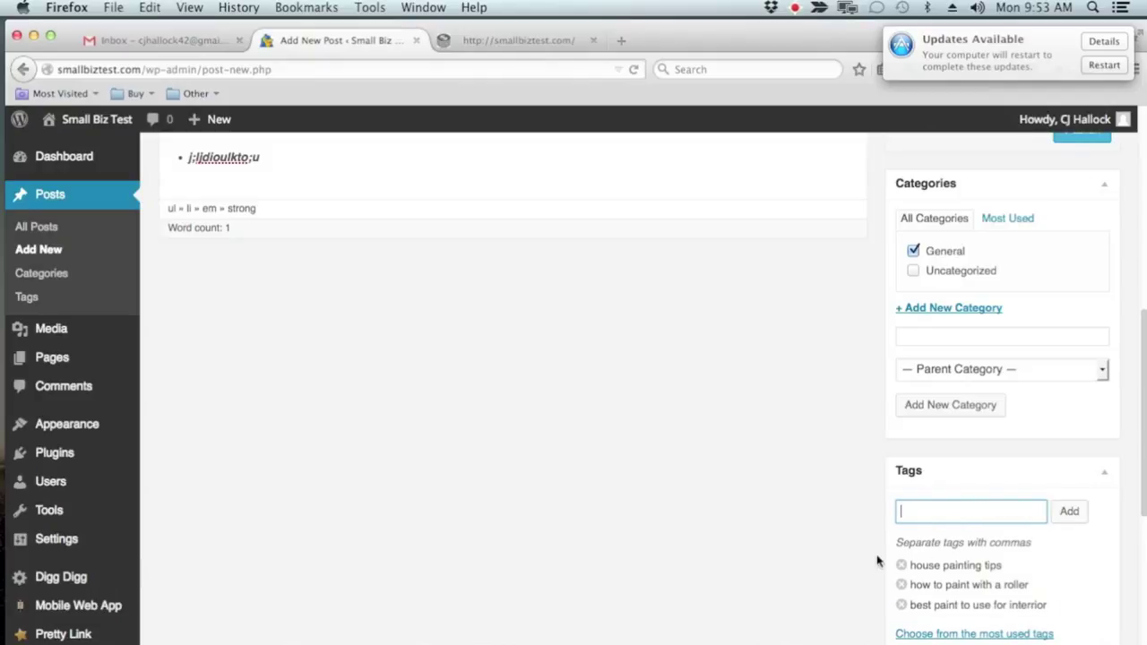
{"action": "scroll", "coordinate": [877, 561], "scroll_direction": "up", "scroll_amount": 3}
{"action": "scroll", "coordinate": [877, 561], "scroll_direction": "up", "scroll_amount": 6}
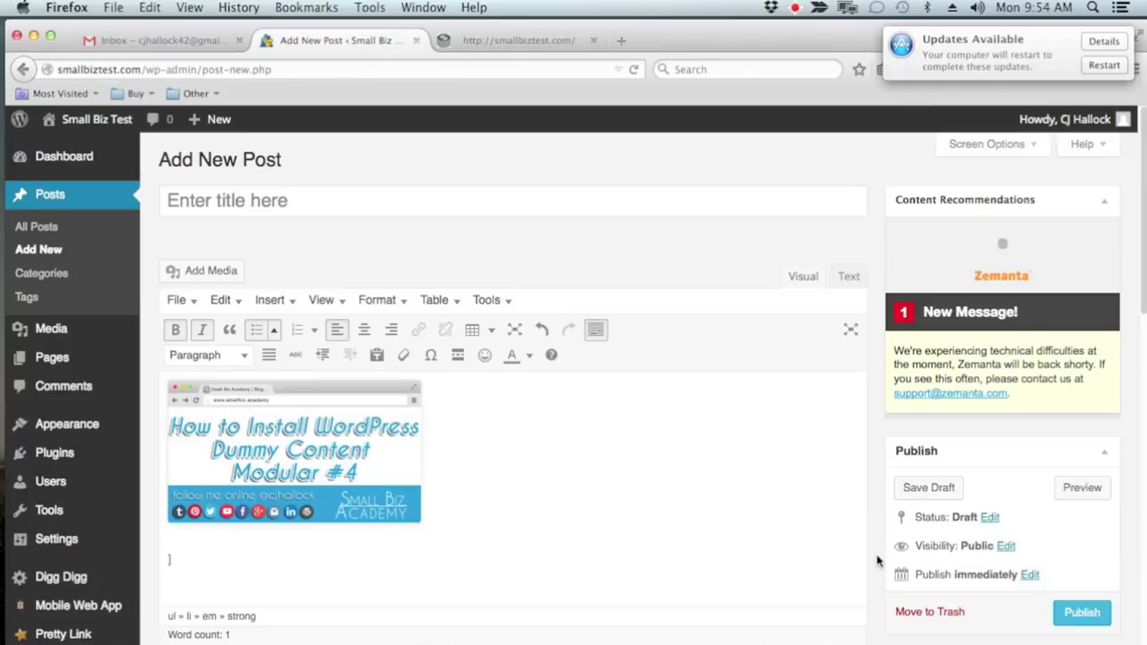
{"action": "scroll", "coordinate": [877, 561], "scroll_direction": "down", "scroll_amount": 5}
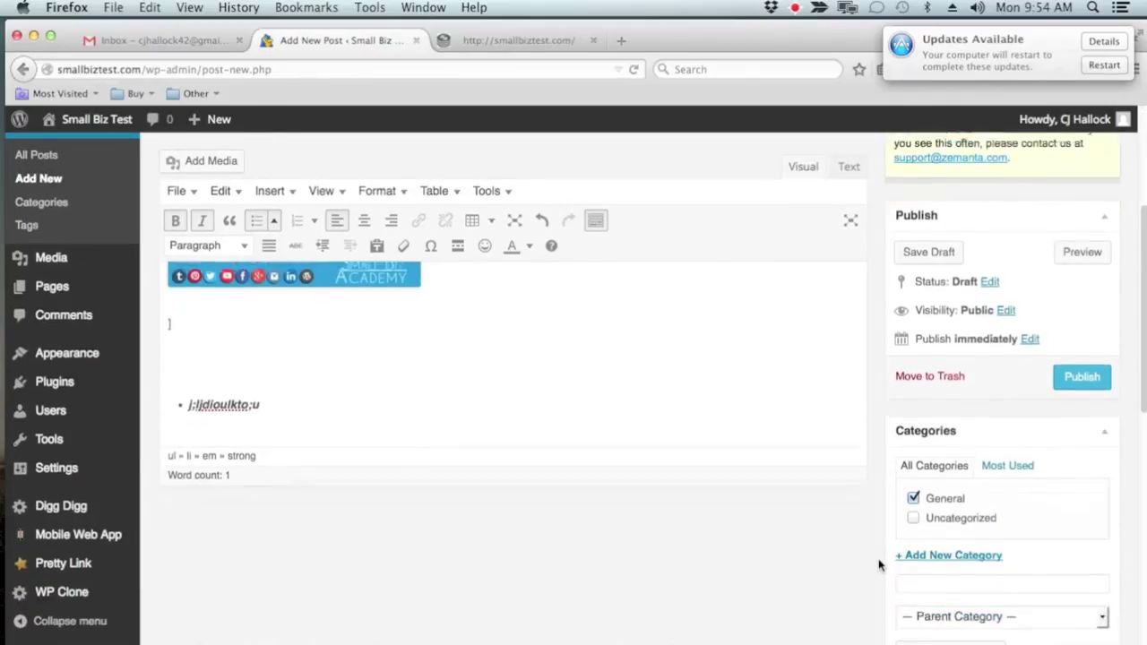
{"action": "scroll", "coordinate": [877, 560], "scroll_direction": "down", "scroll_amount": 7}
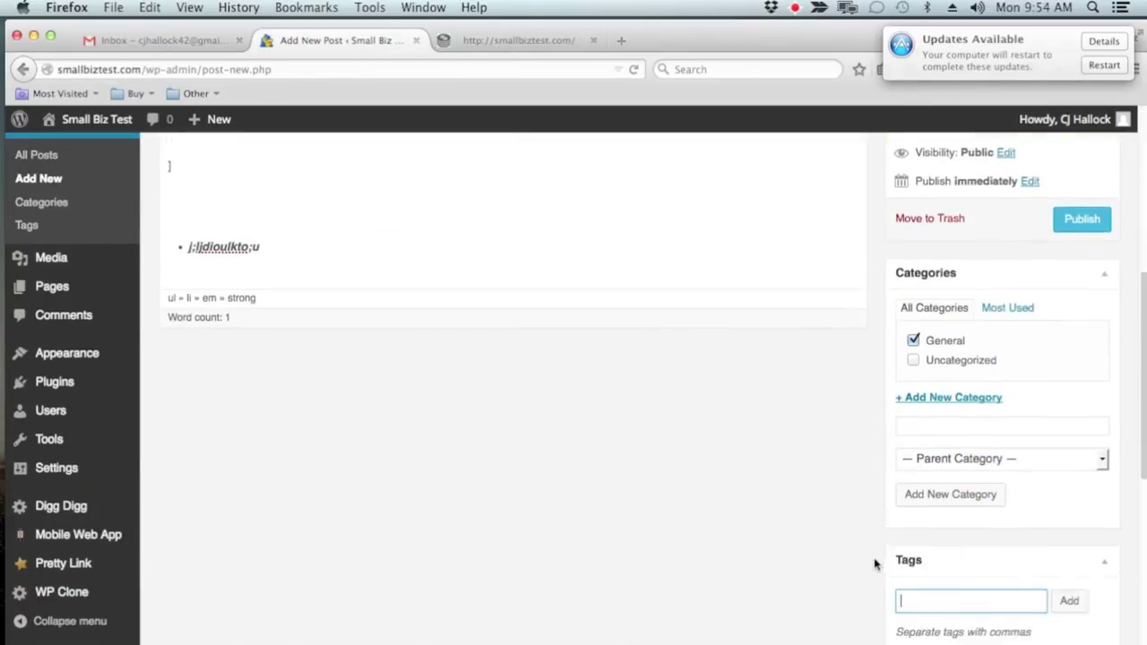
{"action": "scroll", "coordinate": [948, 588], "scroll_direction": "up", "scroll_amount": 12}
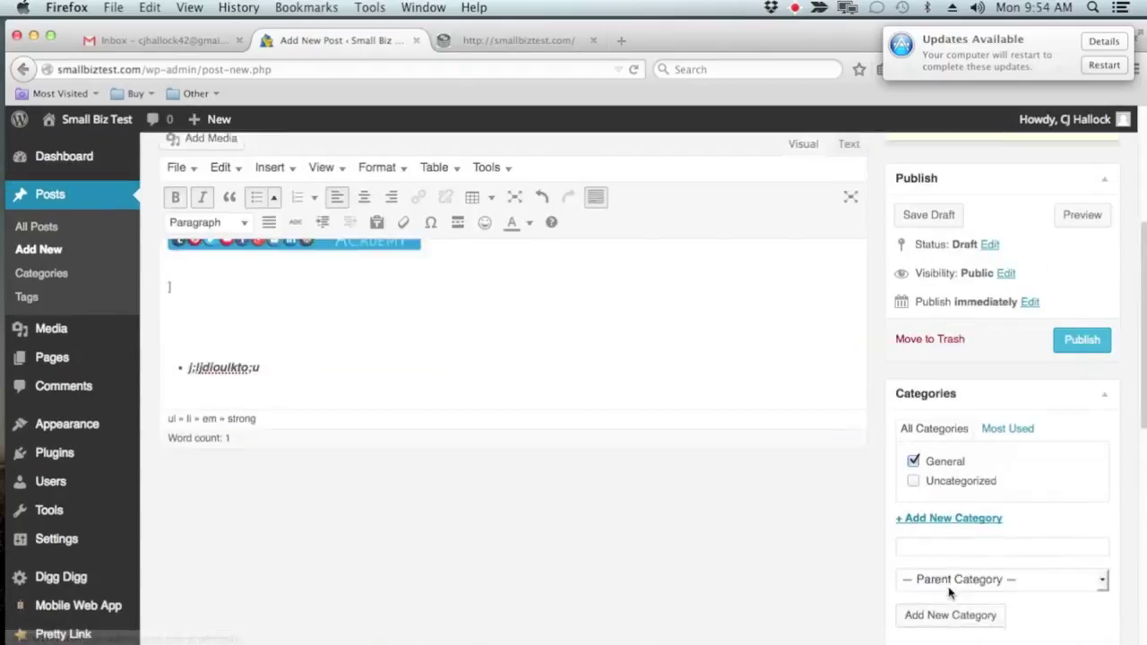
{"action": "scroll", "coordinate": [948, 588], "scroll_direction": "down", "scroll_amount": 2}
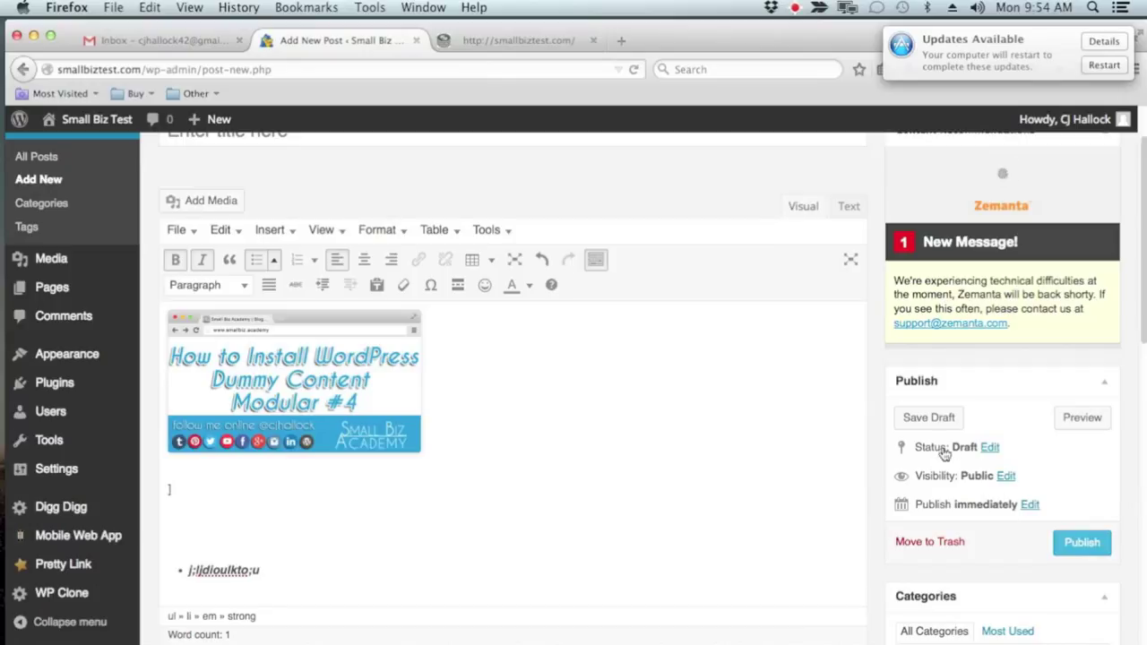
{"action": "left_click", "coordinate": [990, 448]}
{"action": "left_click", "coordinate": [996, 470]}
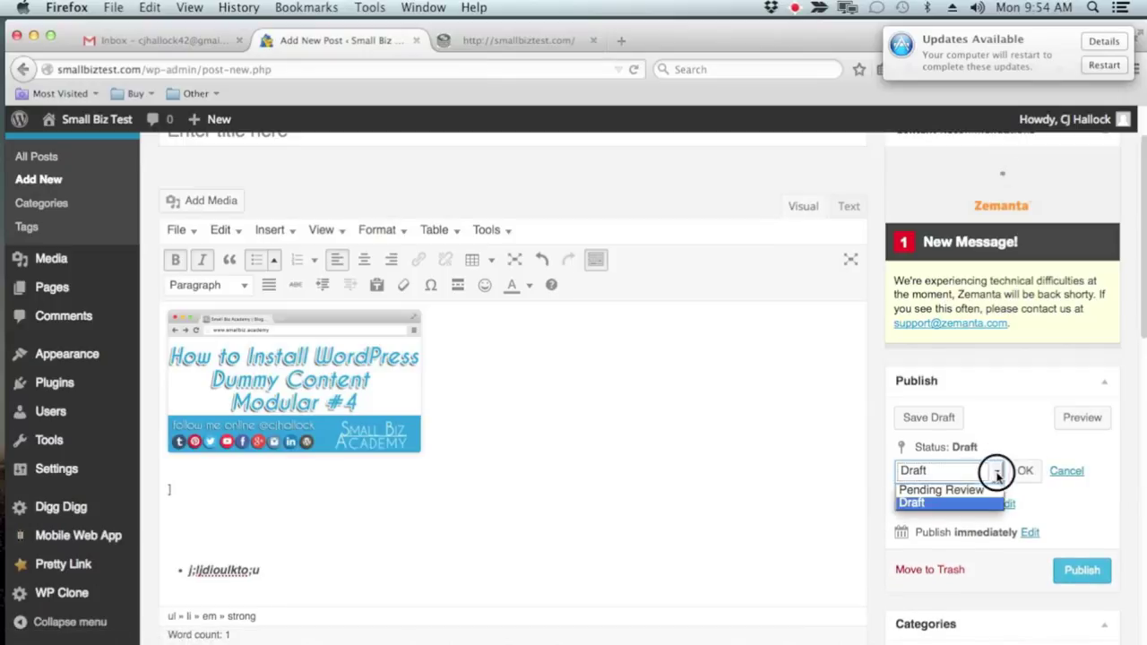
{"action": "left_click", "coordinate": [930, 501]}
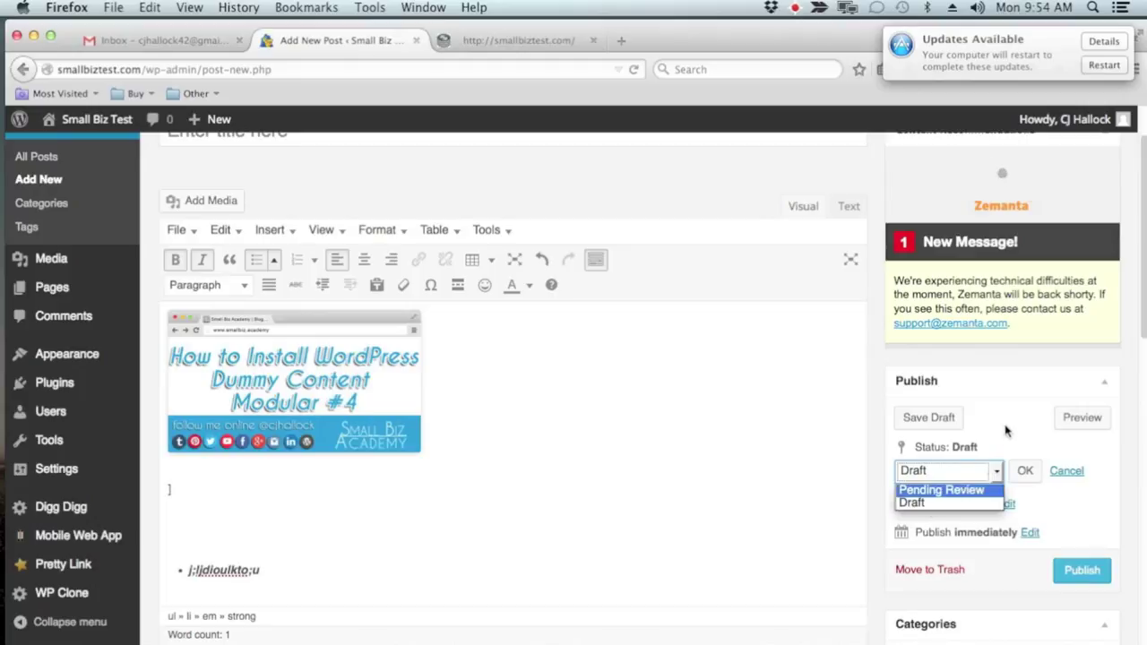
{"action": "left_click", "coordinate": [1062, 473]}
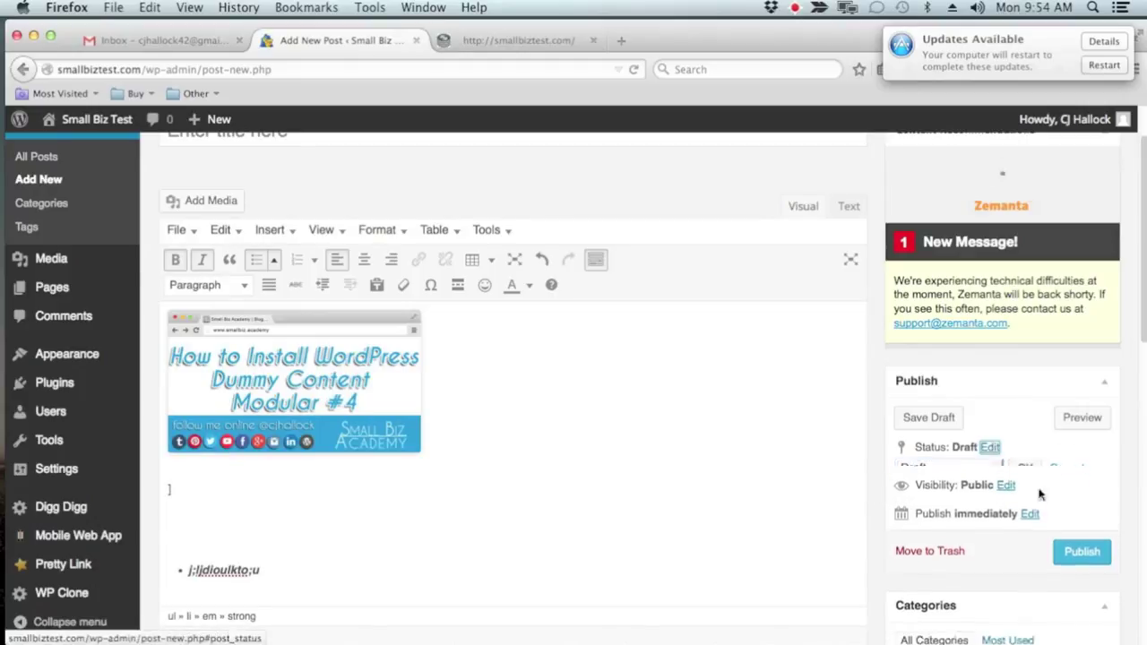
{"action": "left_click", "coordinate": [1009, 482]}
{"action": "scroll", "coordinate": [999, 502], "scroll_direction": "down", "scroll_amount": 2}
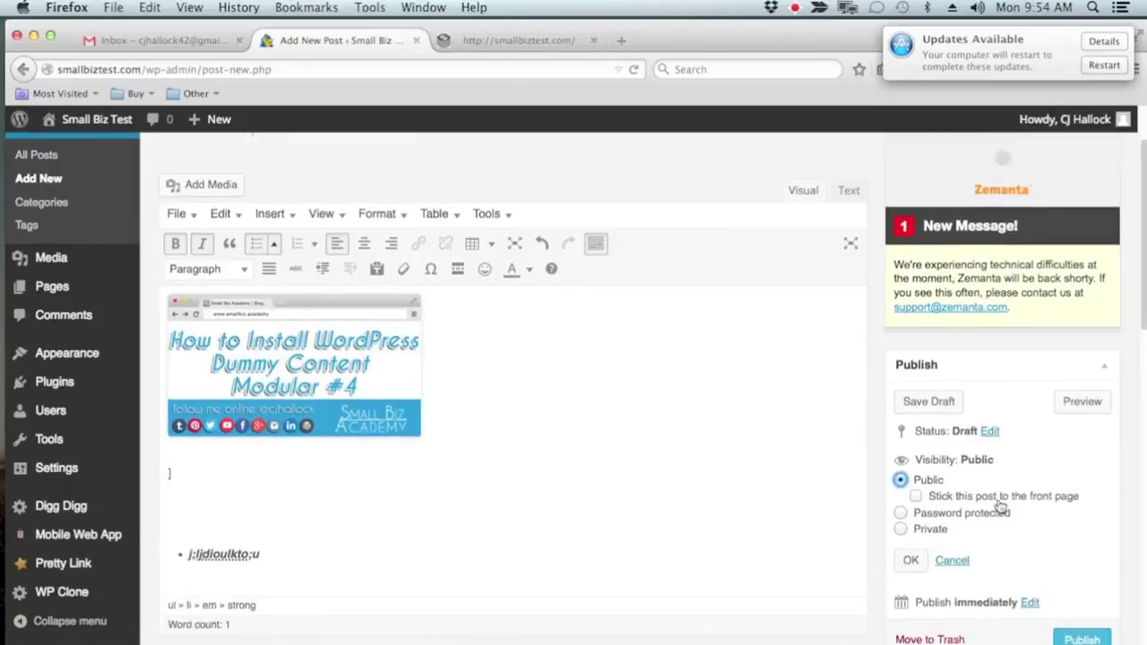
{"action": "left_click", "coordinate": [902, 488]}
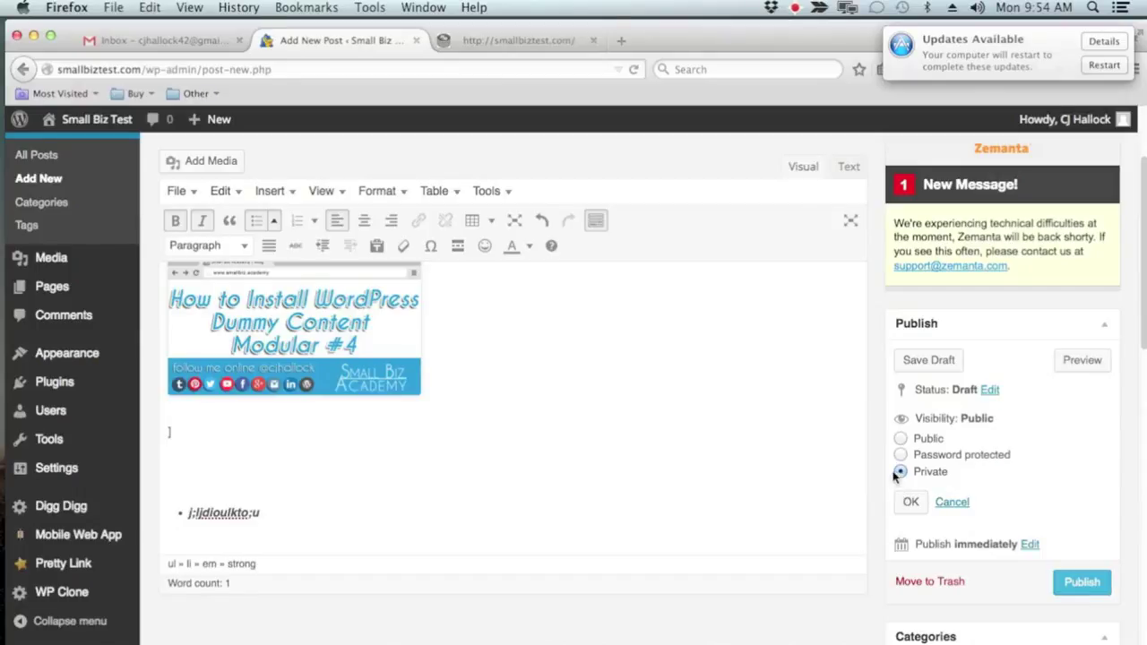
{"action": "left_click", "coordinate": [900, 454]}
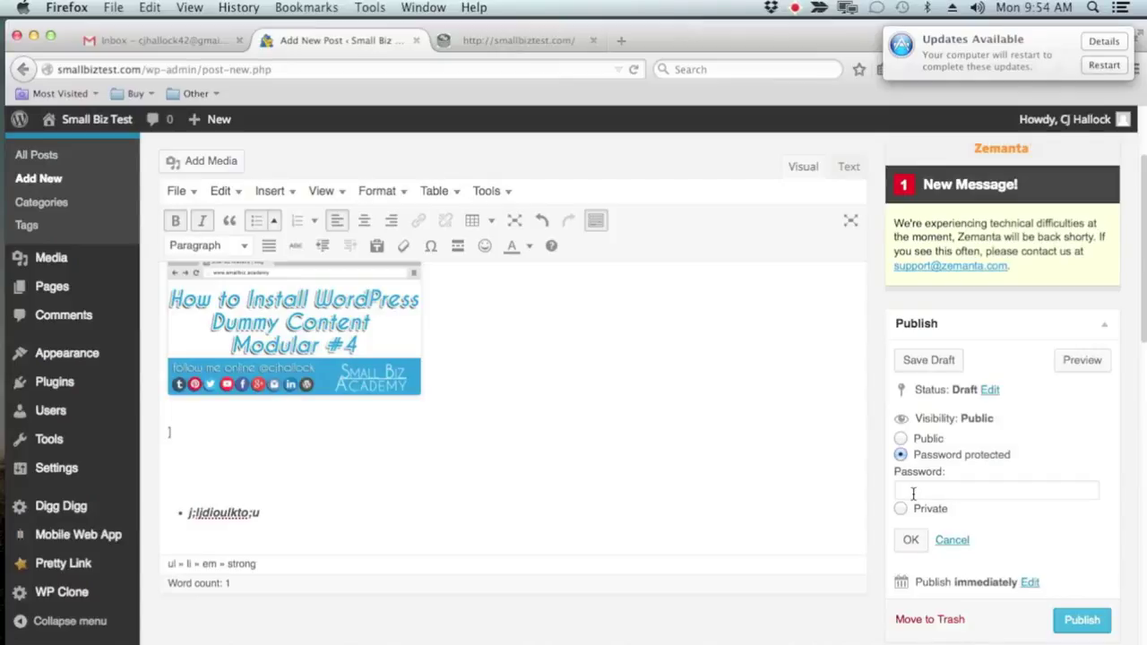
{"action": "left_click", "coordinate": [932, 493]}
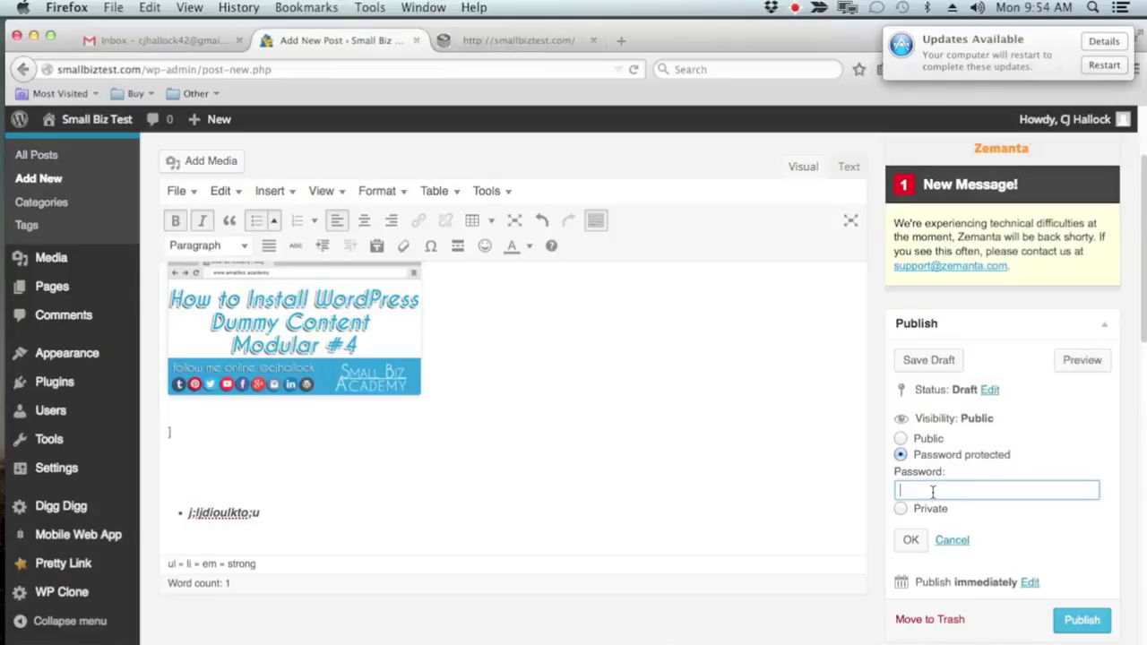
{"action": "scroll", "coordinate": [985, 500], "scroll_direction": "down", "scroll_amount": 2}
{"action": "left_click", "coordinate": [901, 399]}
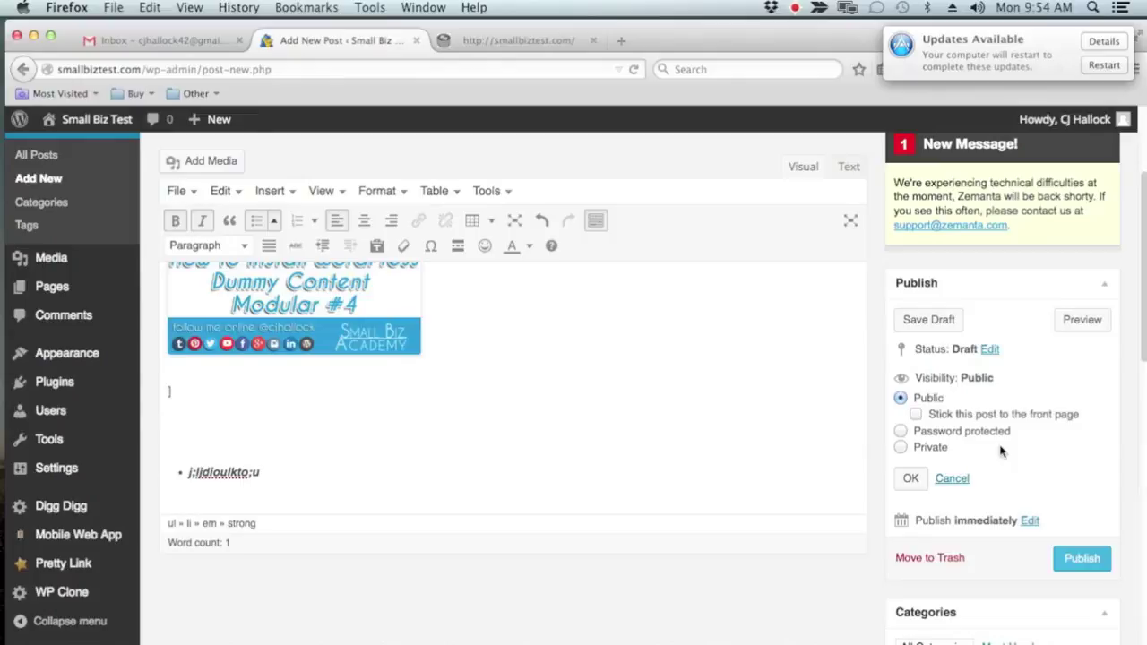
{"action": "scroll", "coordinate": [993, 451], "scroll_direction": "down", "scroll_amount": 3}
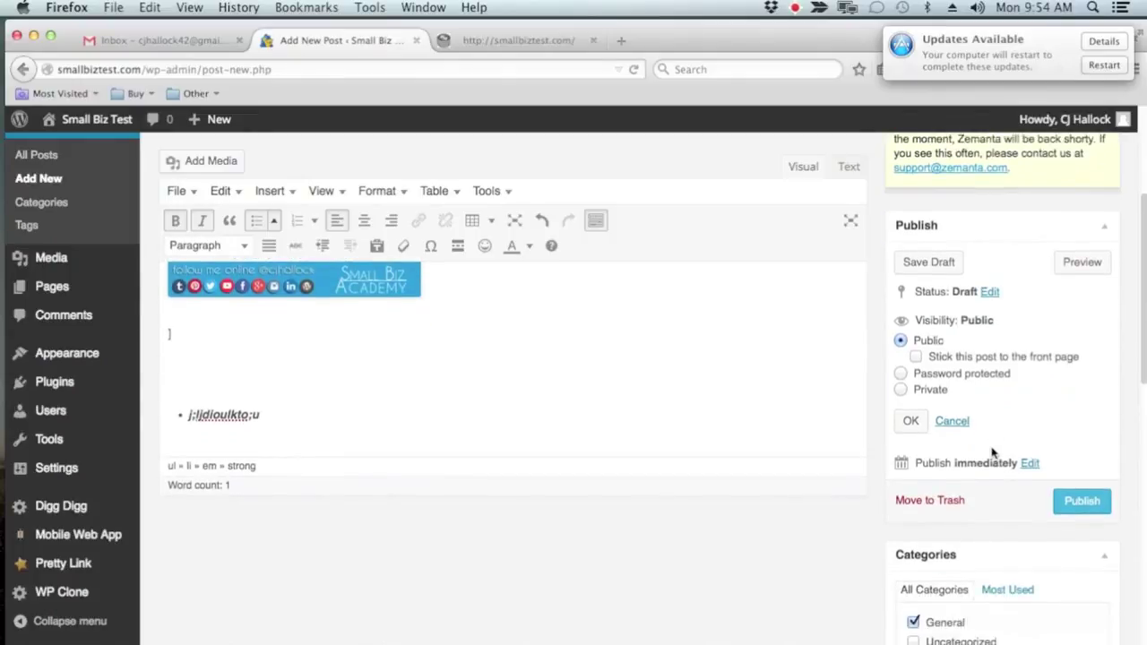
{"action": "left_click", "coordinate": [952, 421]}
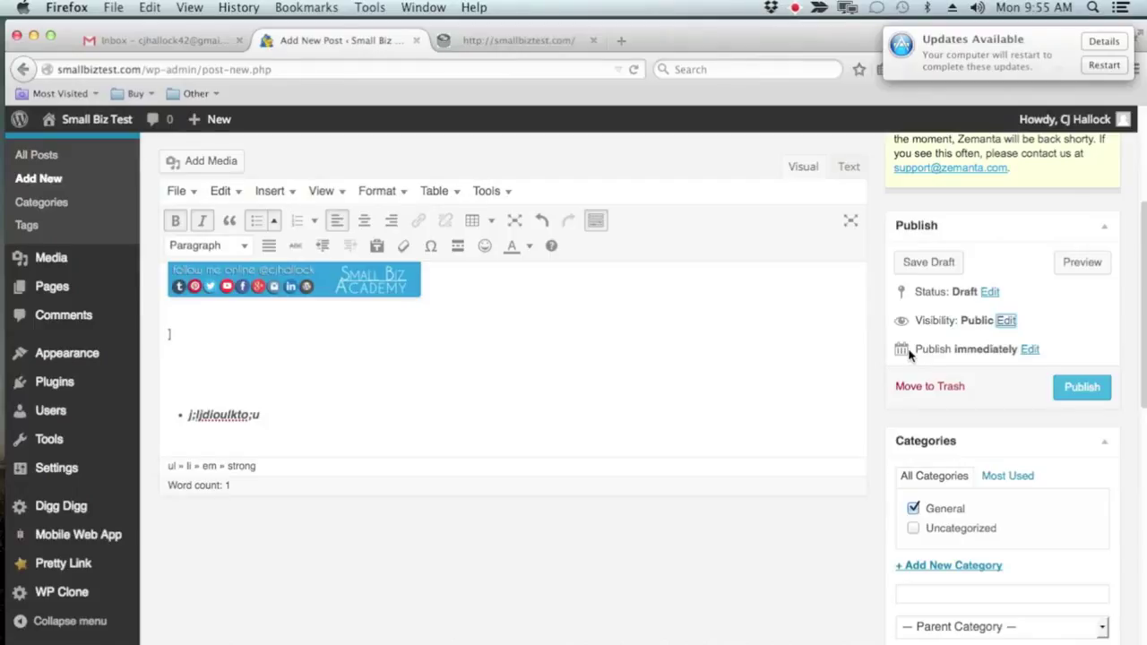
Open the publish date fields next to Publish immediately, showing Apr 13, 2015 at 13:49
{"action": "left_click", "coordinate": [1028, 349]}
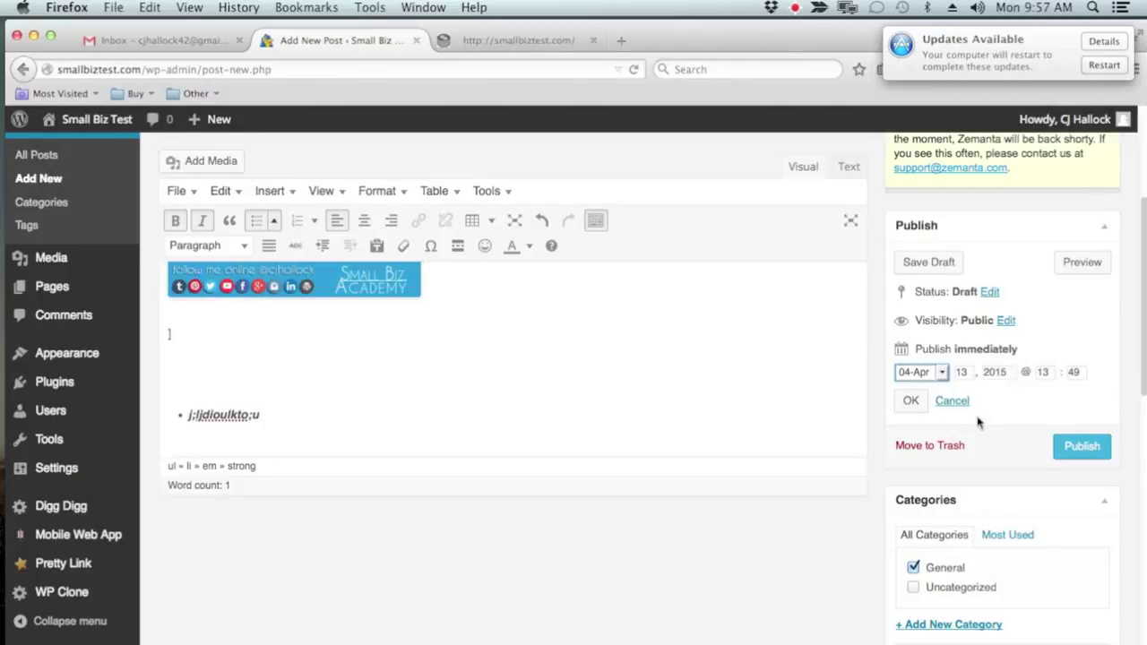
Confirm the publish date fields with OK, then move the draft to Trash
{"action": "left_click", "coordinate": [965, 371]}
{"action": "left_click", "coordinate": [909, 401]}
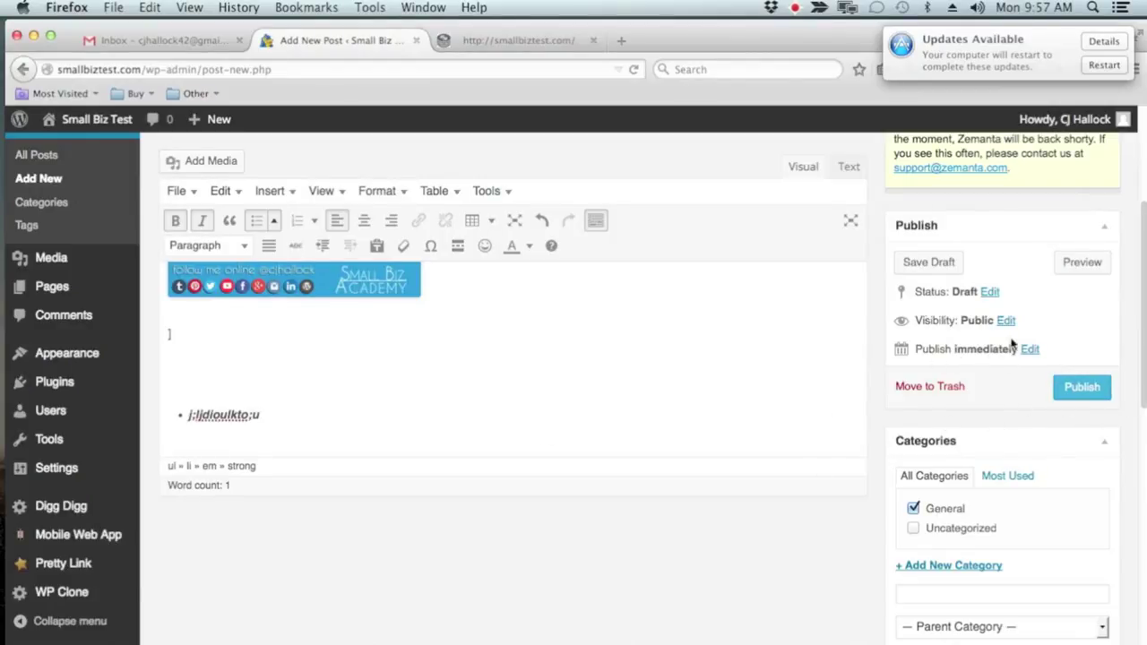
{"action": "left_click", "coordinate": [932, 387]}
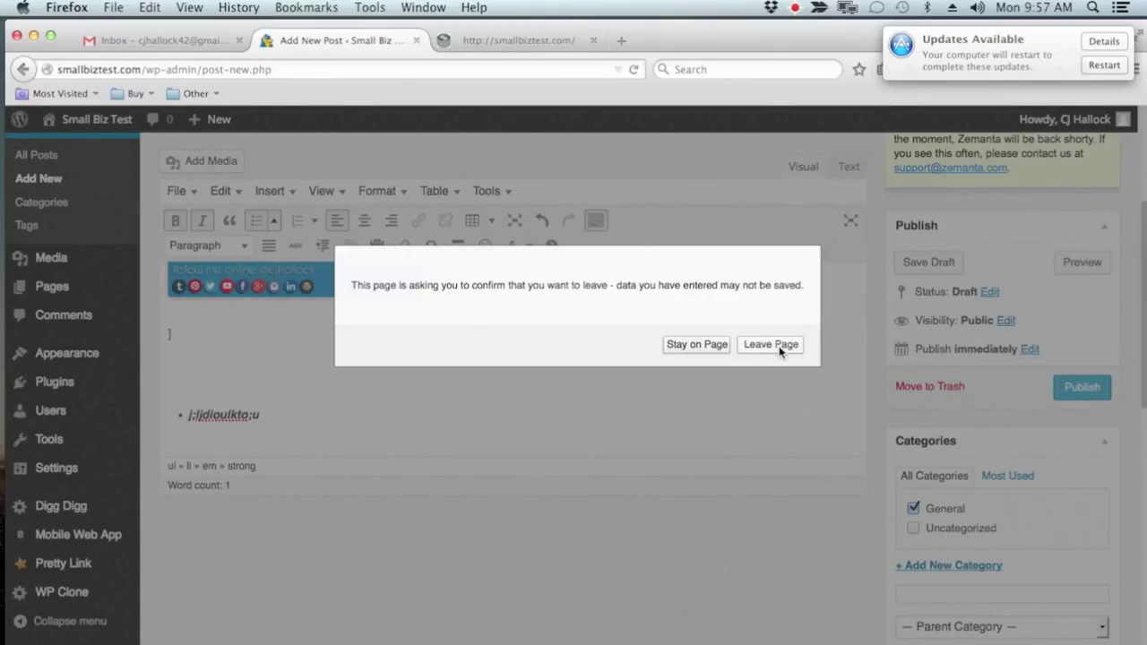
Confirm leaving the editor to trash the post, then go to Media > Library
{"action": "left_click", "coordinate": [771, 345]}
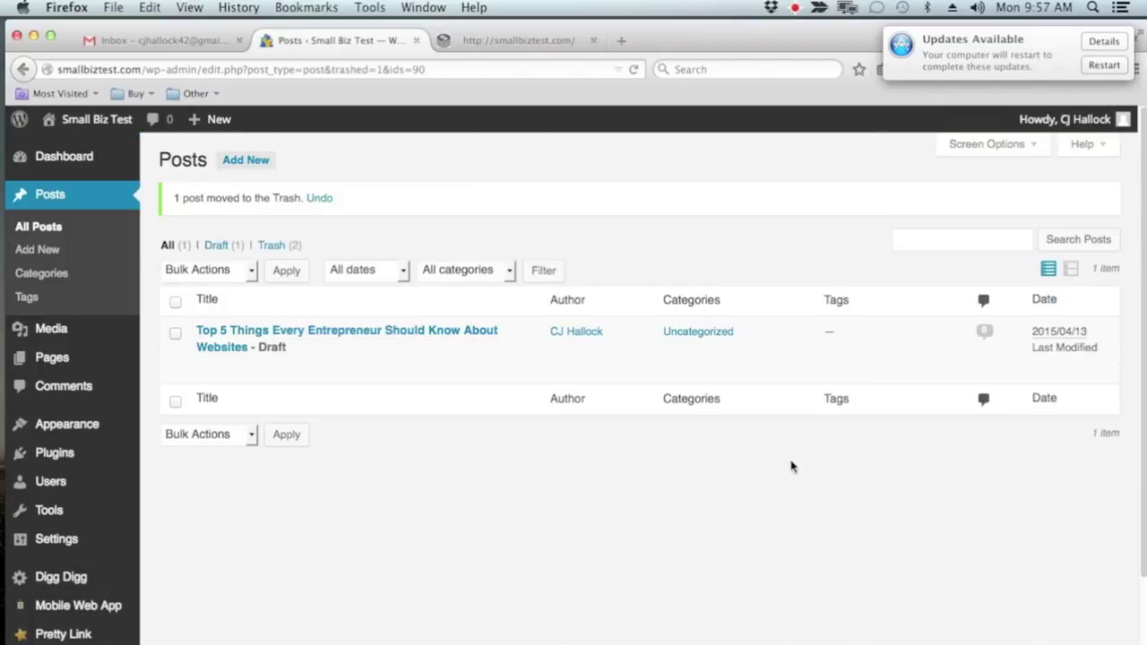
{"action": "mouse_move", "coordinate": [85, 336]}
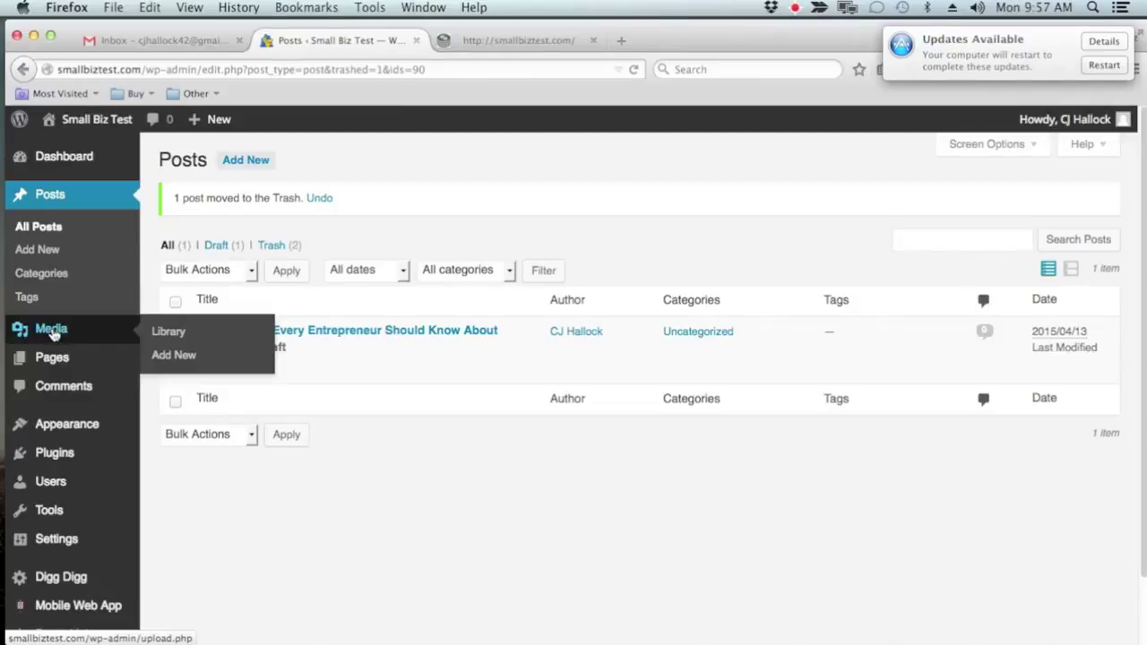
{"action": "left_click", "coordinate": [168, 332]}
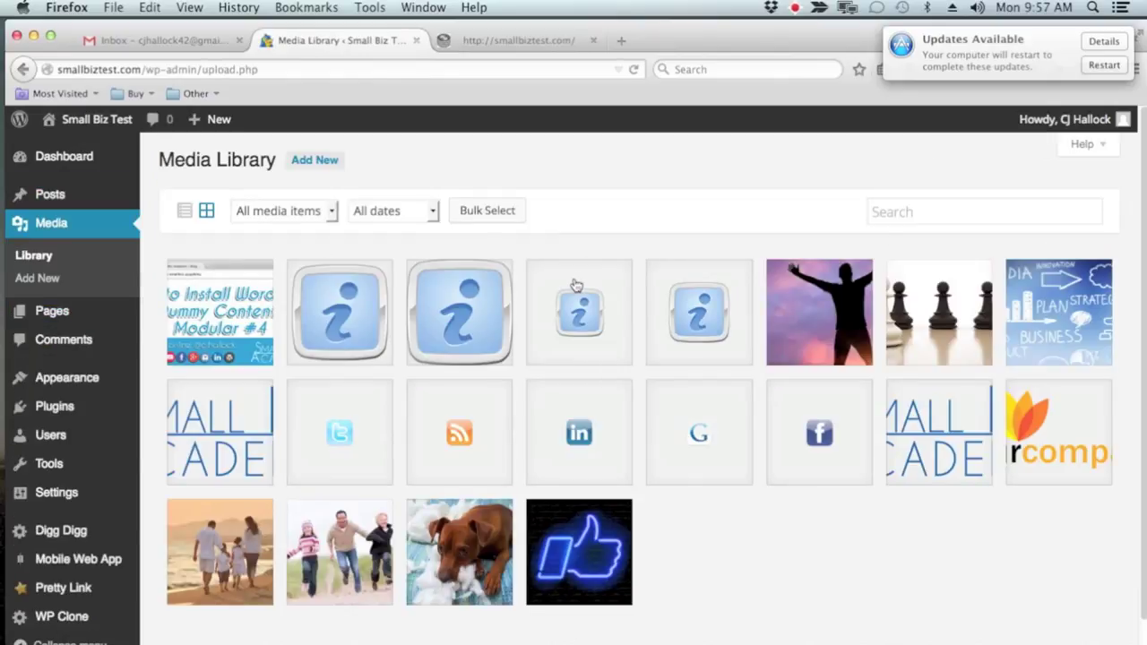
Open the media upload panel, close it without uploading anything, then start a new page
{"action": "left_click", "coordinate": [320, 162]}
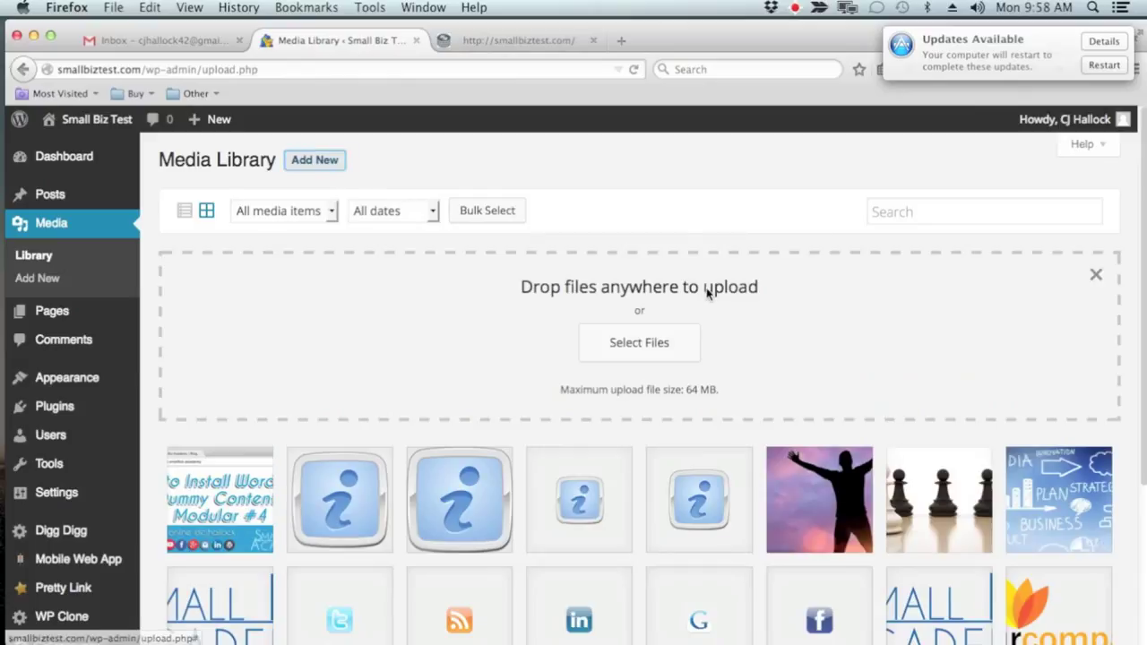
{"action": "left_click_drag", "start_coordinate": [861, 36], "coordinate": [714, 37]}
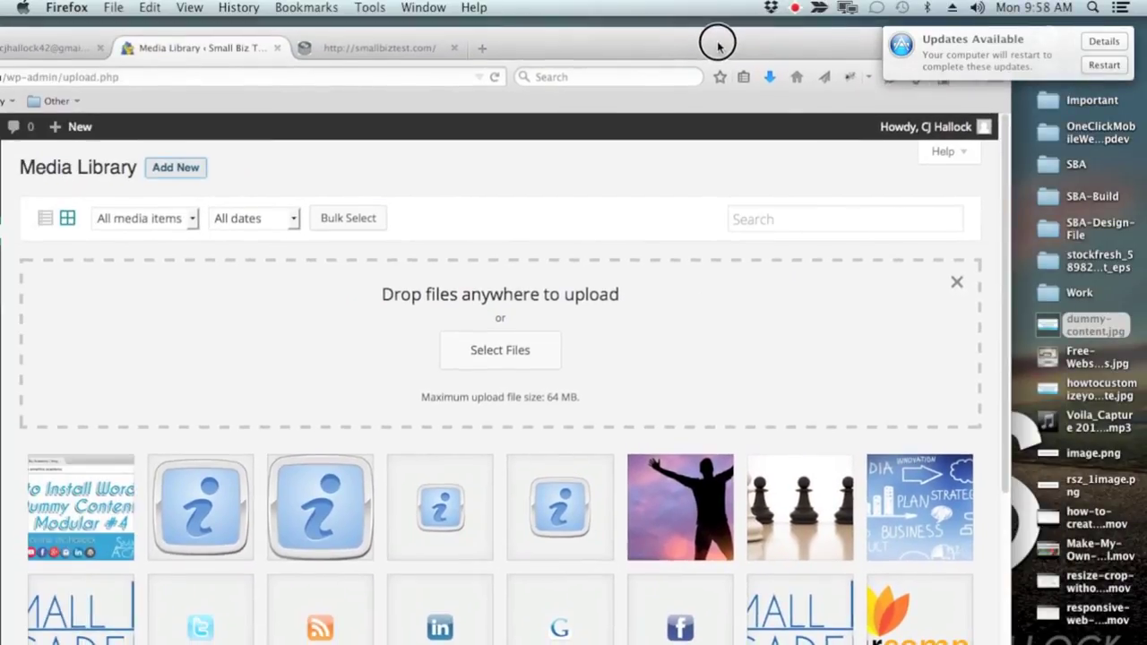
{"action": "left_click", "coordinate": [1034, 363]}
{"action": "mouse_move", "coordinate": [1035, 363]}
{"action": "left_mouse_down"}
{"action": "mouse_move", "coordinate": [282, 327]}
{"action": "mouse_move", "coordinate": [615, 322]}
{"action": "mouse_move", "coordinate": [940, 358]}
{"action": "mouse_move", "coordinate": [1050, 356]}
{"action": "left_mouse_up"}
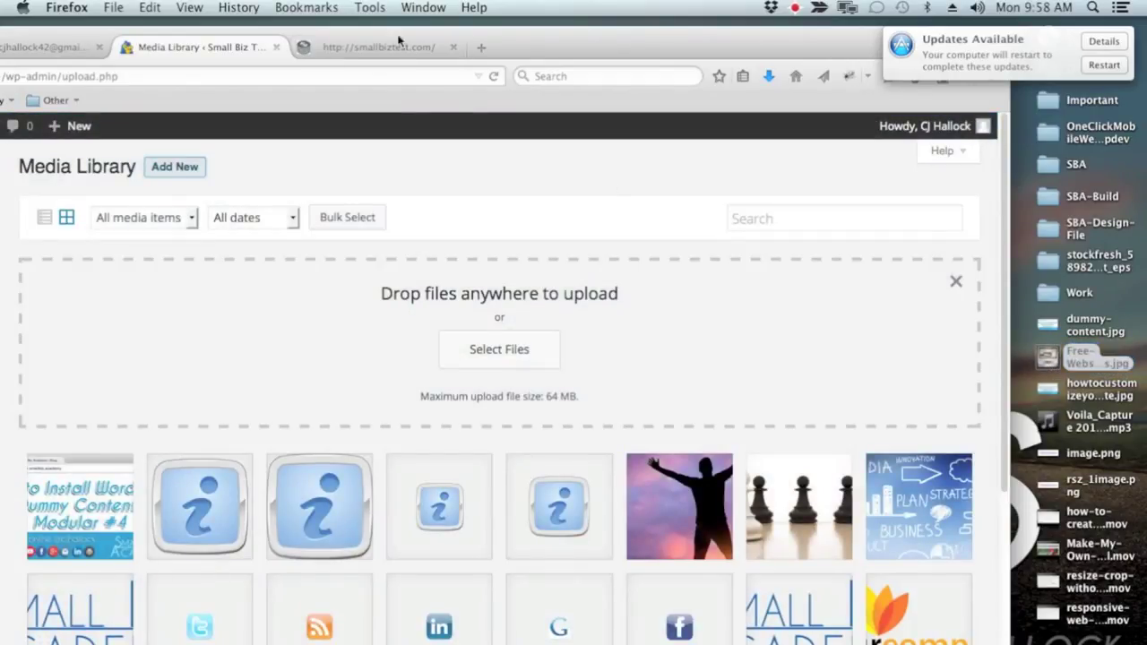
{"action": "left_click_drag", "start_coordinate": [388, 33], "coordinate": [516, 18]}
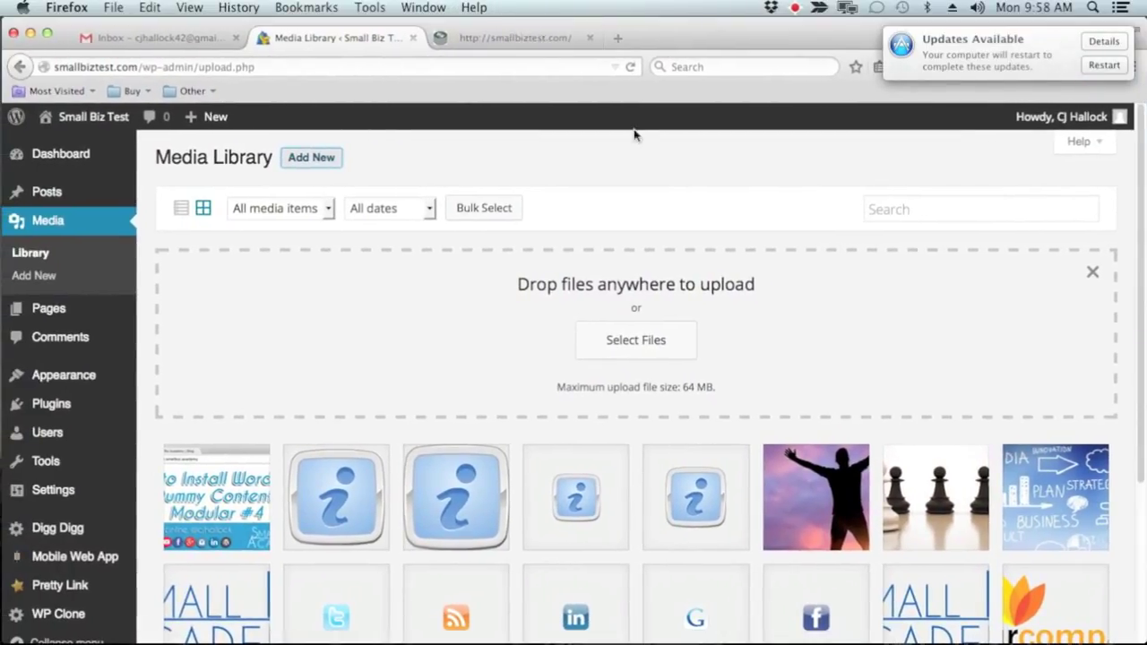
{"action": "left_click", "coordinate": [1092, 271]}
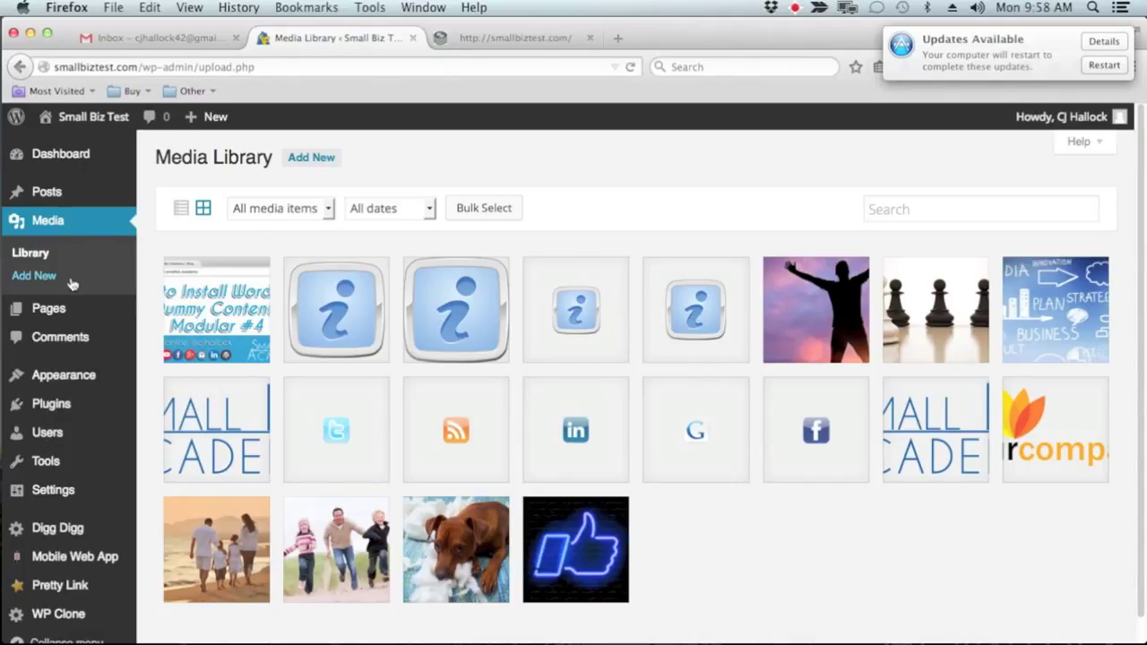
{"action": "mouse_move", "coordinate": [79, 311]}
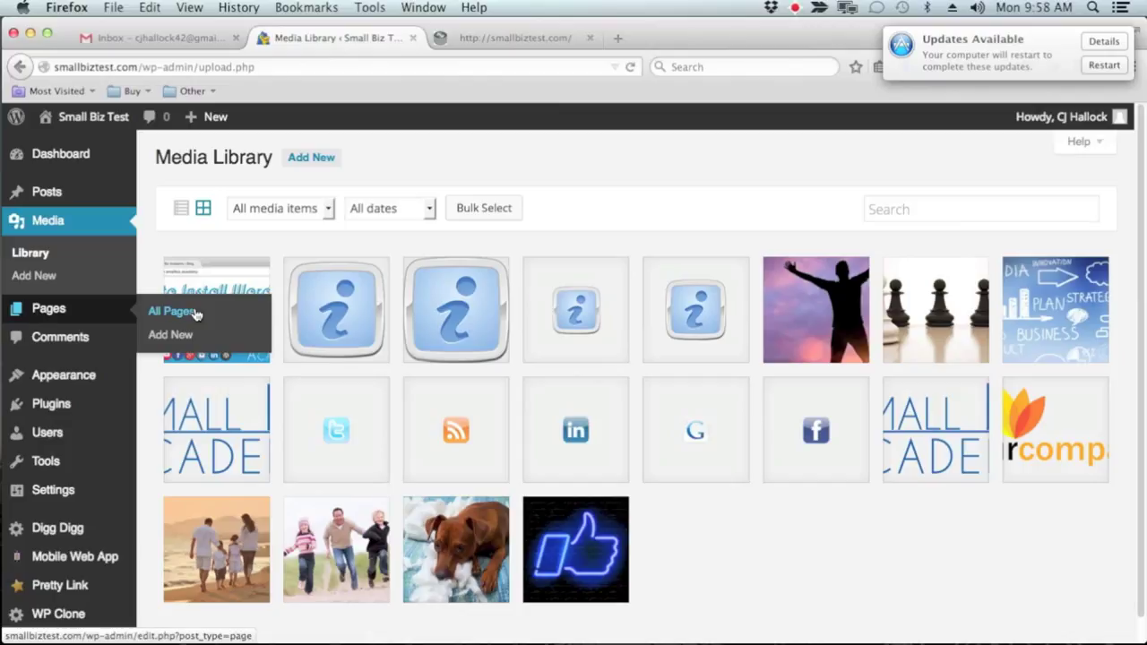
{"action": "left_click", "coordinate": [174, 333]}
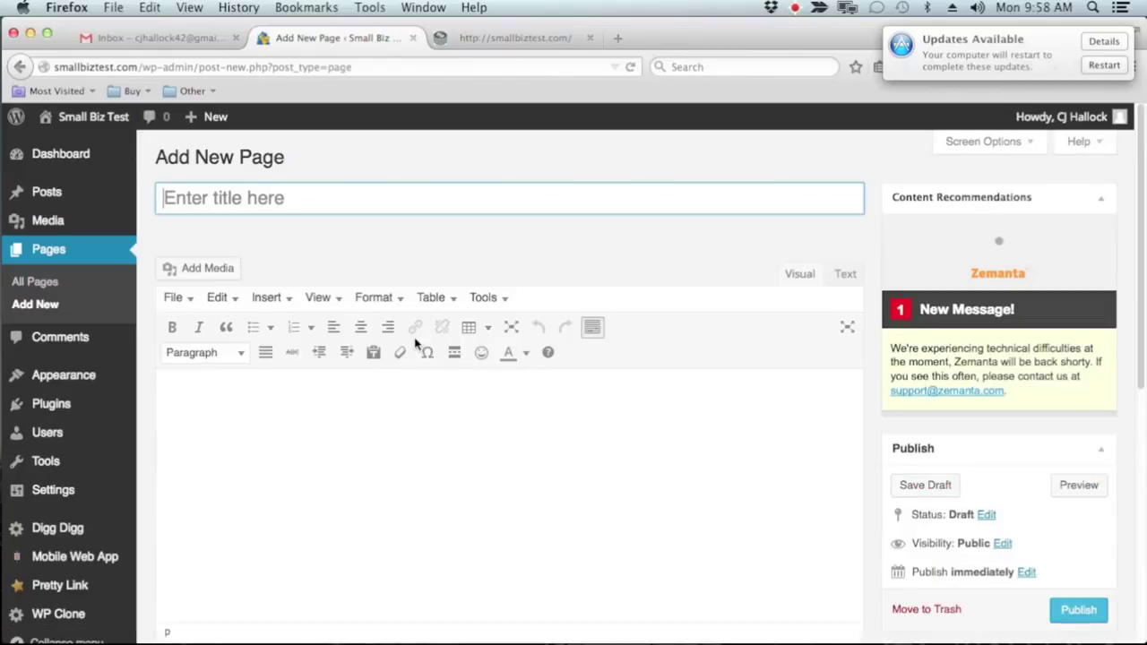
Leave the blank page and go to Pages > All Pages to list the five pages
{"action": "scroll", "coordinate": [416, 343], "scroll_direction": "down", "scroll_amount": 3}
{"action": "scroll", "coordinate": [416, 343], "scroll_direction": "down", "scroll_amount": 5}
{"action": "scroll", "coordinate": [417, 342], "scroll_direction": "up", "scroll_amount": 5}
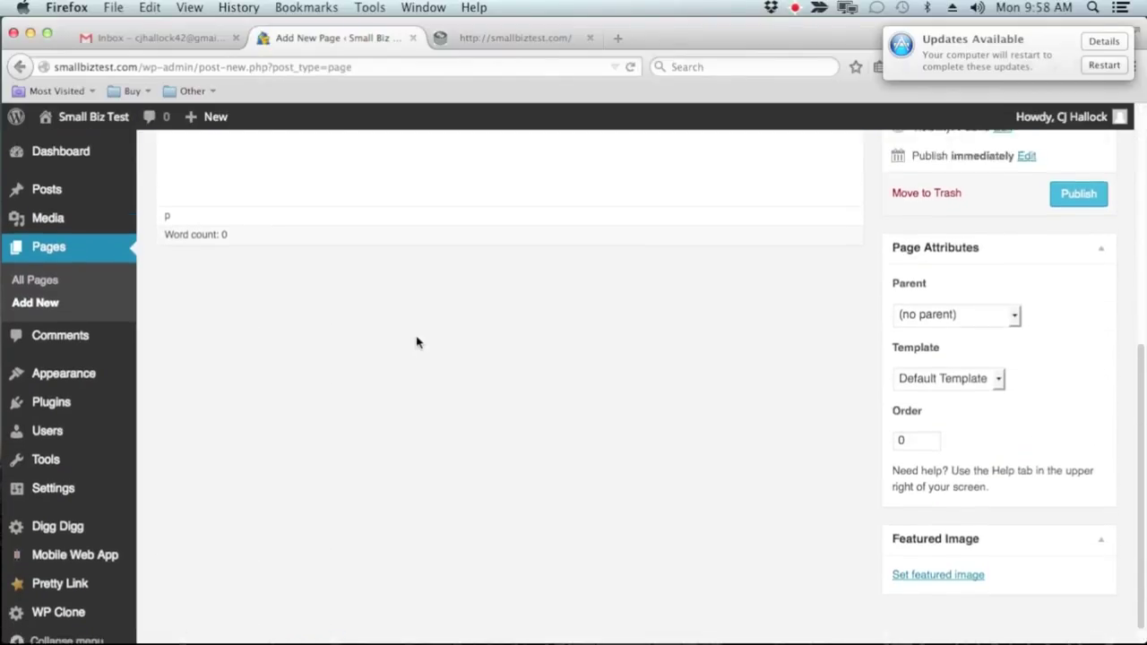
{"action": "scroll", "coordinate": [417, 343], "scroll_direction": "up", "scroll_amount": 3}
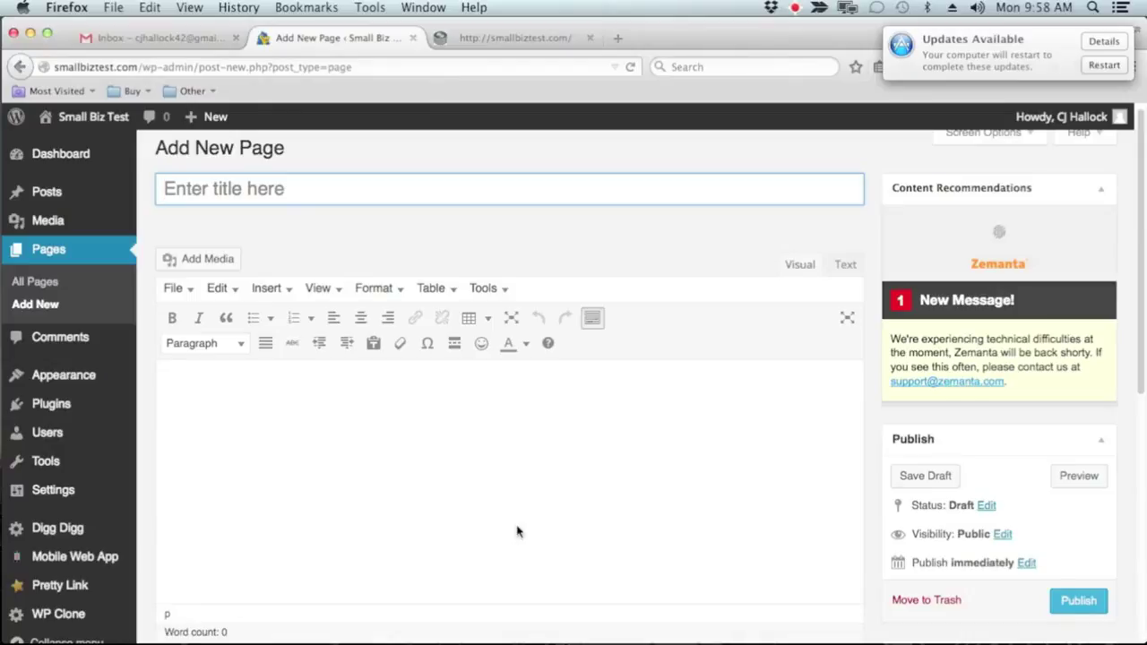
{"action": "left_click", "coordinate": [40, 283]}
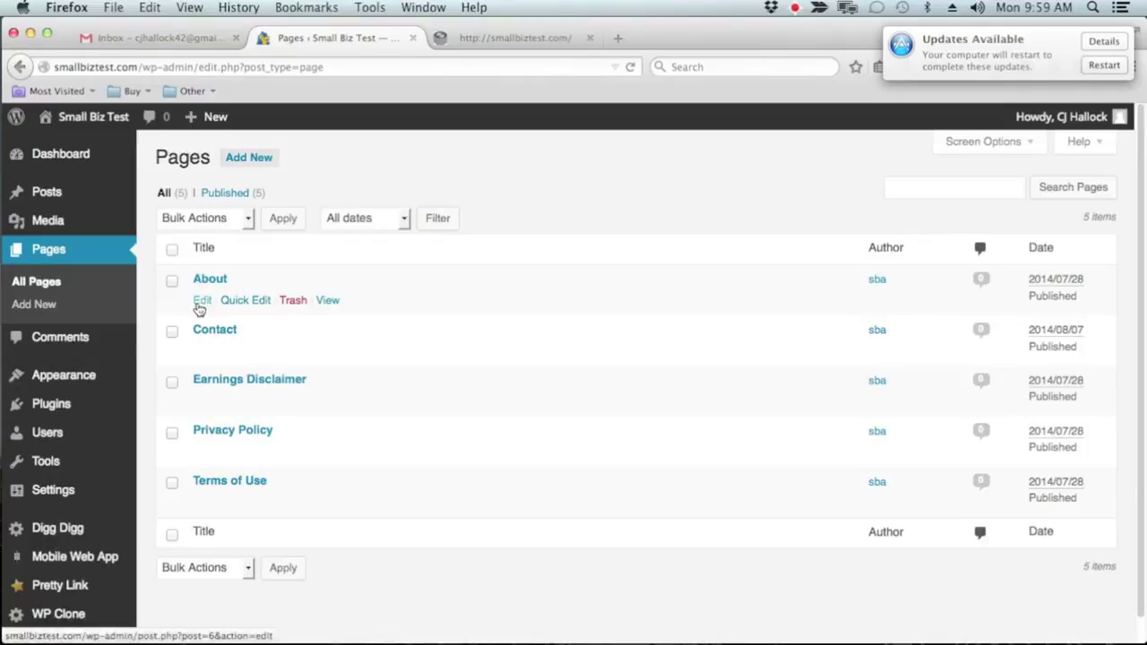
Edit the About page, adding stray text '.ljlkdujti' to it, then head for Comments
{"action": "left_click", "coordinate": [201, 301]}
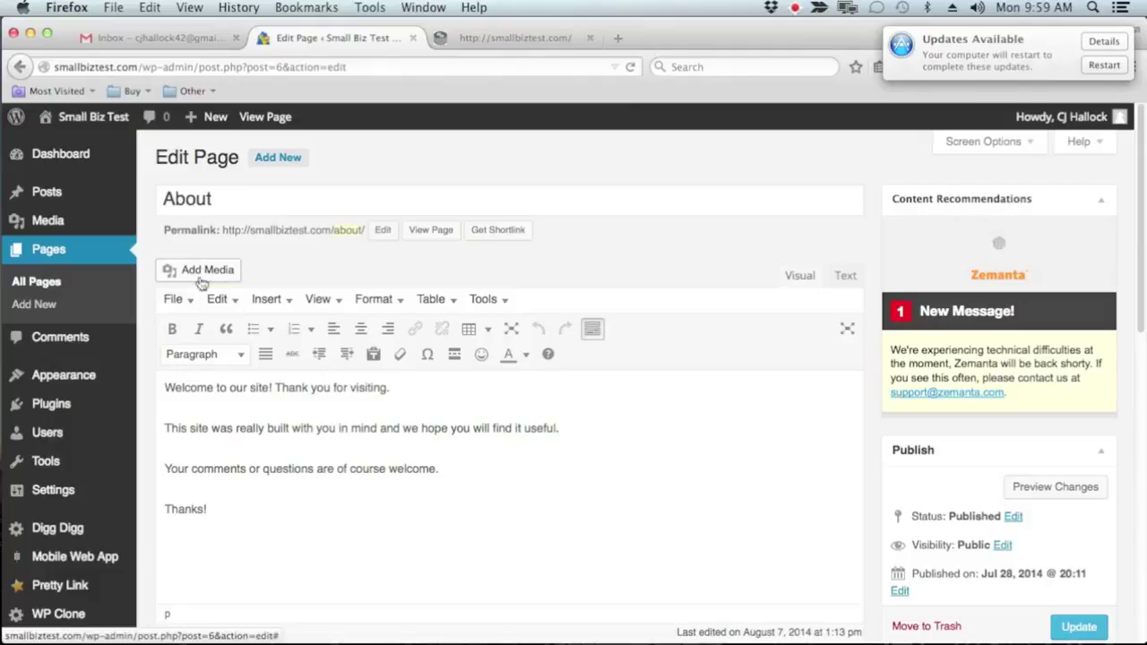
{"action": "left_click", "coordinate": [237, 469]}
{"action": "type", "text": ".ljlkdujti"}
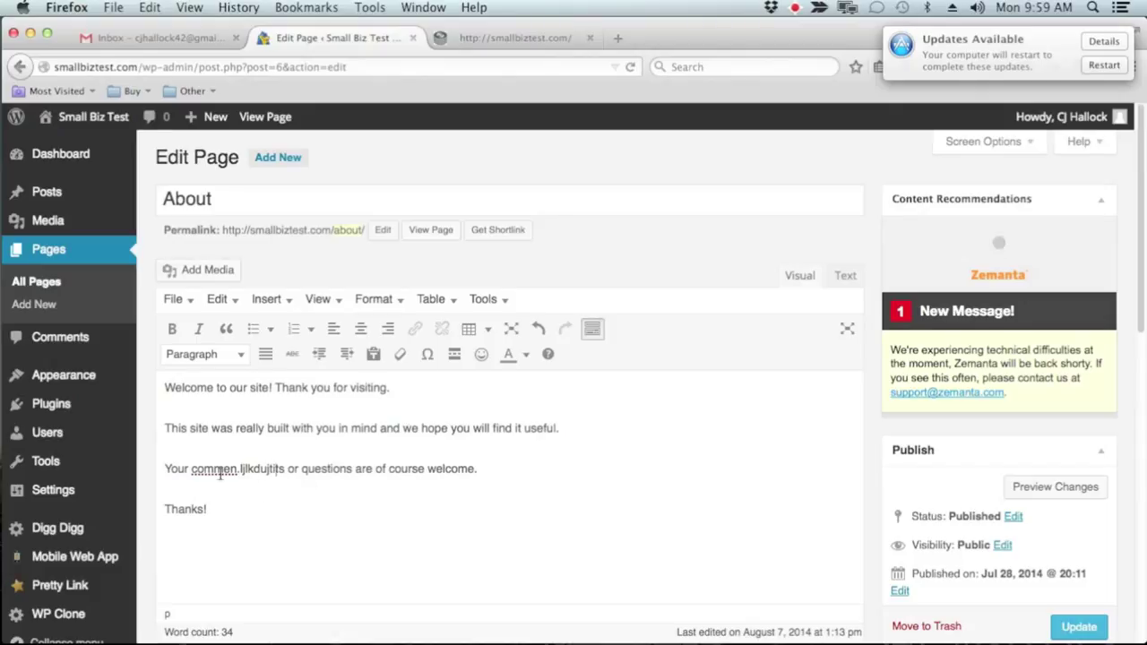
{"action": "left_click", "coordinate": [60, 337]}
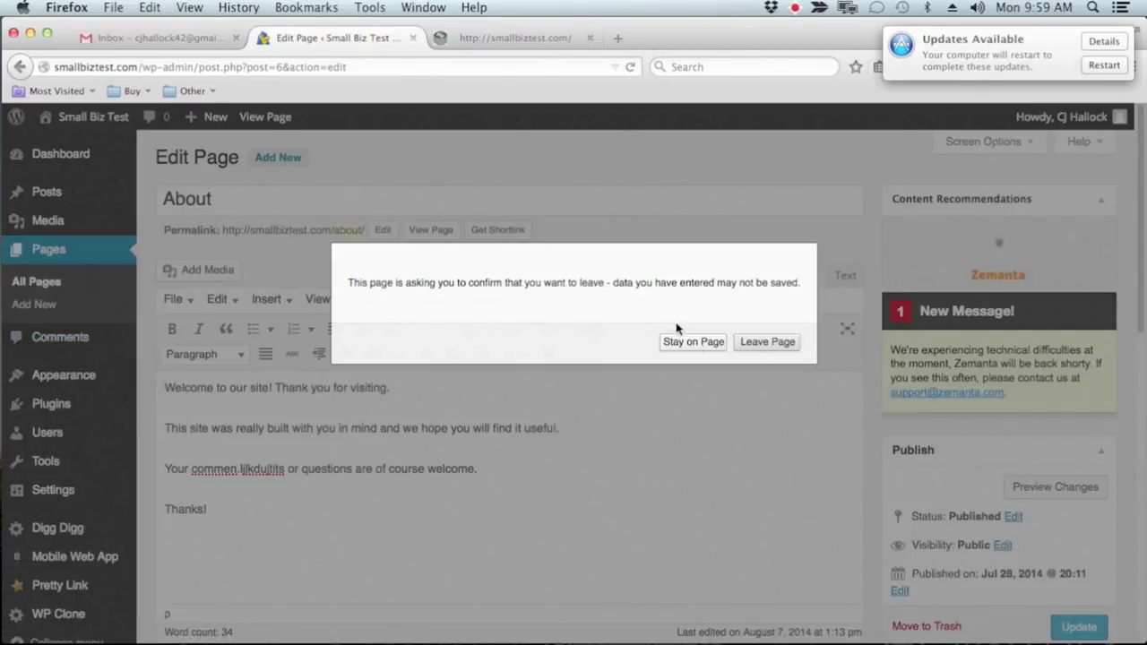
Leave the About page without saving to reach the empty Comments screen
{"action": "left_click", "coordinate": [752, 346]}
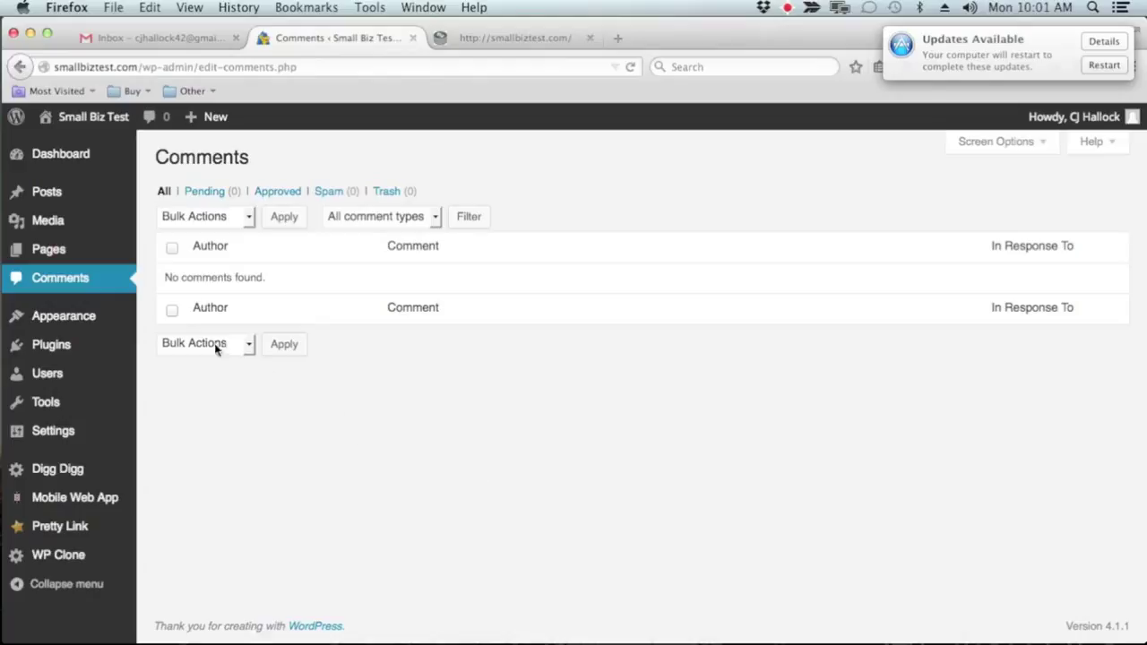
{"action": "mouse_move", "coordinate": [103, 327]}
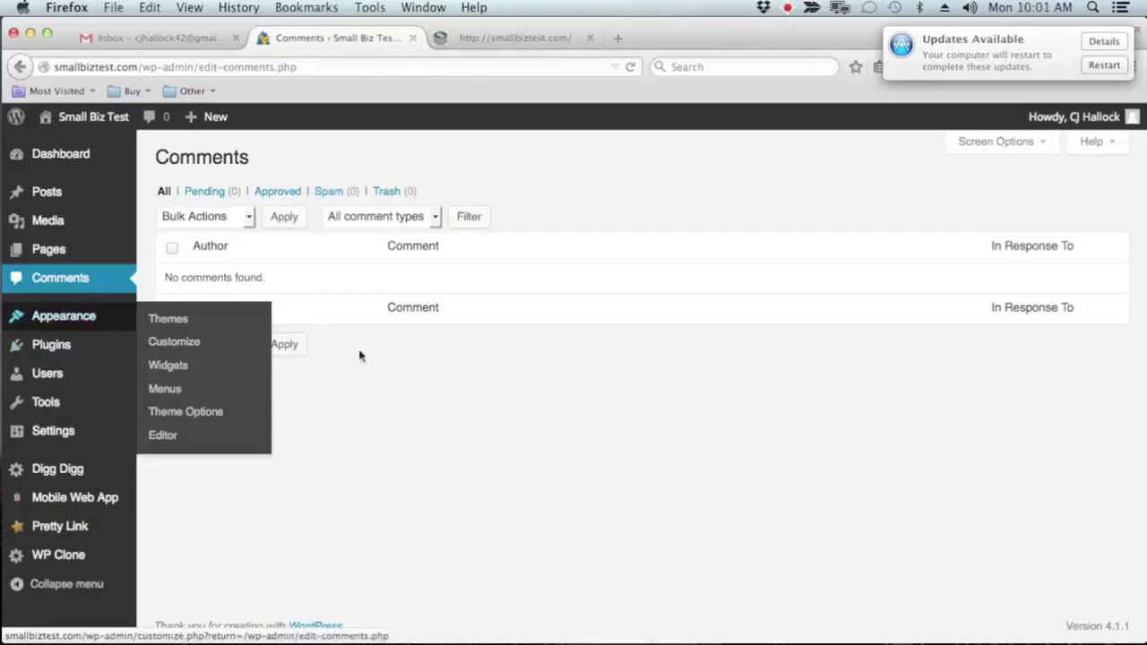
Open the One Page theme's Customizer and go to the Widgets section with its four footer areas
{"action": "left_click", "coordinate": [96, 319]}
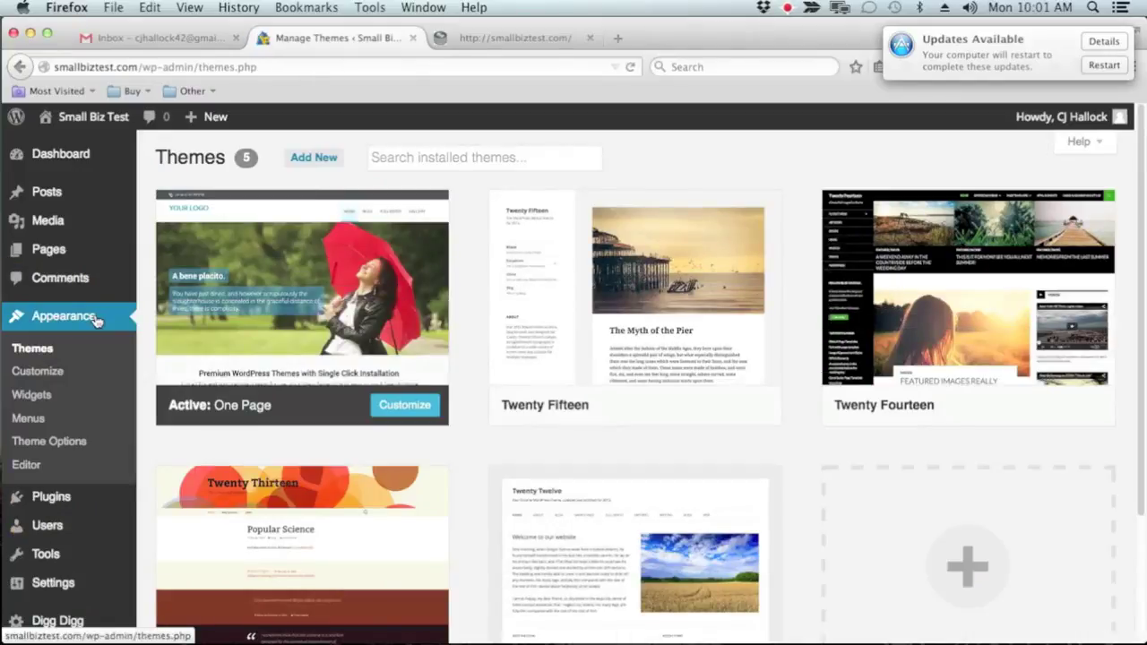
{"action": "left_click", "coordinate": [61, 373]}
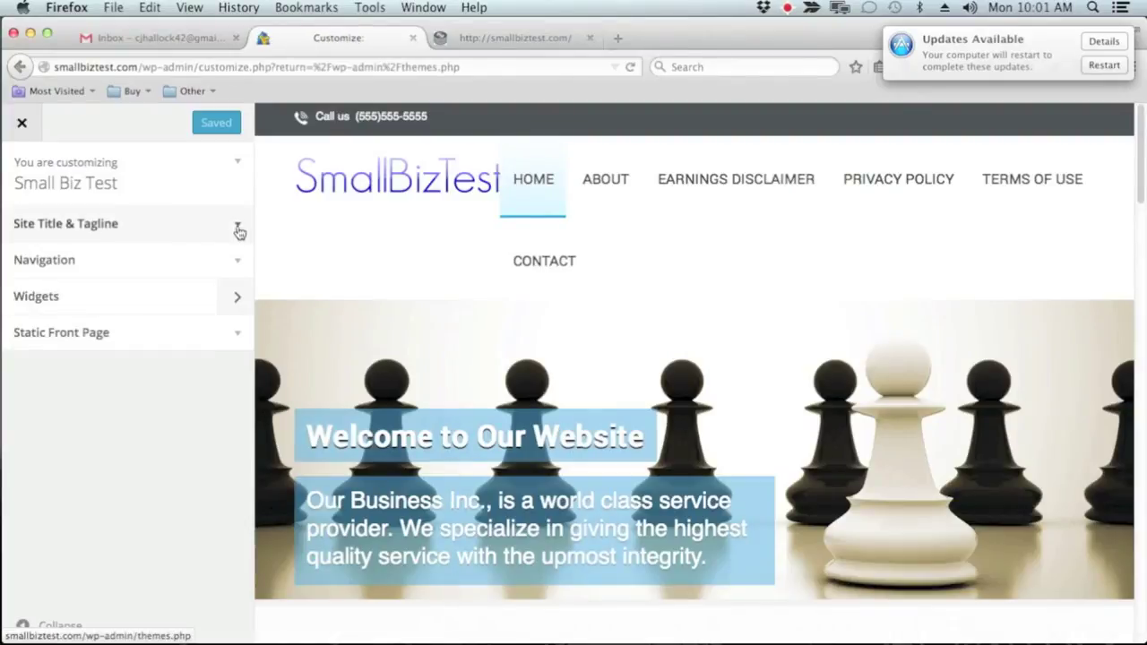
{"action": "left_click", "coordinate": [239, 232]}
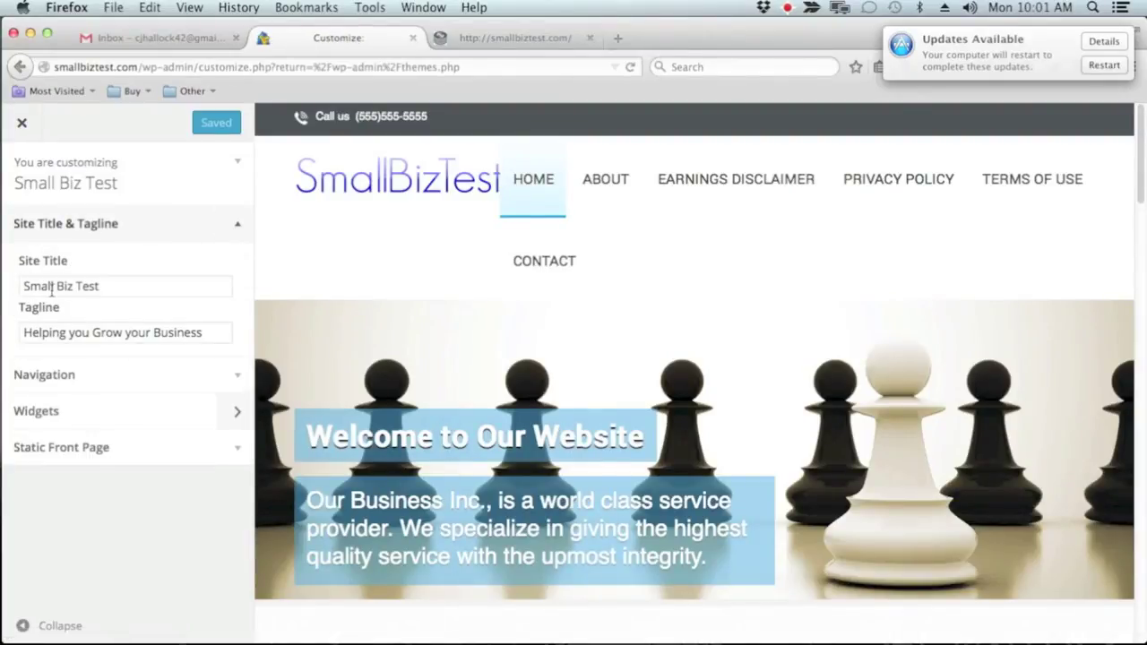
{"action": "left_click", "coordinate": [235, 376]}
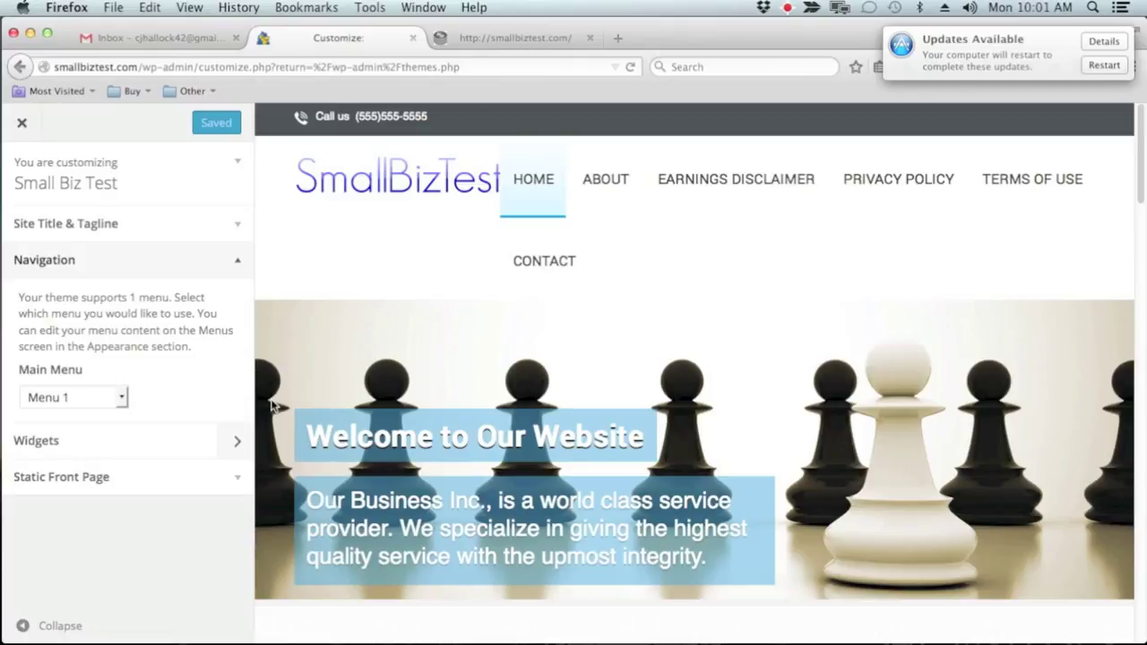
{"action": "left_click", "coordinate": [236, 441]}
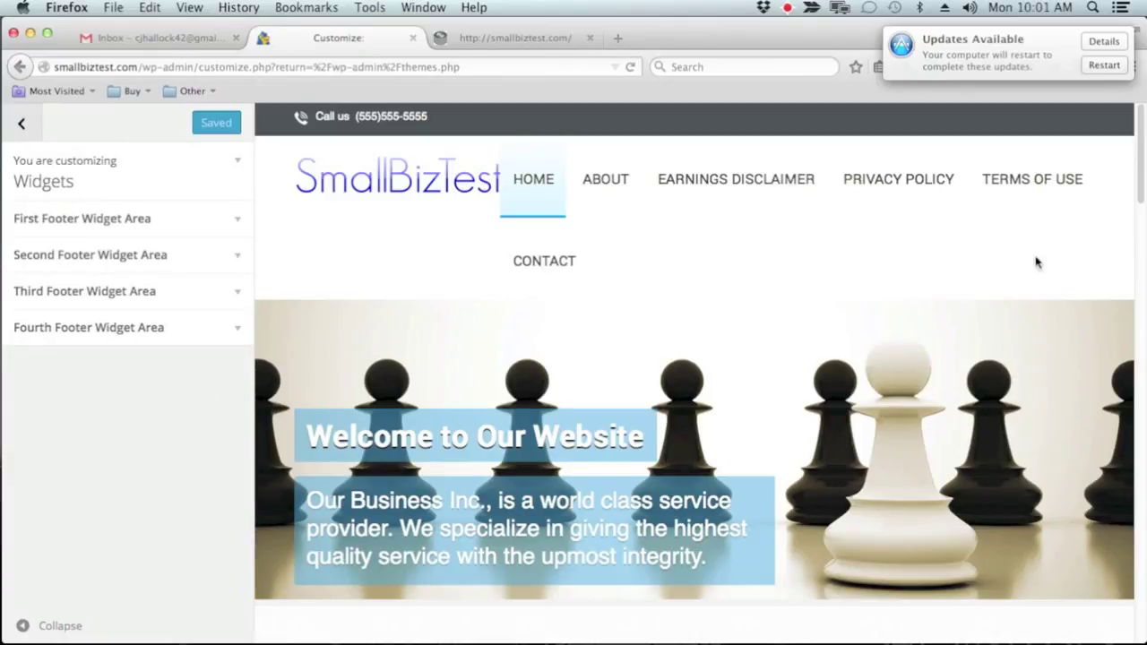
Scroll the site preview from the hero banner down to the footer's four widget columns
{"action": "scroll", "coordinate": [1046, 328], "scroll_direction": "down", "scroll_amount": 1}
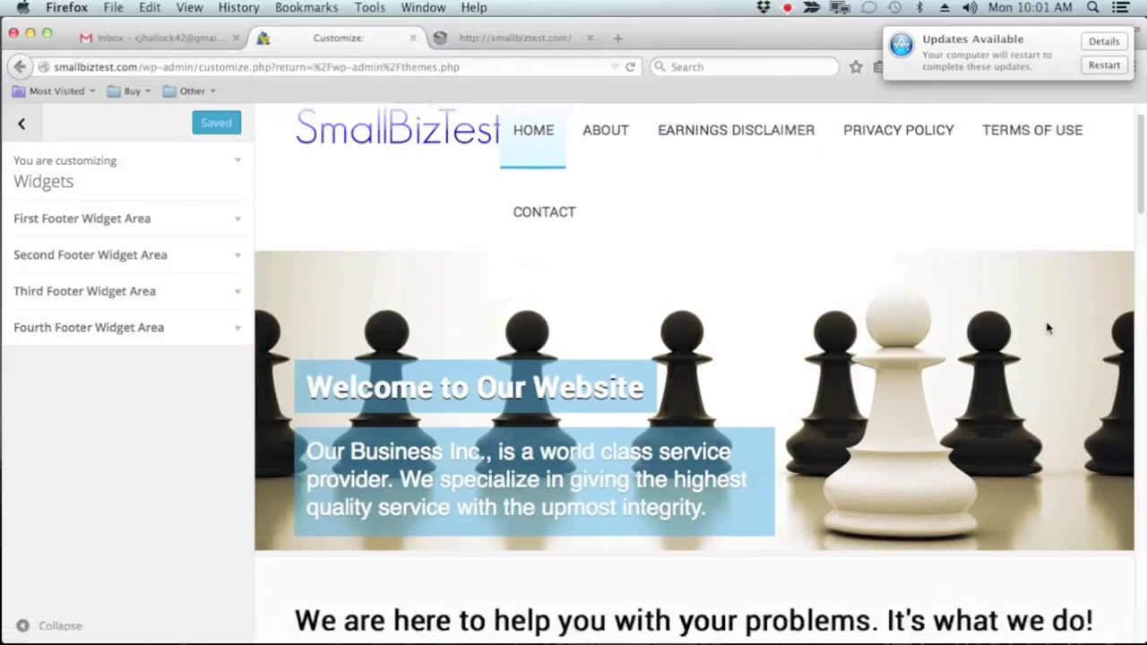
{"action": "scroll", "coordinate": [1046, 328], "scroll_direction": "down", "scroll_amount": 15}
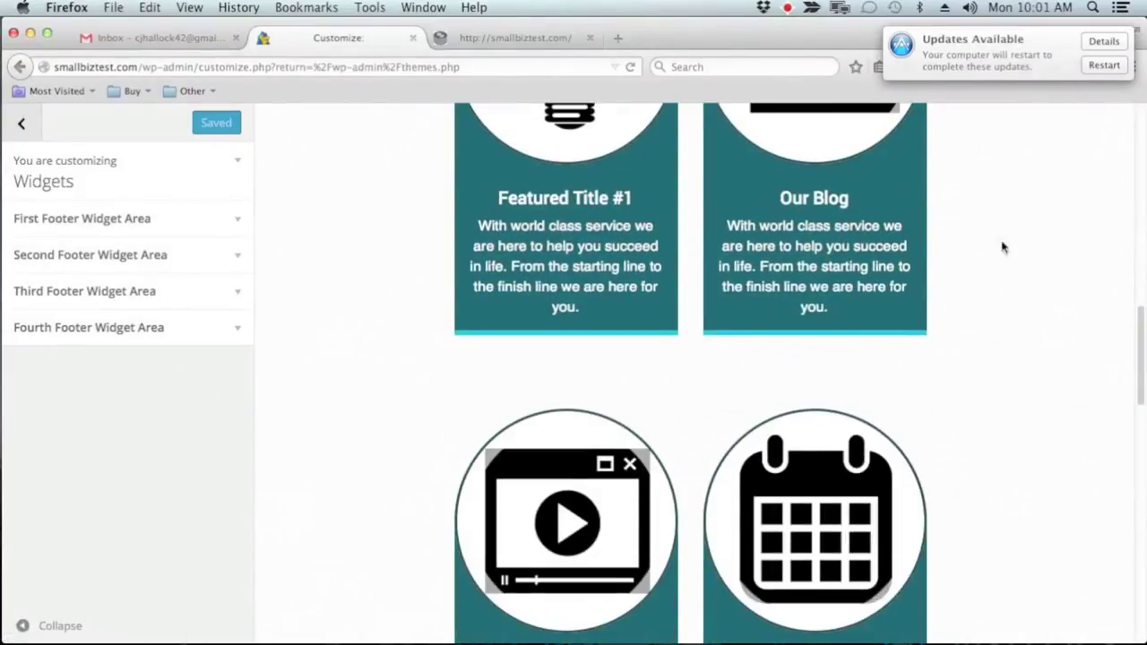
{"action": "scroll", "coordinate": [914, 409], "scroll_direction": "up", "scroll_amount": 6}
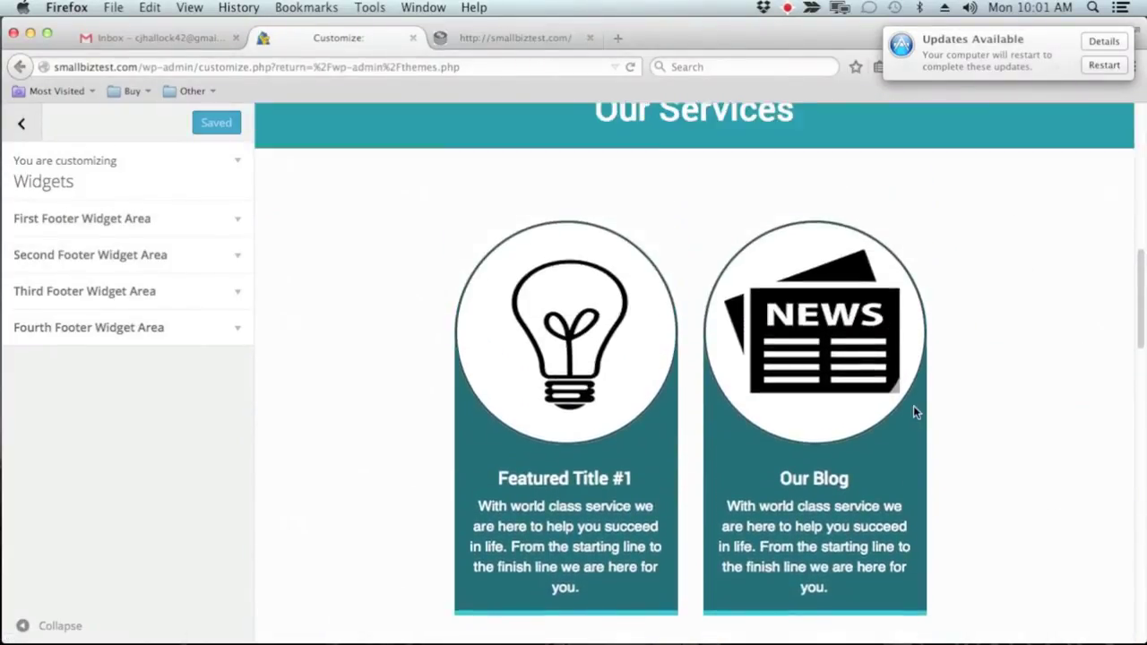
{"action": "scroll", "coordinate": [913, 410], "scroll_direction": "up", "scroll_amount": 14}
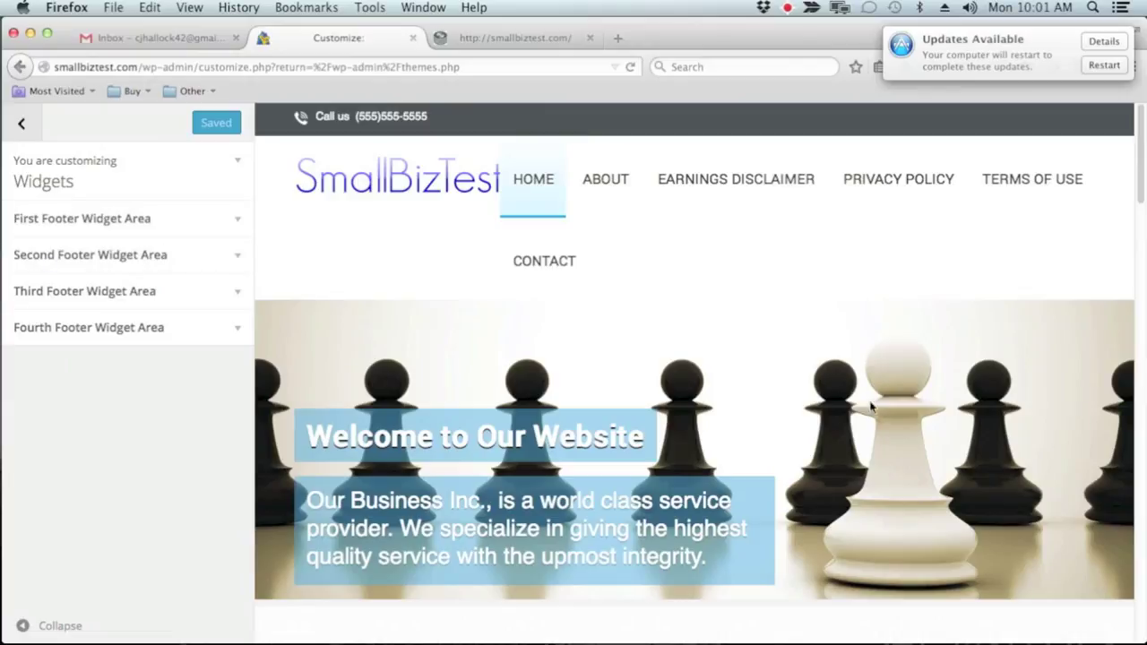
{"action": "scroll", "coordinate": [868, 427], "scroll_direction": "down", "scroll_amount": 10}
{"action": "scroll", "coordinate": [867, 426], "scroll_direction": "down", "scroll_amount": 15}
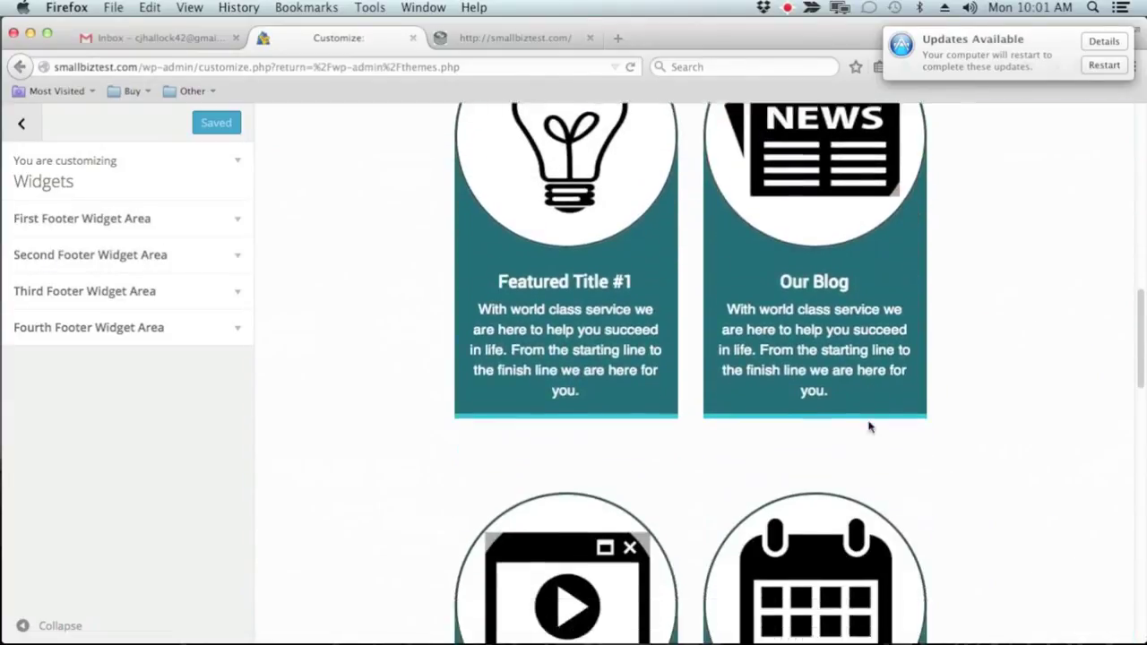
{"action": "scroll", "coordinate": [867, 427], "scroll_direction": "down", "scroll_amount": 5}
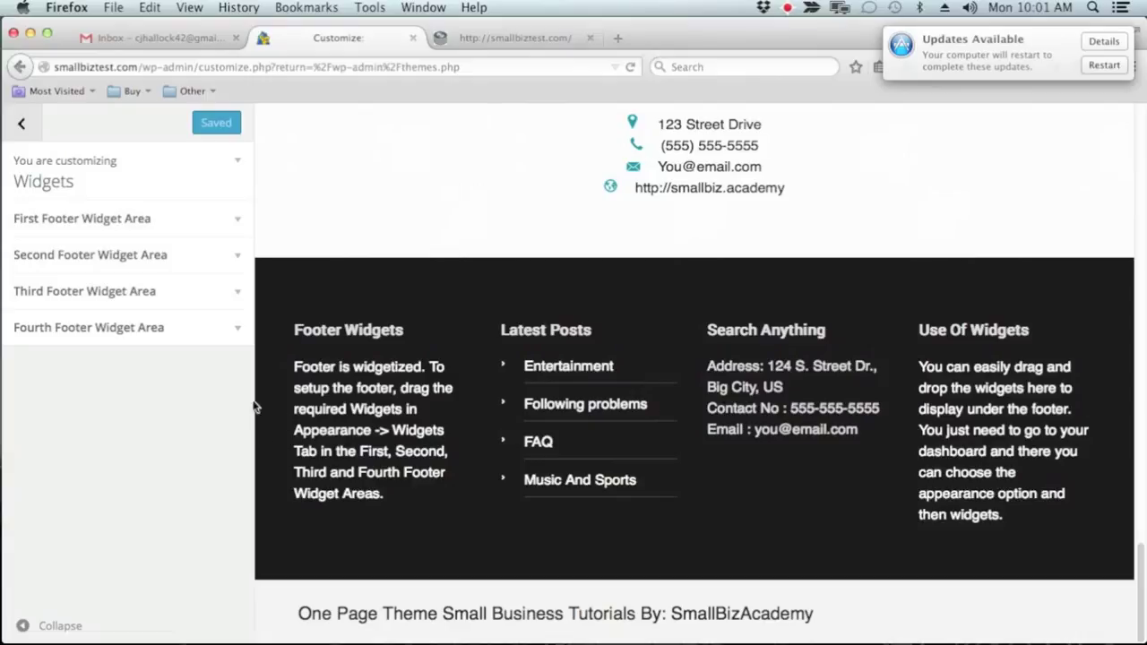
Add a trial RSS widget to the First Footer Widget Area, delete it, and list widgets again
{"action": "left_click", "coordinate": [239, 223]}
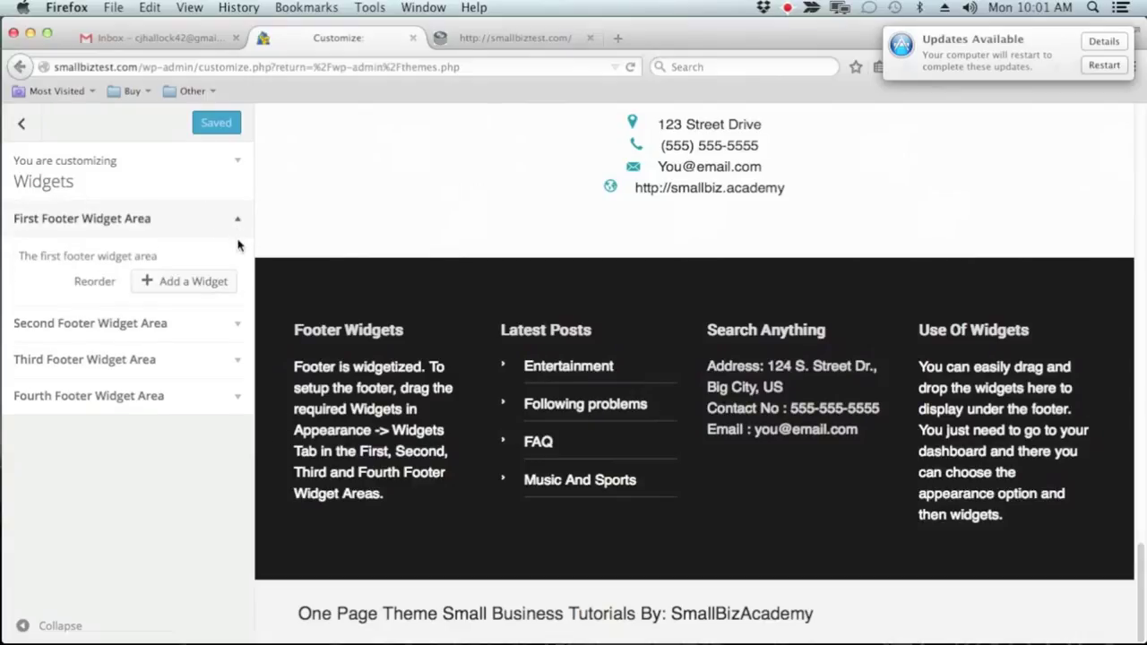
{"action": "left_click", "coordinate": [167, 288]}
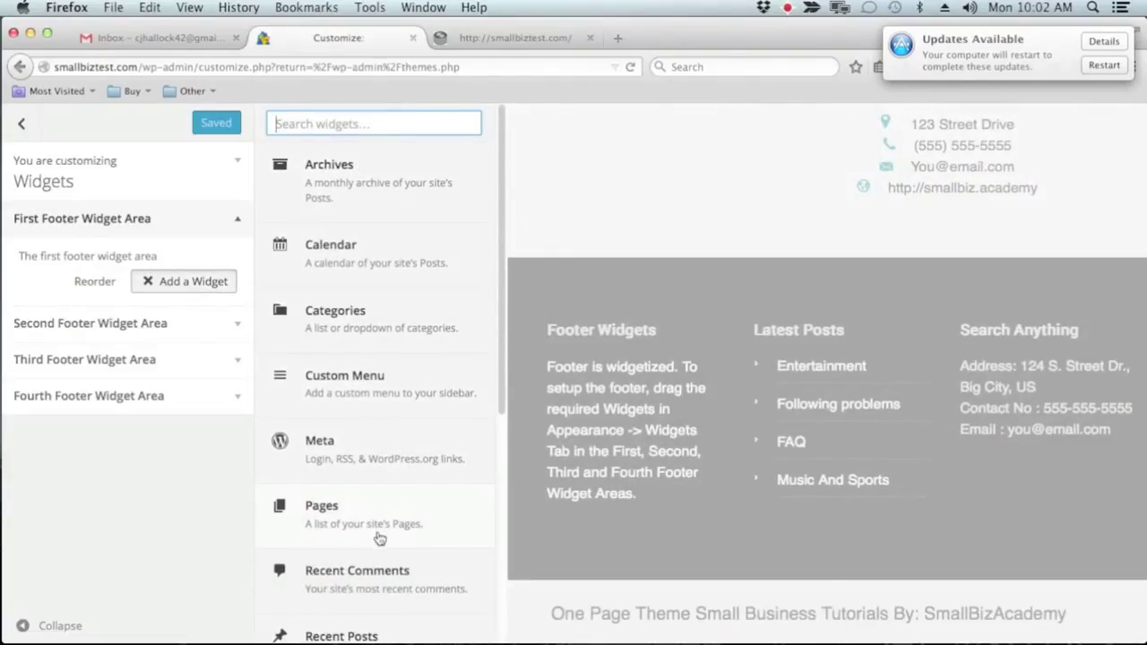
{"action": "scroll", "coordinate": [380, 538], "scroll_direction": "down", "scroll_amount": 3}
{"action": "scroll", "coordinate": [374, 401], "scroll_direction": "down", "scroll_amount": 4}
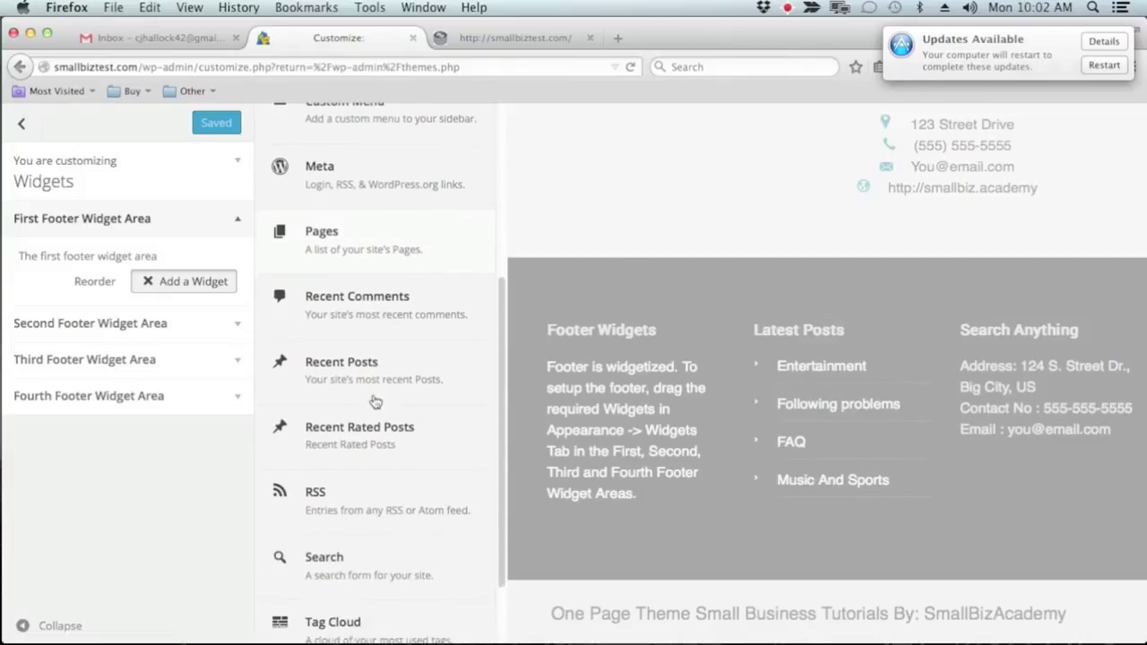
{"action": "scroll", "coordinate": [394, 385], "scroll_direction": "down", "scroll_amount": 2}
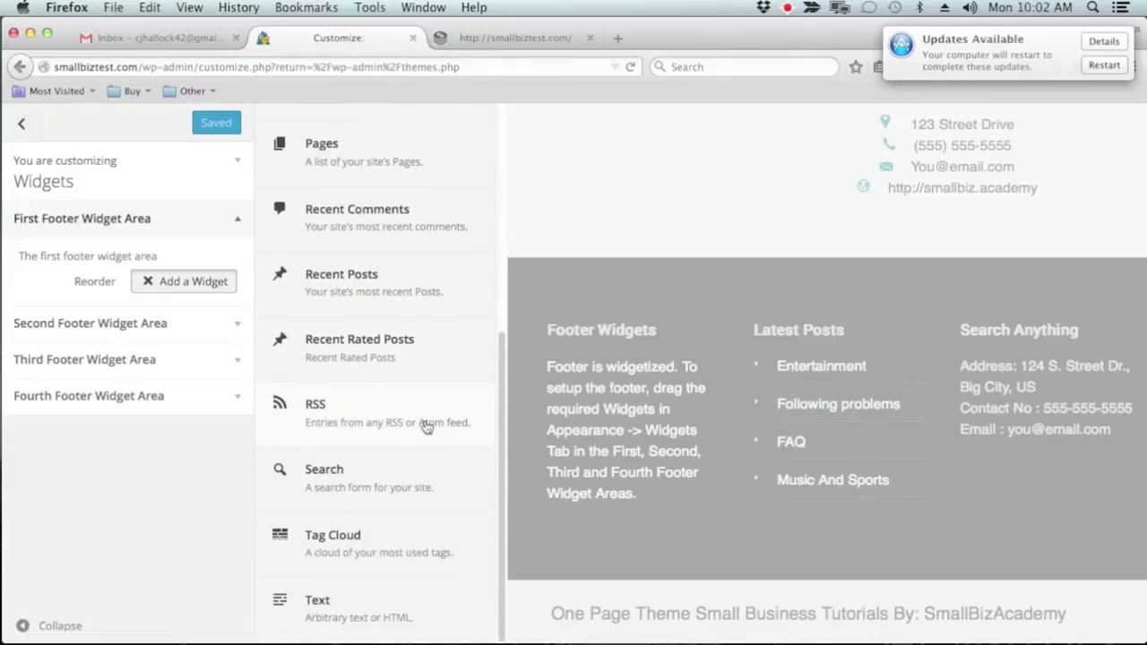
{"action": "left_click", "coordinate": [375, 426]}
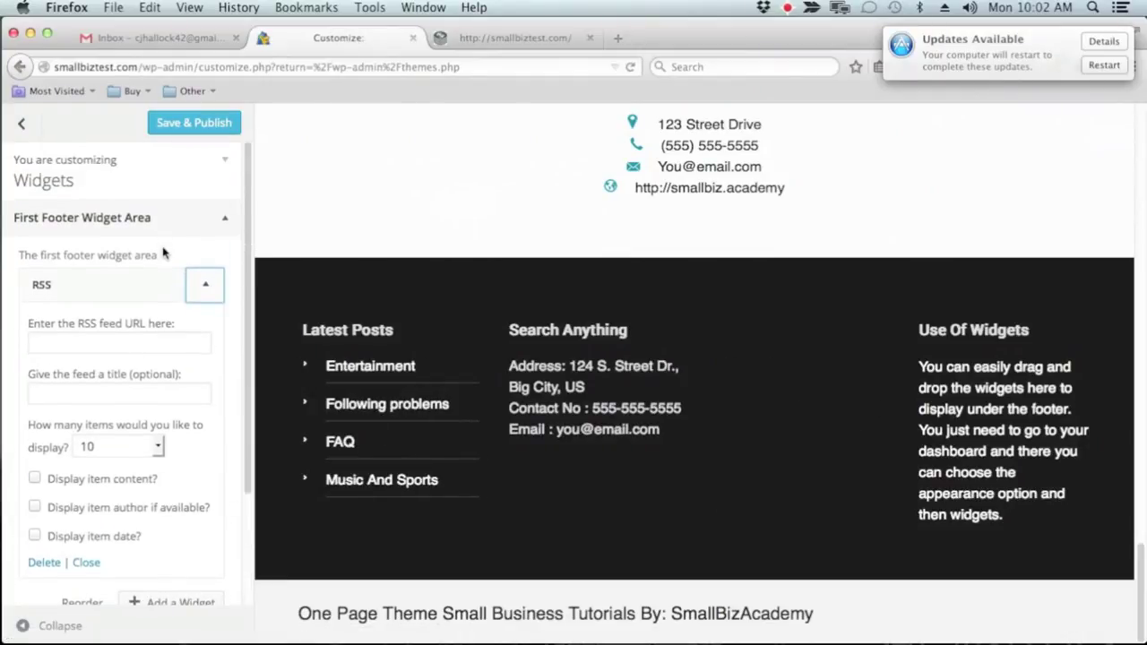
{"action": "left_click", "coordinate": [45, 472]}
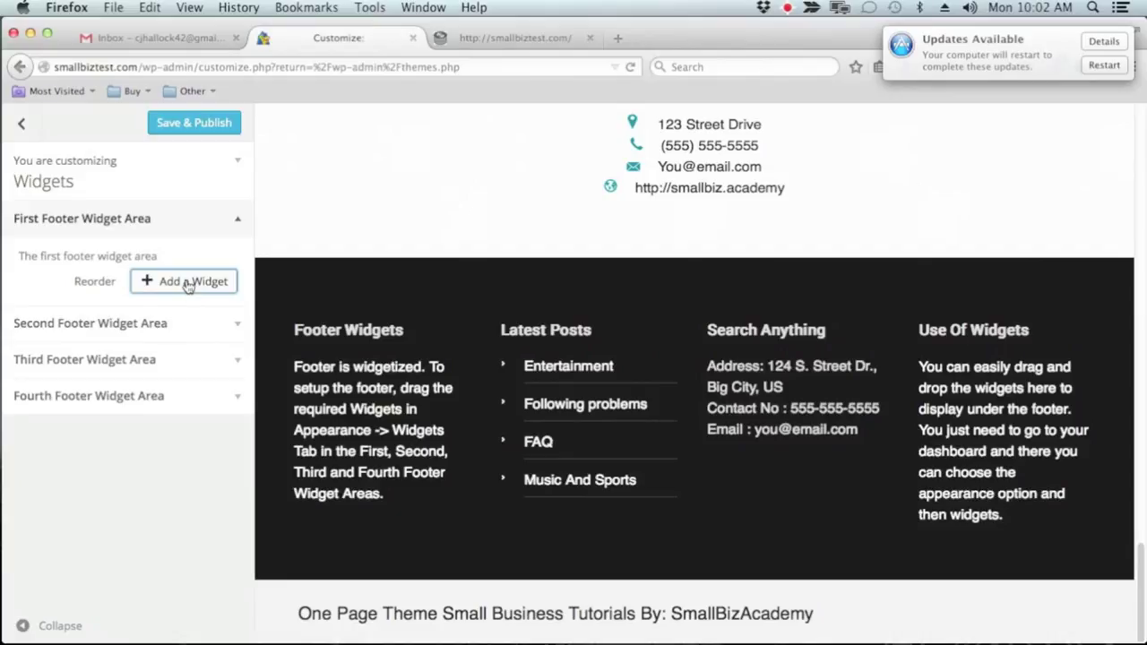
{"action": "left_click", "coordinate": [188, 281]}
{"action": "scroll", "coordinate": [426, 393], "scroll_direction": "down", "scroll_amount": 3}
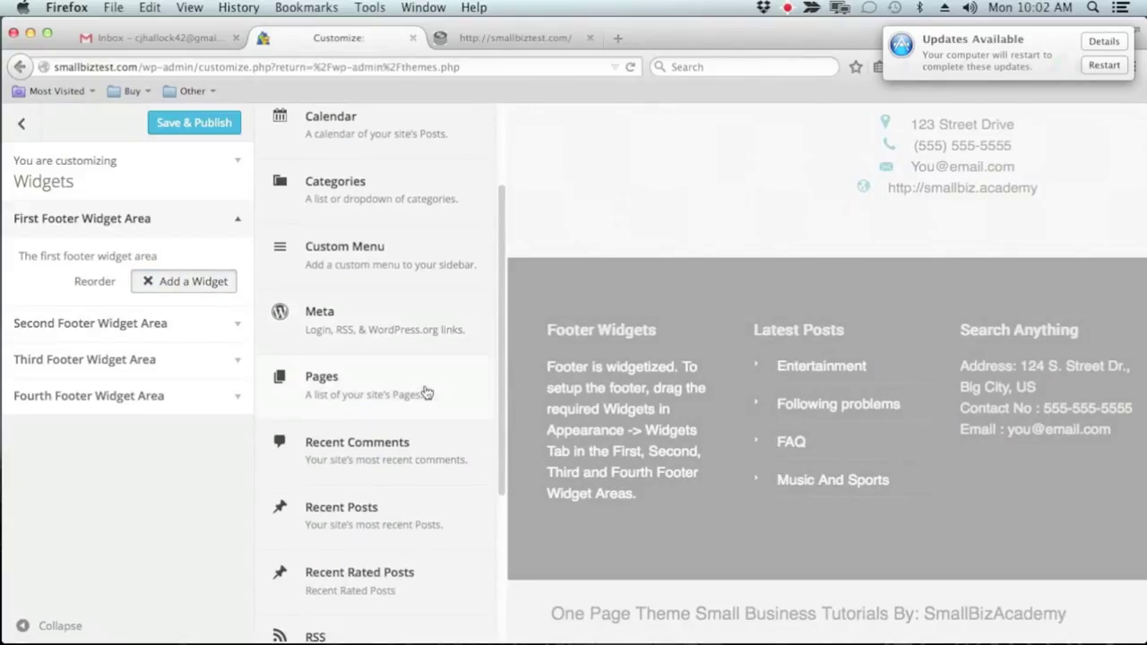
Add a Meta widget to the Fourth Footer Widget Area and collapse its settings
{"action": "left_click", "coordinate": [242, 396]}
{"action": "left_click", "coordinate": [170, 394]}
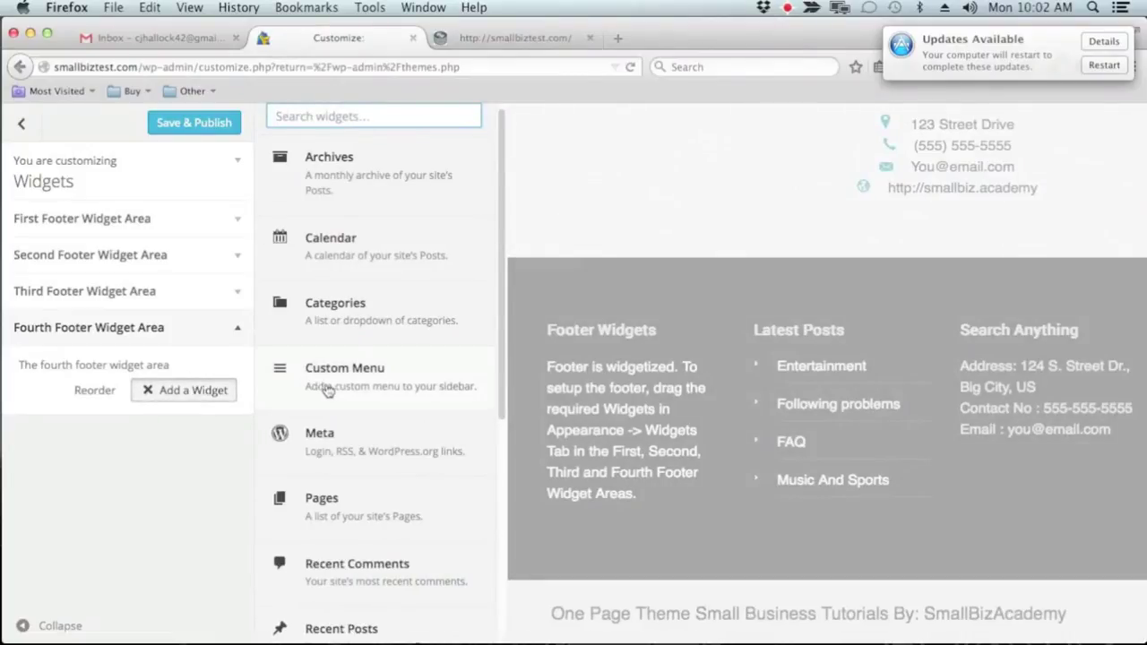
{"action": "scroll", "coordinate": [328, 388], "scroll_direction": "down", "scroll_amount": 3}
{"action": "left_click", "coordinate": [354, 277]}
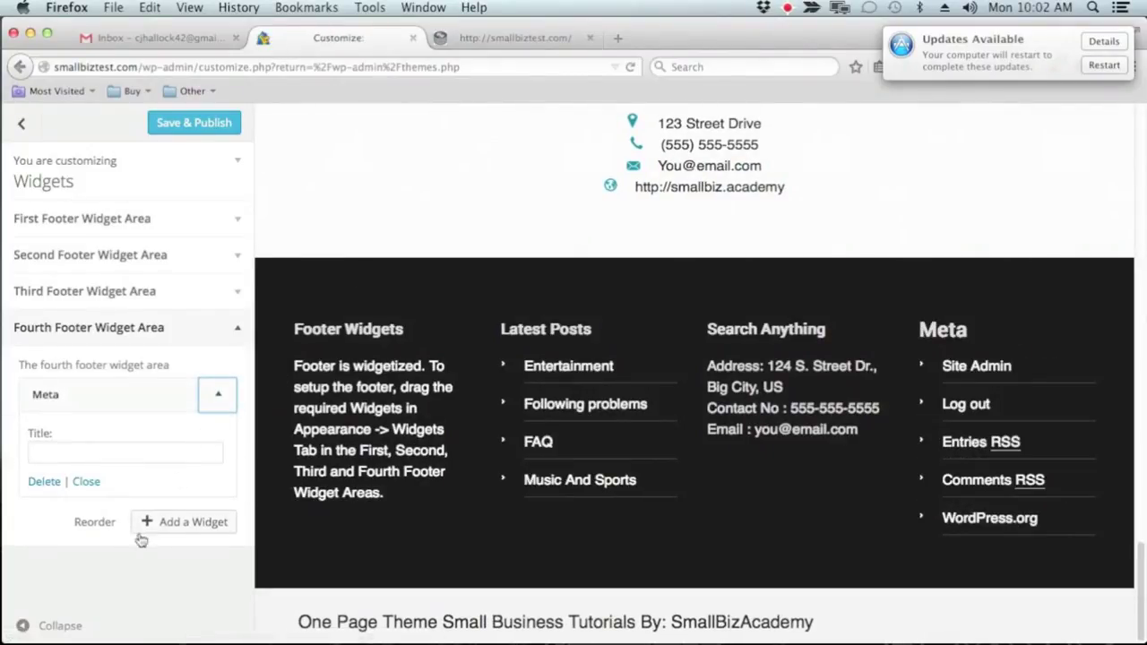
{"action": "left_click", "coordinate": [215, 409]}
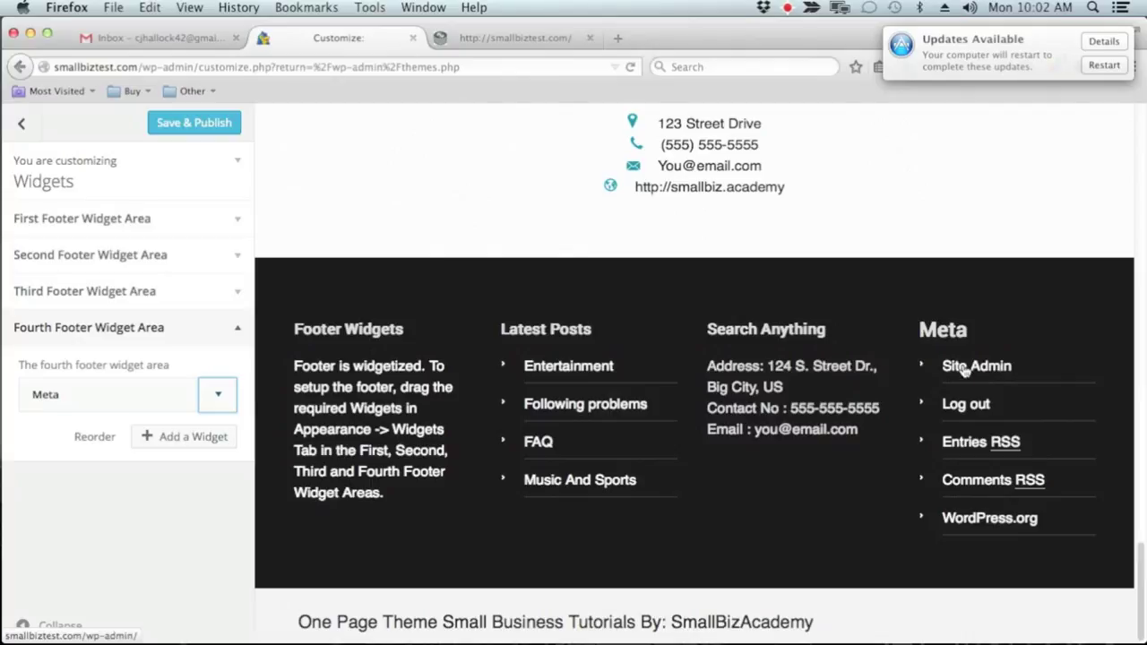
{"action": "left_click", "coordinate": [230, 328]}
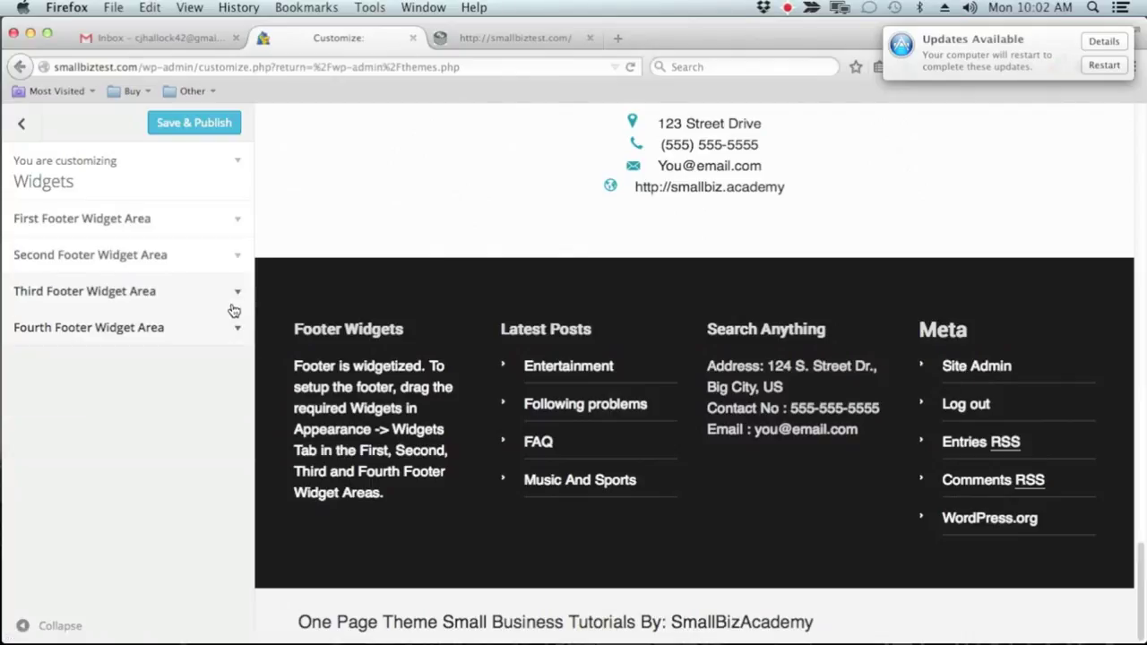
Browse widgets for the Third Footer Widget Area, then Save & Publish the footer changes
{"action": "left_click", "coordinate": [235, 301]}
{"action": "left_click", "coordinate": [218, 352]}
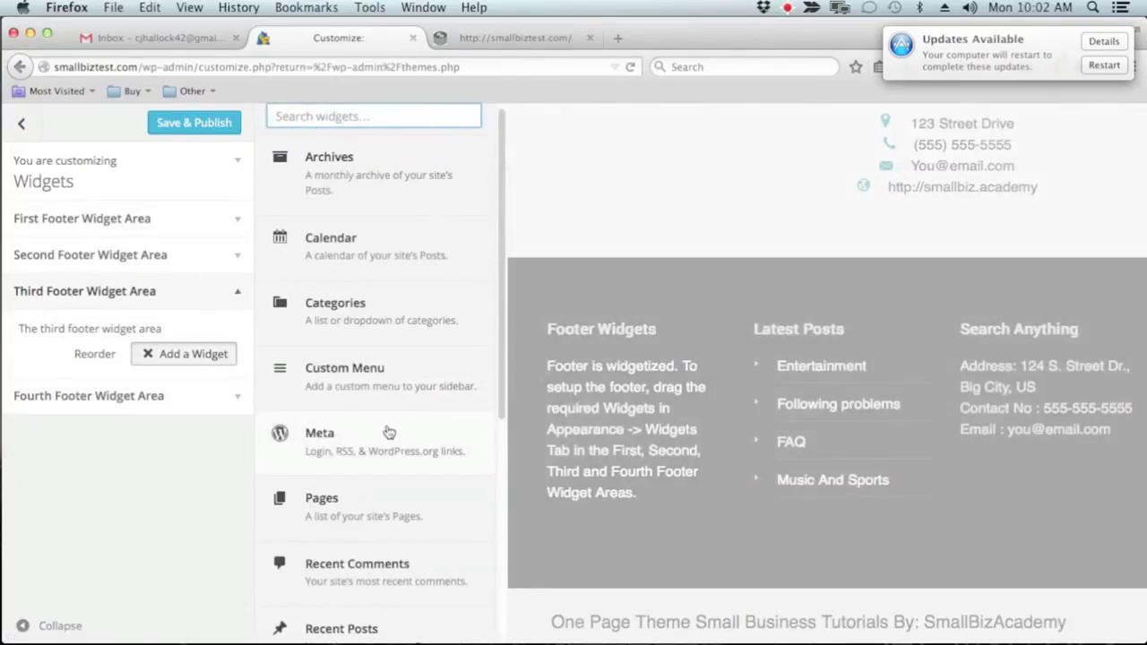
{"action": "scroll", "coordinate": [390, 432], "scroll_direction": "down", "scroll_amount": 3}
{"action": "scroll", "coordinate": [390, 431], "scroll_direction": "down", "scroll_amount": 5}
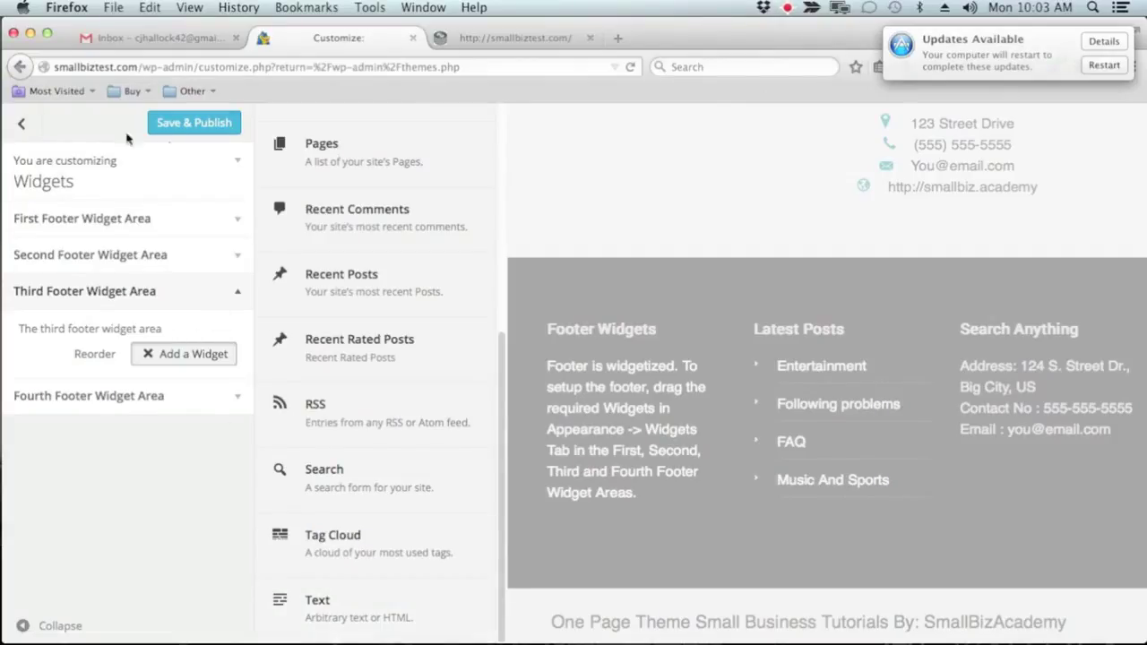
{"action": "left_click", "coordinate": [205, 121]}
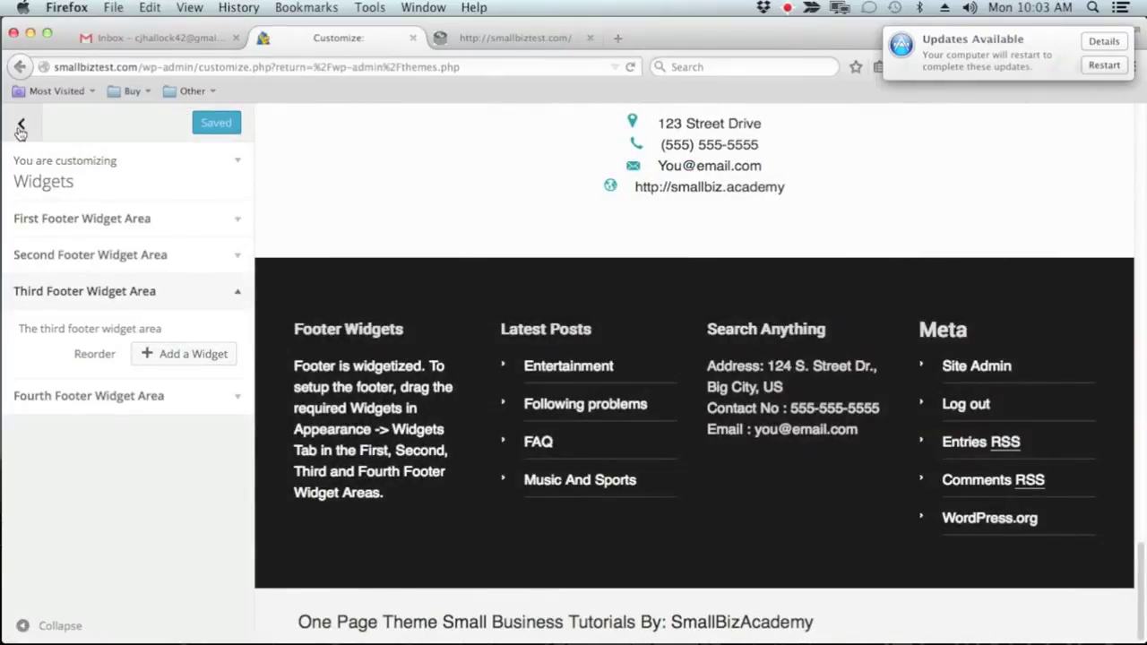
Return to the main Customizer sections and confirm Static Front Page is set to 'Your latest posts'
{"action": "left_click", "coordinate": [20, 128]}
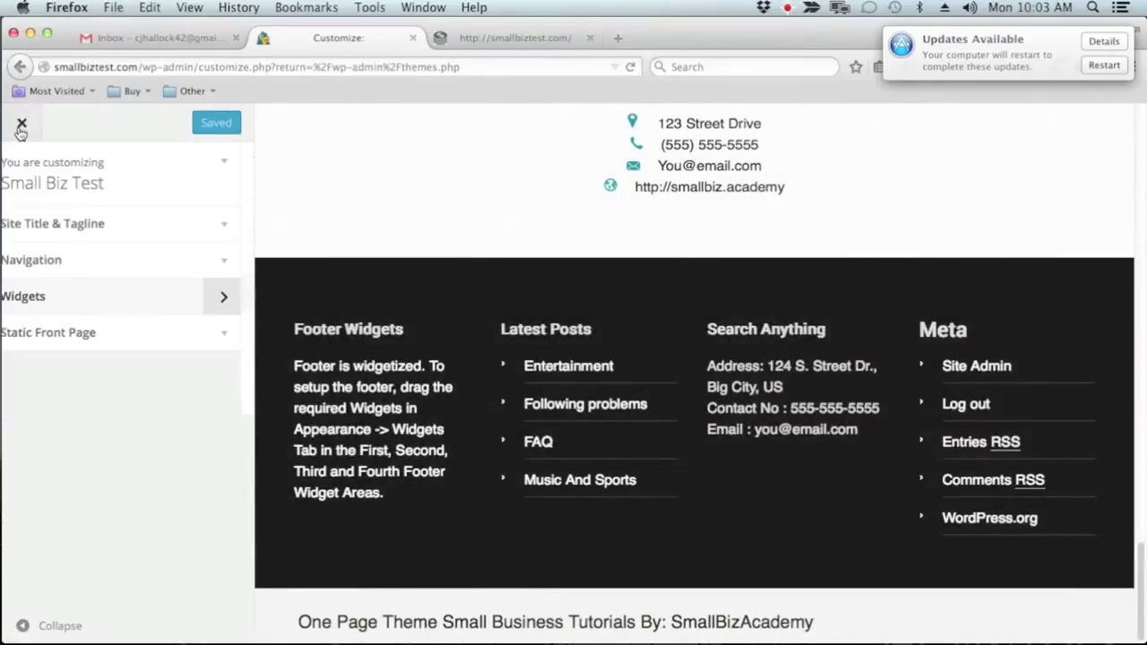
{"action": "left_click", "coordinate": [191, 345]}
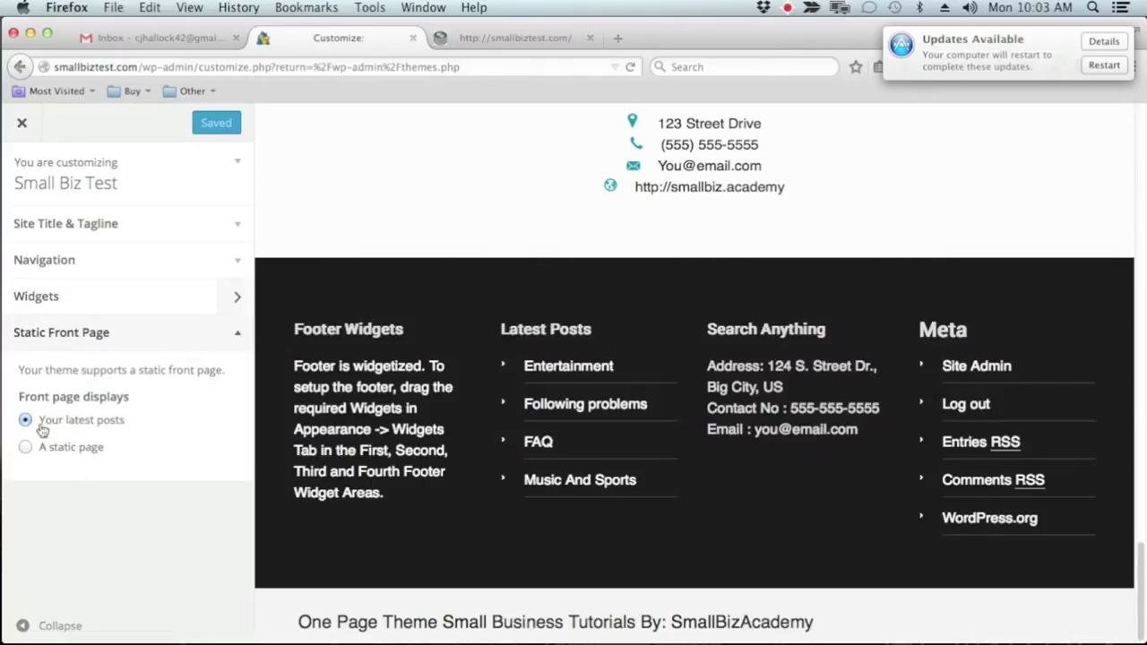
{"action": "scroll", "coordinate": [715, 385], "scroll_direction": "up", "scroll_amount": 10}
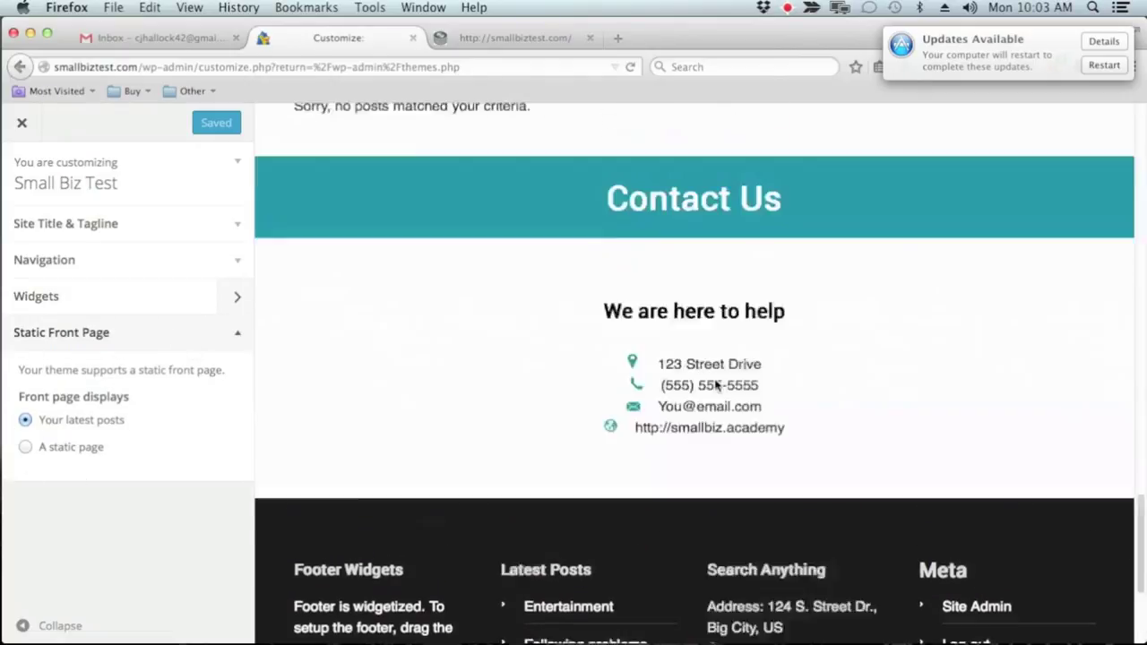
{"action": "scroll", "coordinate": [714, 385], "scroll_direction": "up", "scroll_amount": 3}
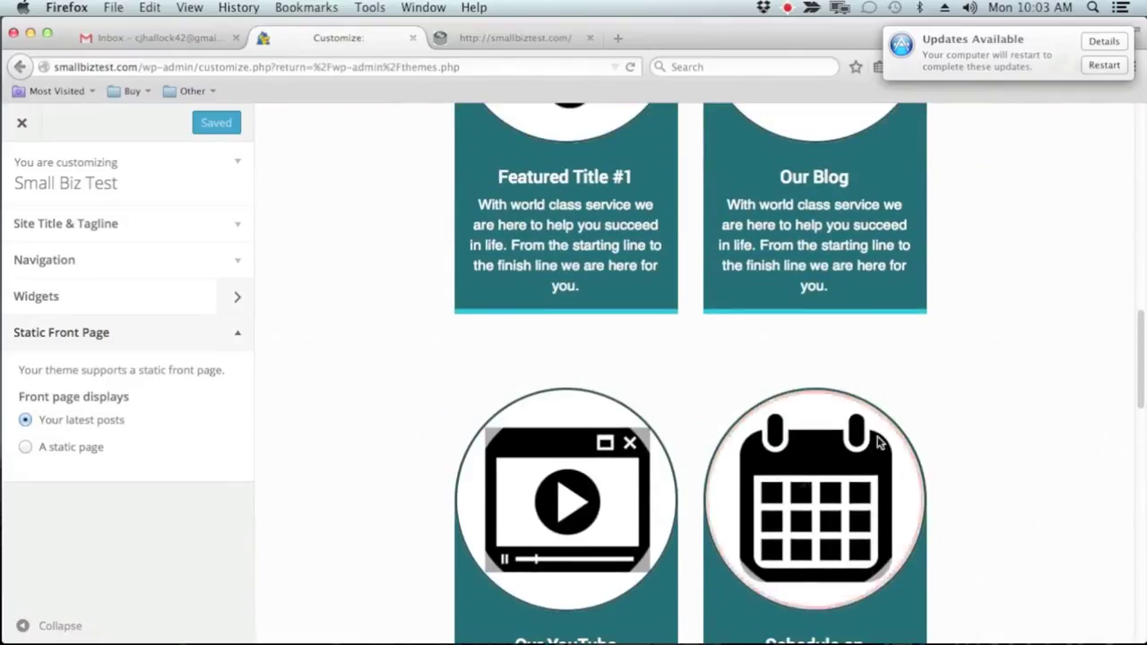
{"action": "scroll", "coordinate": [893, 439], "scroll_direction": "up", "scroll_amount": 6}
{"action": "scroll", "coordinate": [1014, 427], "scroll_direction": "up", "scroll_amount": 8}
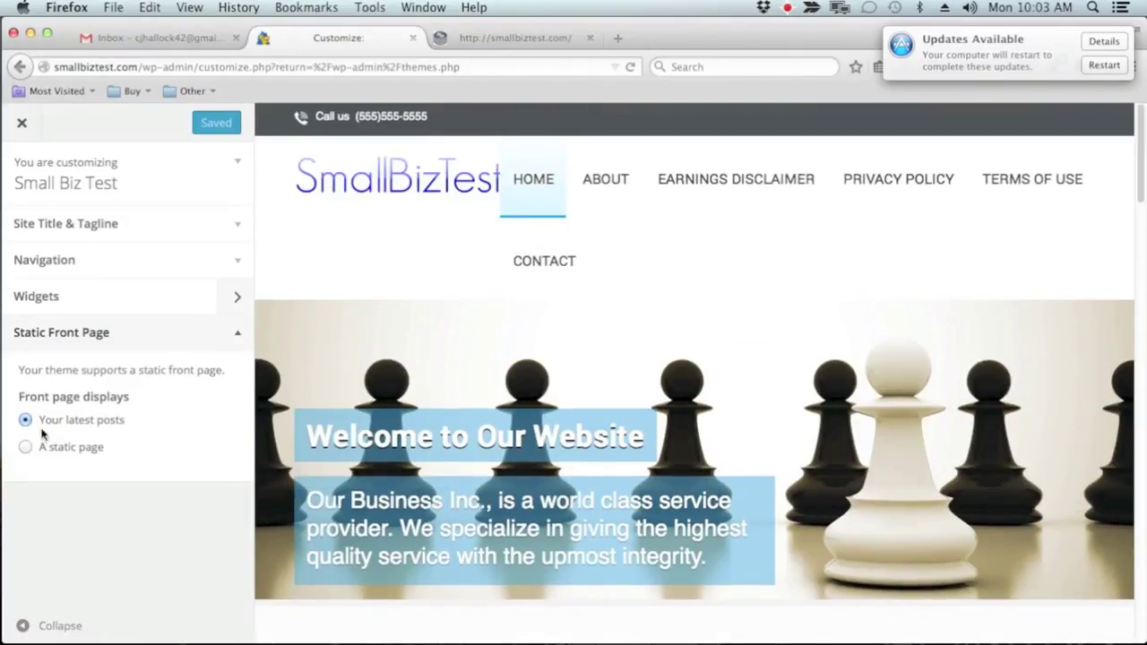
{"action": "left_click", "coordinate": [237, 333]}
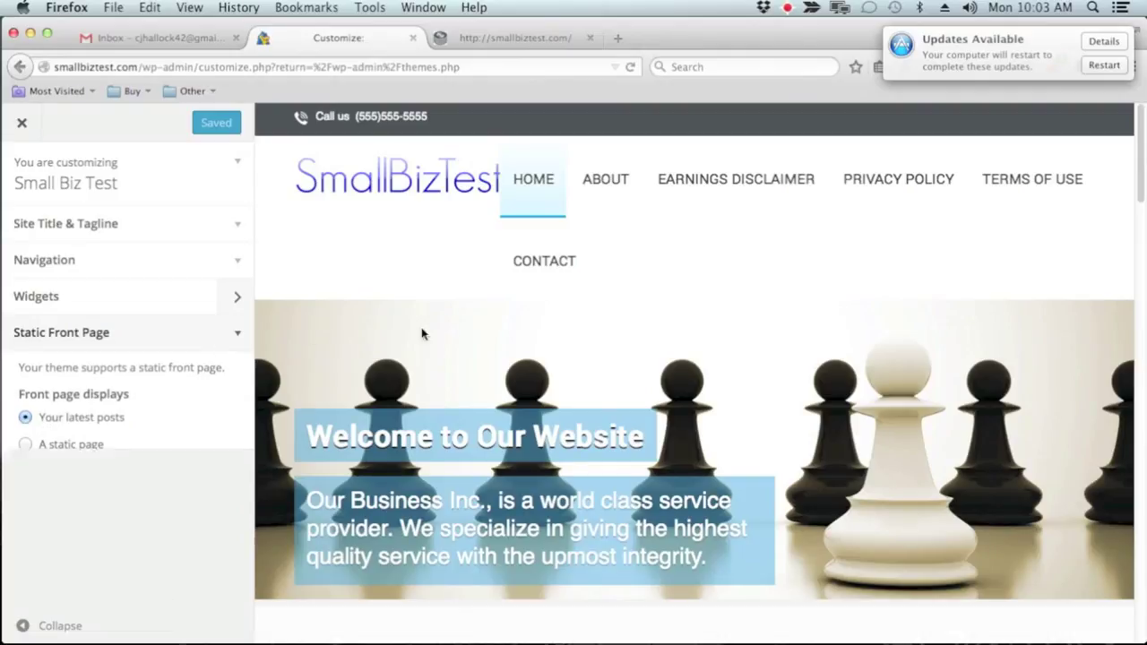
{"action": "scroll", "coordinate": [870, 484], "scroll_direction": "down", "scroll_amount": 8}
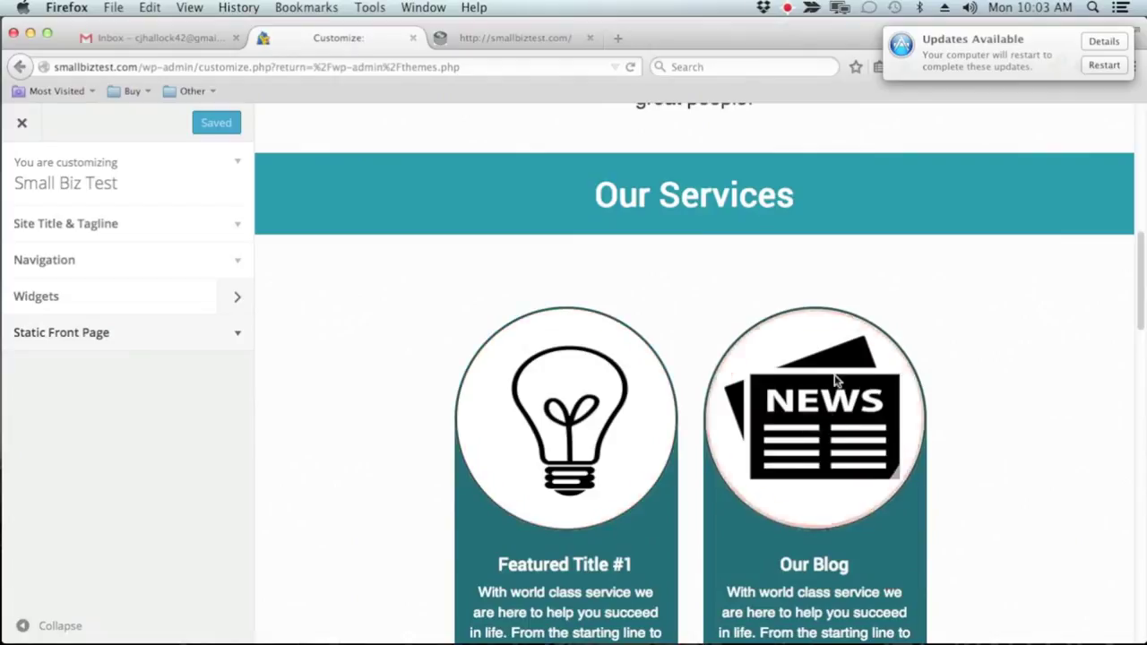
{"action": "scroll", "coordinate": [831, 391], "scroll_direction": "up", "scroll_amount": 3}
{"action": "scroll", "coordinate": [831, 394], "scroll_direction": "up", "scroll_amount": 10}
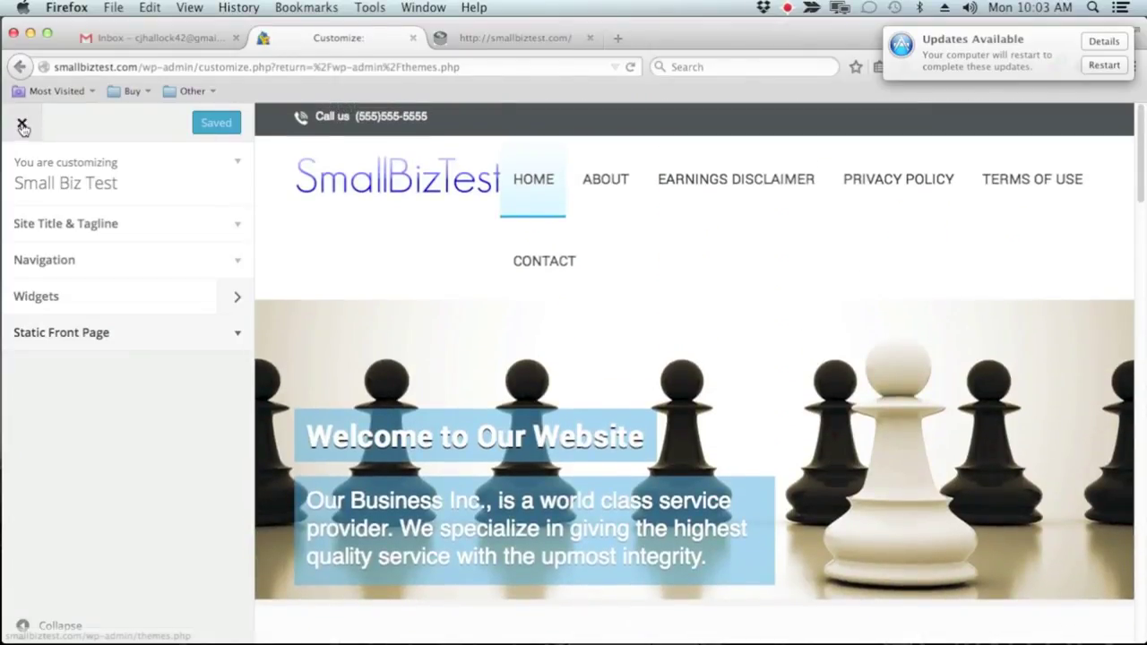
Close the Customizer and go to the Appearance > Widgets admin page
{"action": "left_click", "coordinate": [23, 123]}
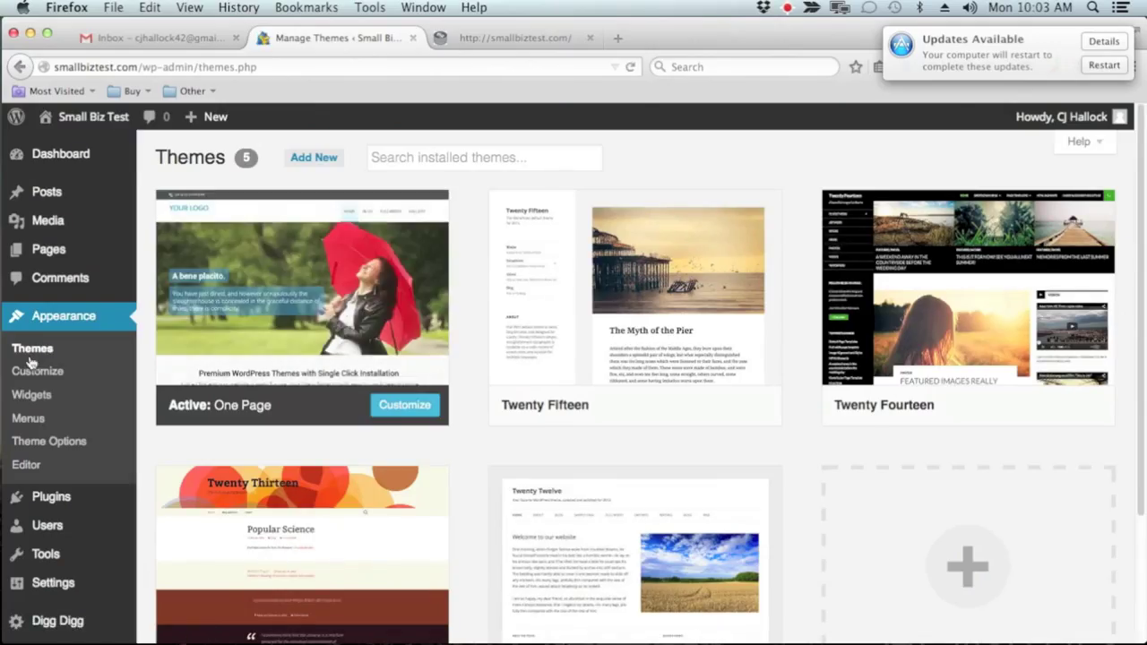
{"action": "left_click", "coordinate": [38, 398]}
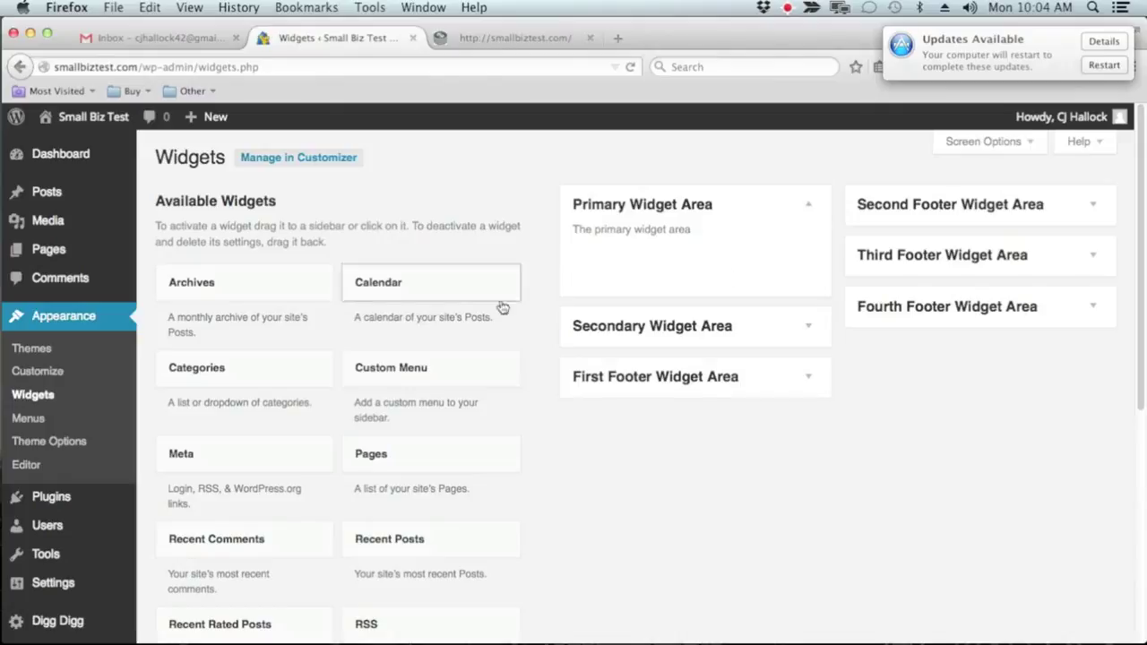
Open the Menus editor and view the live site's current menu in a new tab
{"action": "left_click", "coordinate": [28, 420]}
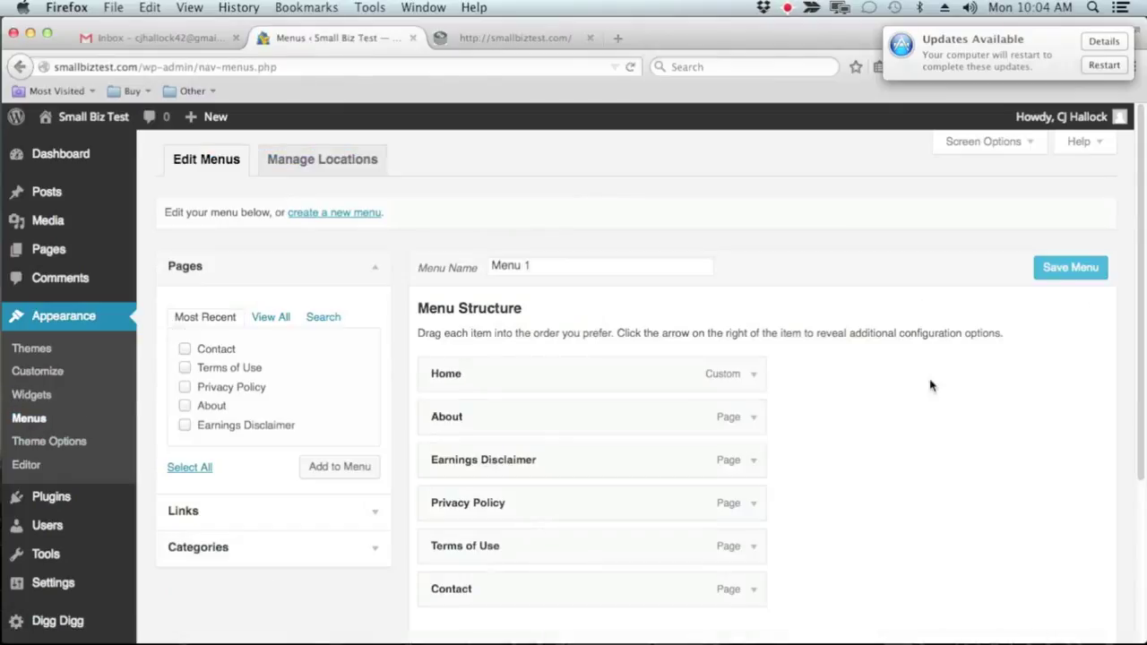
{"action": "scroll", "coordinate": [929, 359], "scroll_direction": "down", "scroll_amount": 3}
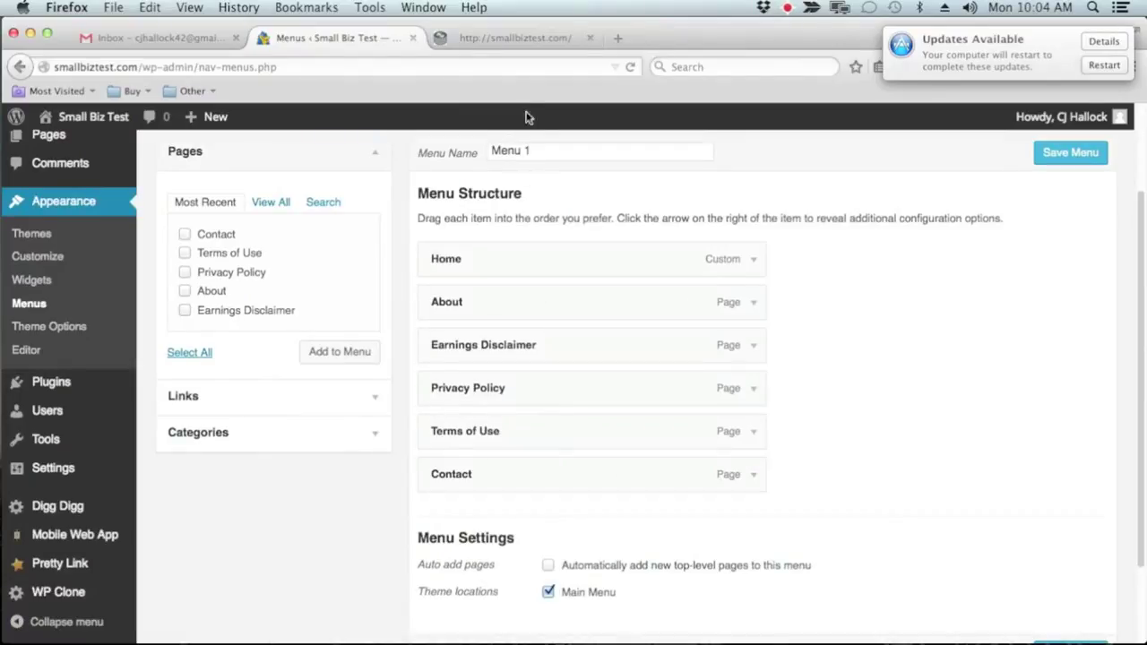
{"action": "mouse_move", "coordinate": [89, 118]}
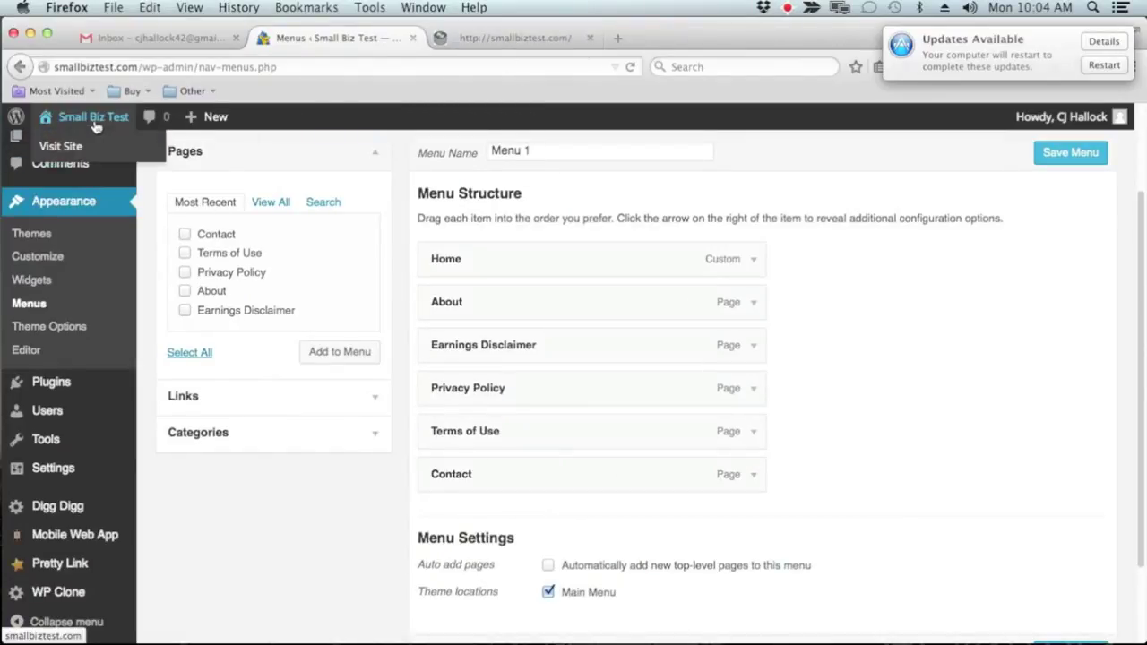
{"action": "right_click", "coordinate": [72, 150]}
{"action": "left_click", "coordinate": [141, 166]}
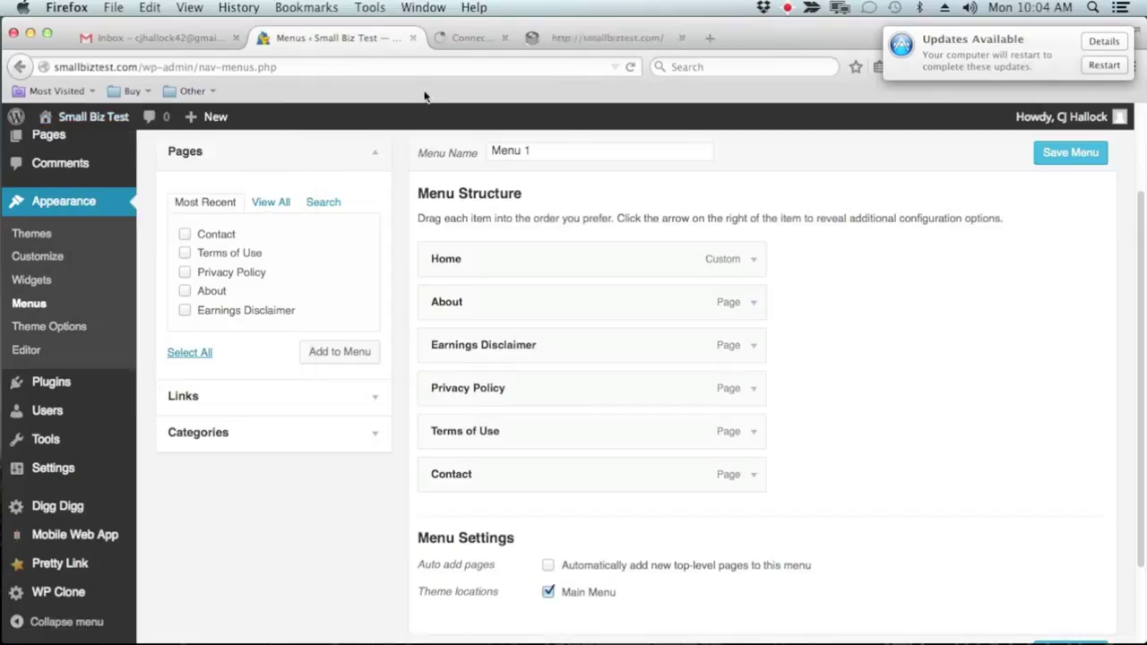
{"action": "left_click", "coordinate": [760, 36]}
{"action": "left_click", "coordinate": [535, 39]}
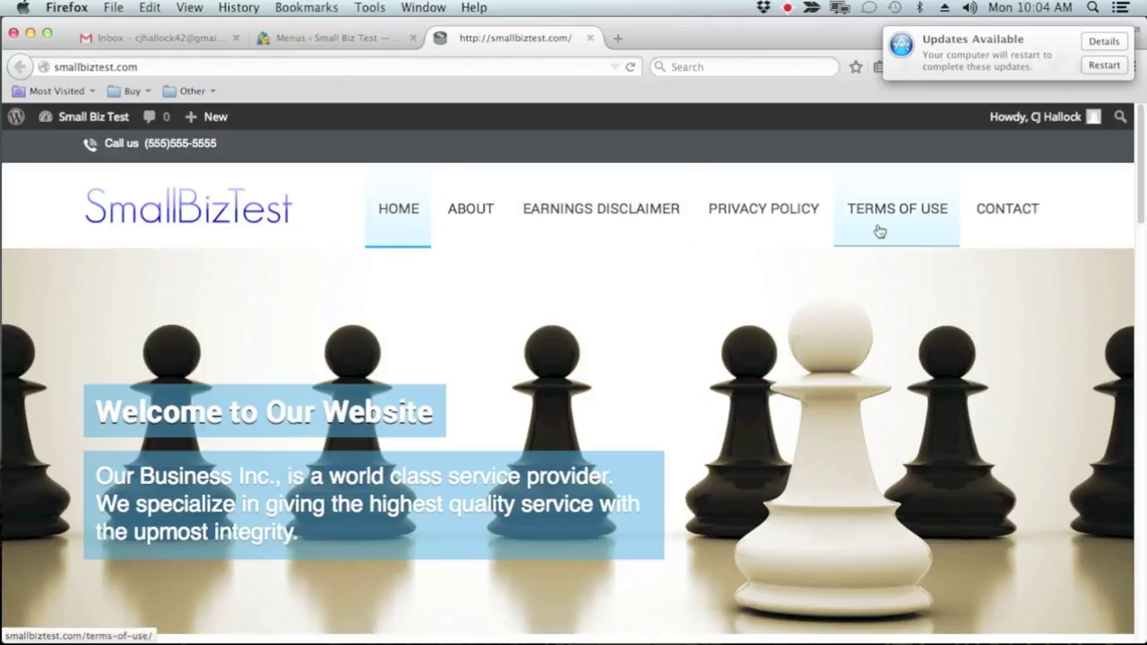
Move Earnings Disclaimer below Terms of Use and nest About under Home in Menu 1
{"action": "left_click", "coordinate": [331, 37]}
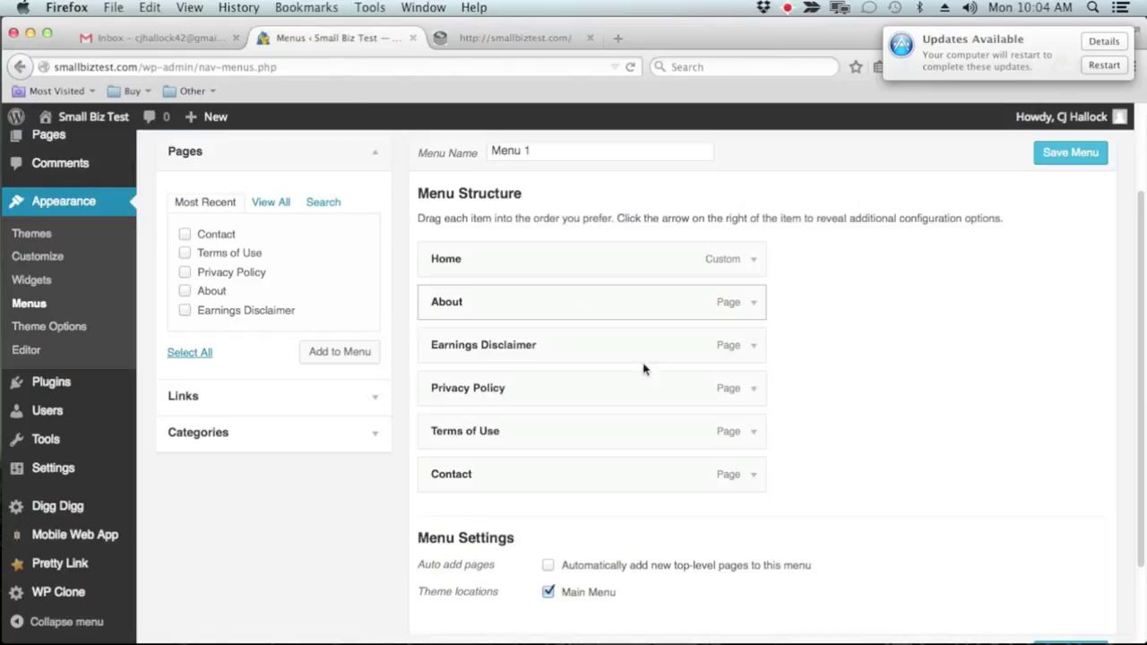
{"action": "left_click_drag", "start_coordinate": [525, 344], "coordinate": [534, 432]}
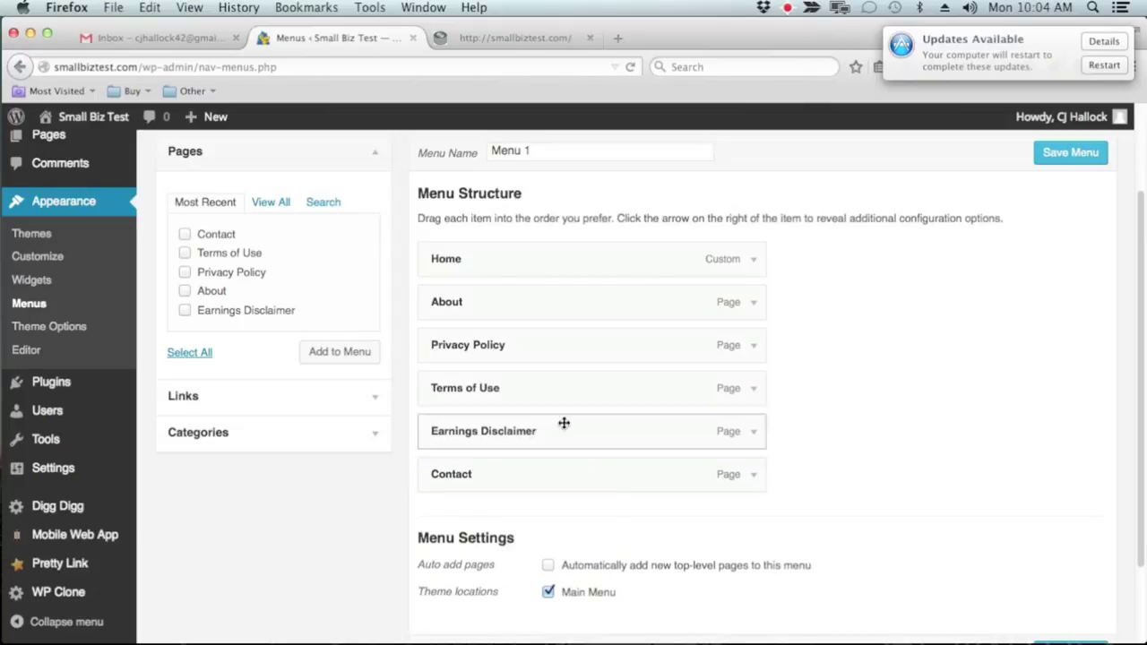
{"action": "left_click_drag", "start_coordinate": [479, 312], "coordinate": [521, 314]}
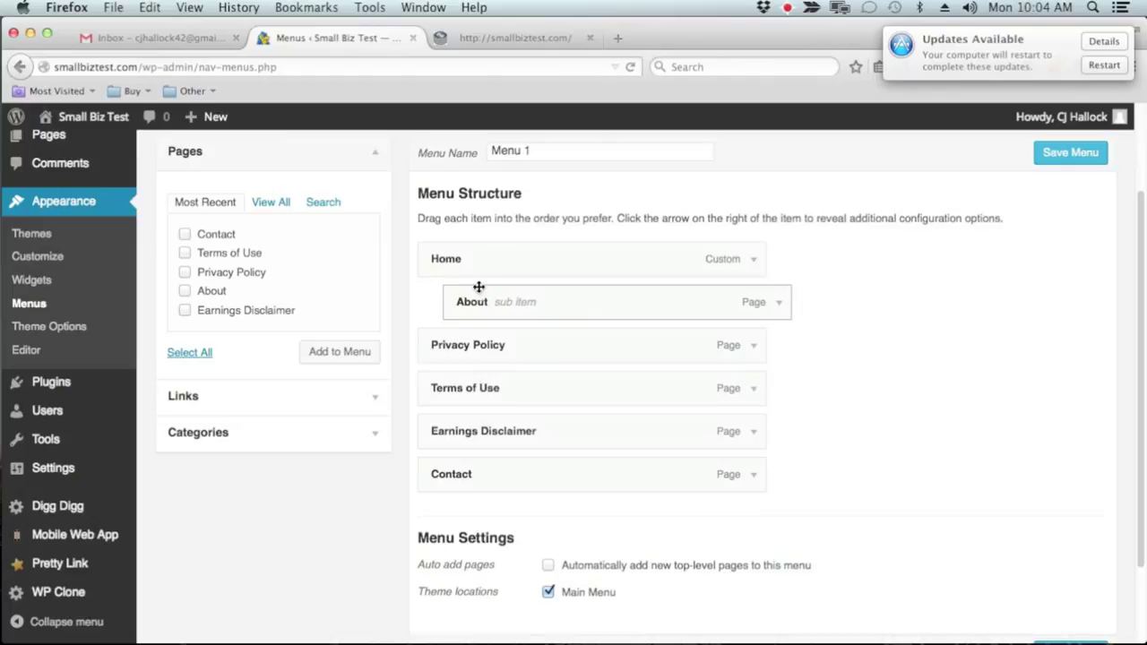
Save the rearranged Menu 1 and reload the live site to check the new menu
{"action": "left_click", "coordinate": [1070, 153]}
{"action": "left_click", "coordinate": [464, 39]}
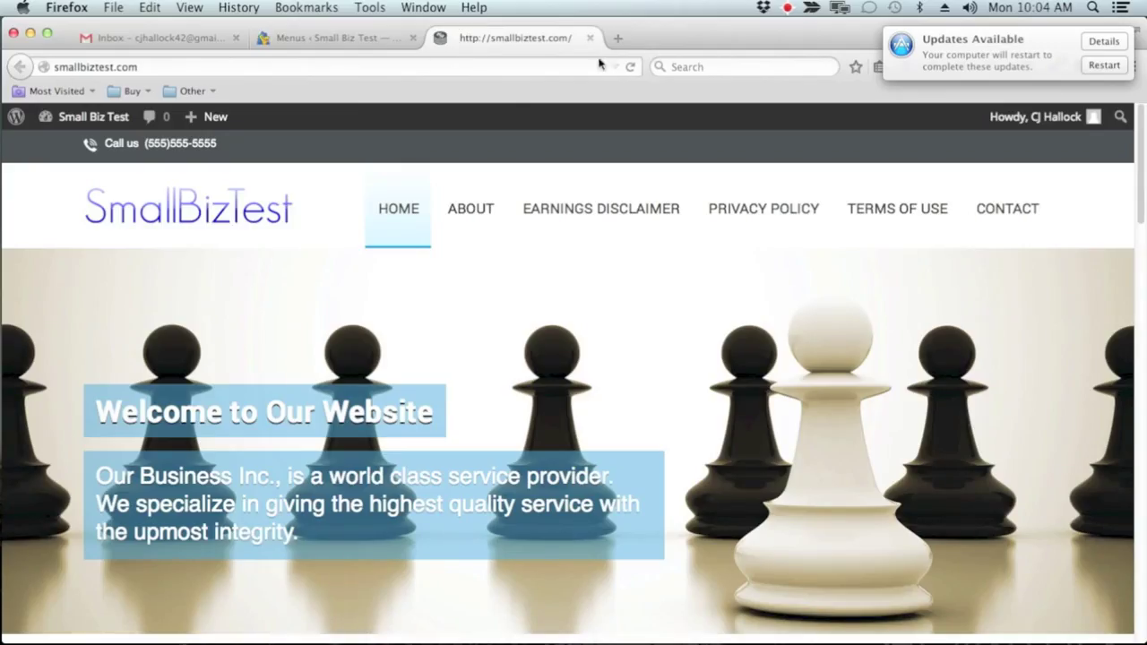
{"action": "left_click", "coordinate": [630, 69]}
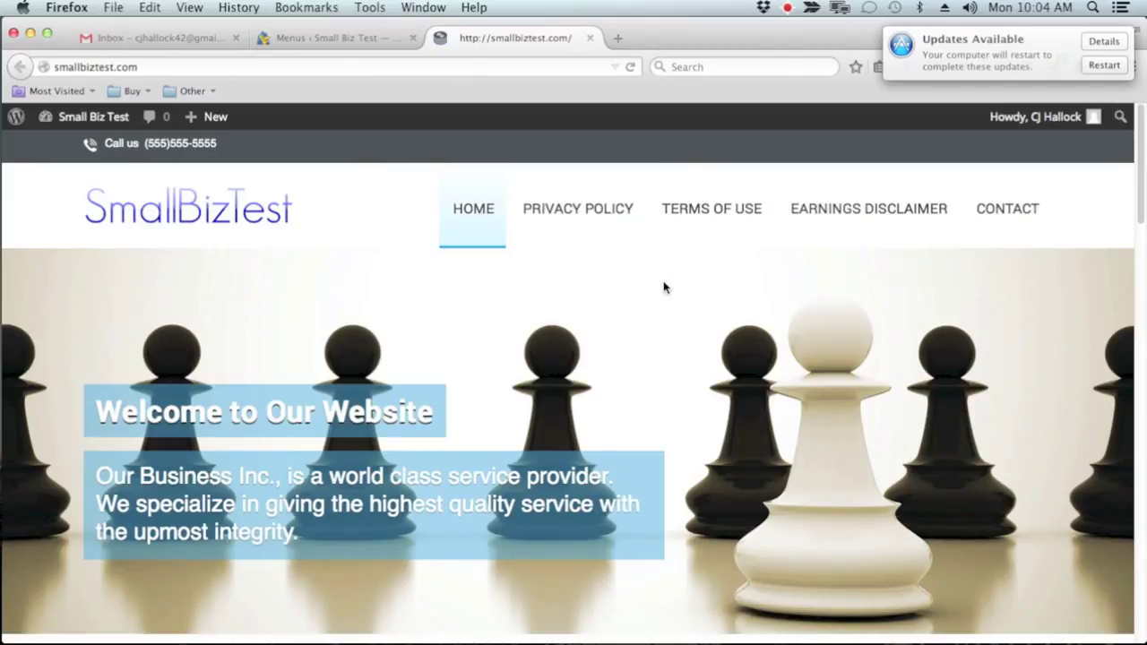
{"action": "mouse_move", "coordinate": [493, 238]}
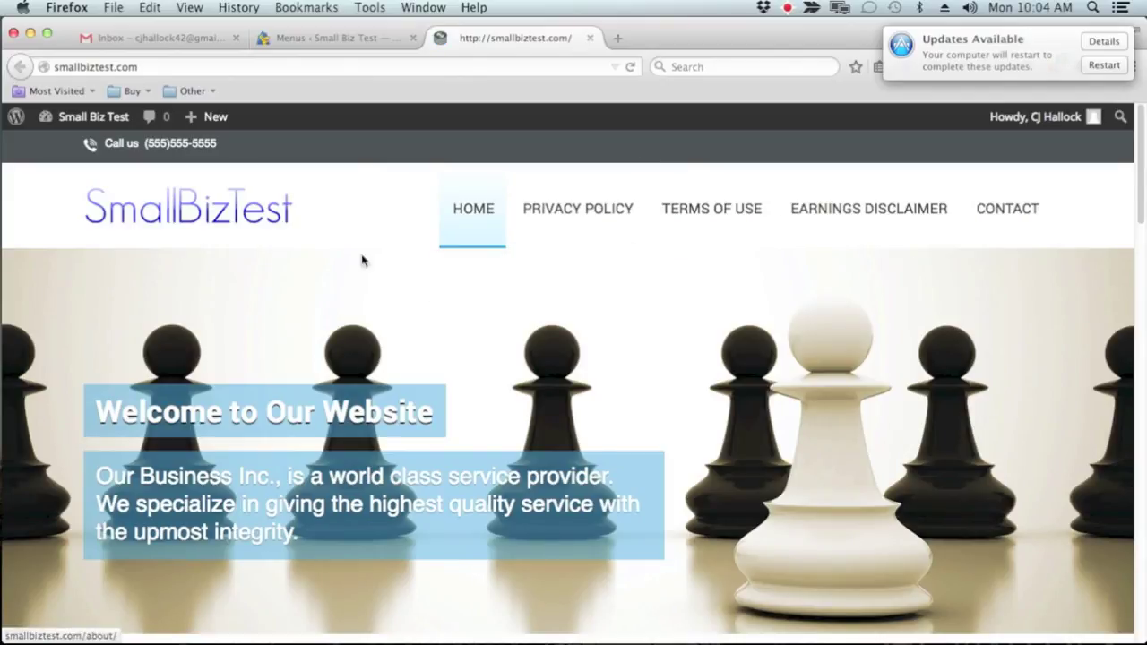
Move About back to a top-level item after Home and save Menu 1 again
{"action": "left_click", "coordinate": [358, 36]}
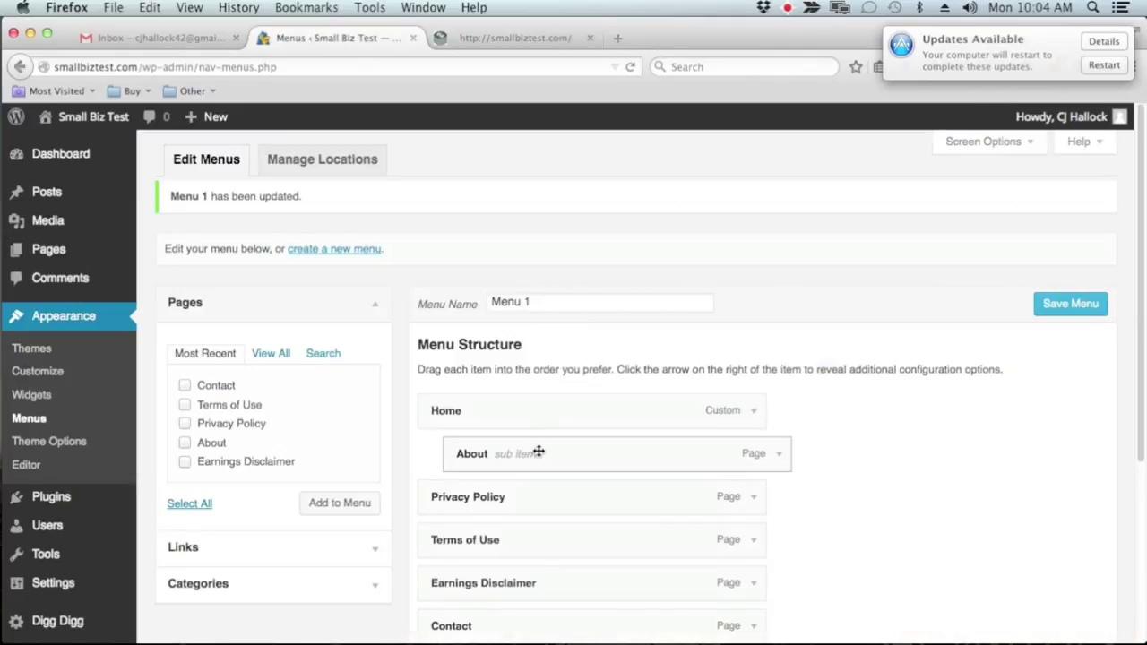
{"action": "left_click_drag", "start_coordinate": [537, 453], "coordinate": [511, 453]}
{"action": "left_click", "coordinate": [1052, 303]}
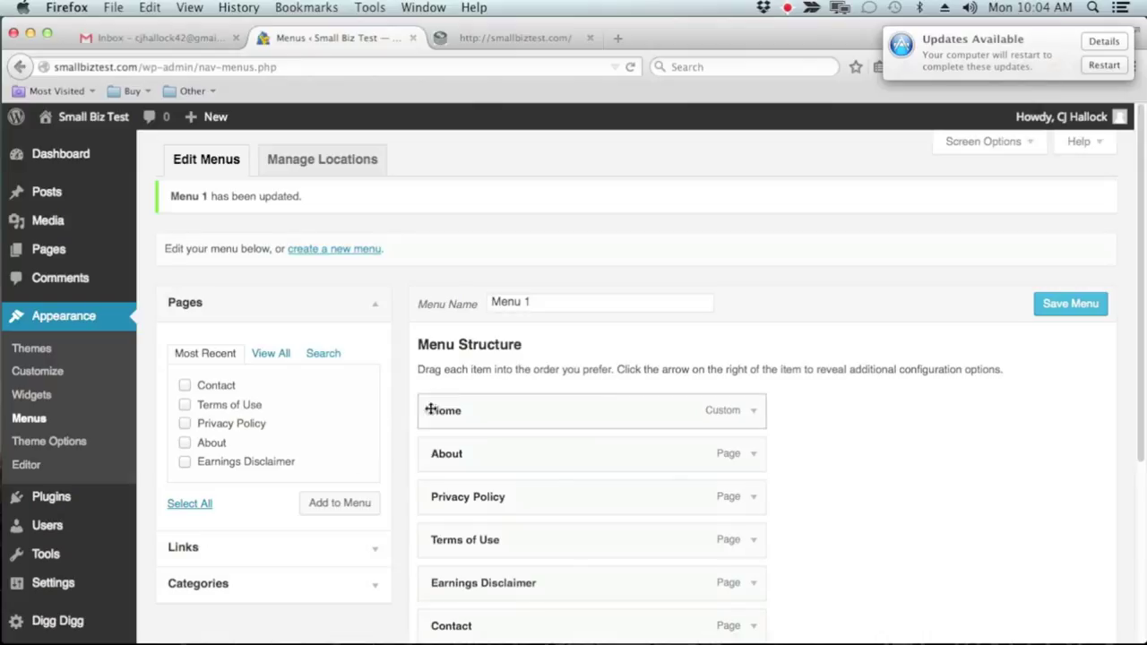
Expand the Links and Categories panels for adding menu items
{"action": "scroll", "coordinate": [730, 362], "scroll_direction": "down", "scroll_amount": 1}
{"action": "scroll", "coordinate": [730, 362], "scroll_direction": "down", "scroll_amount": 1}
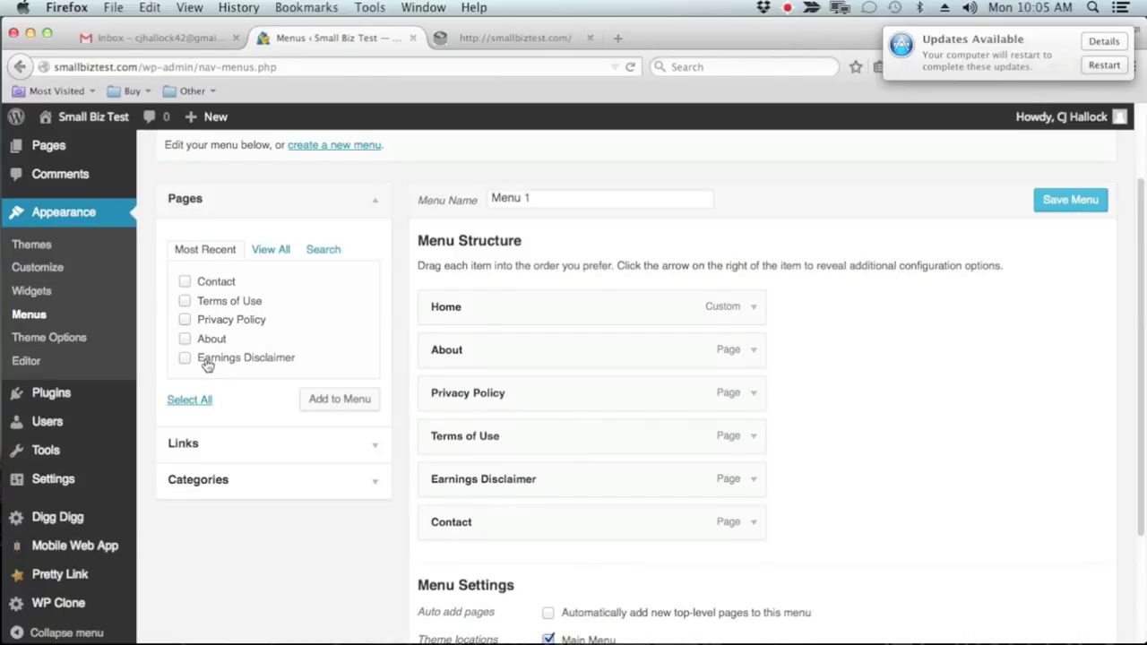
{"action": "left_click", "coordinate": [356, 458]}
{"action": "left_click", "coordinate": [292, 289]}
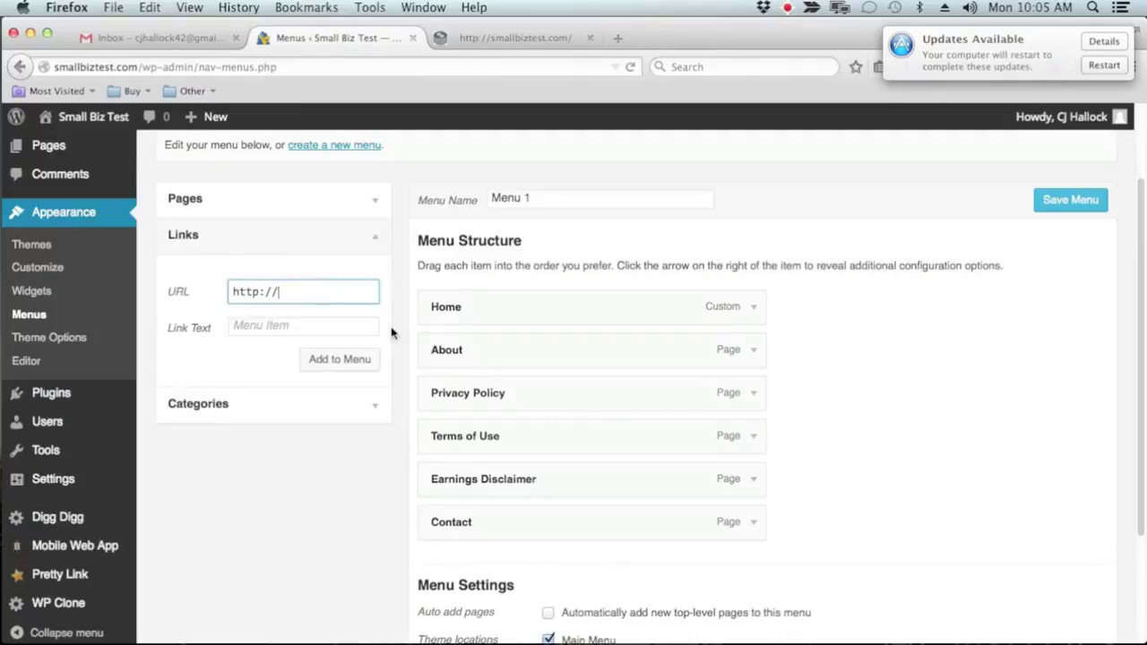
{"action": "left_click", "coordinate": [369, 404]}
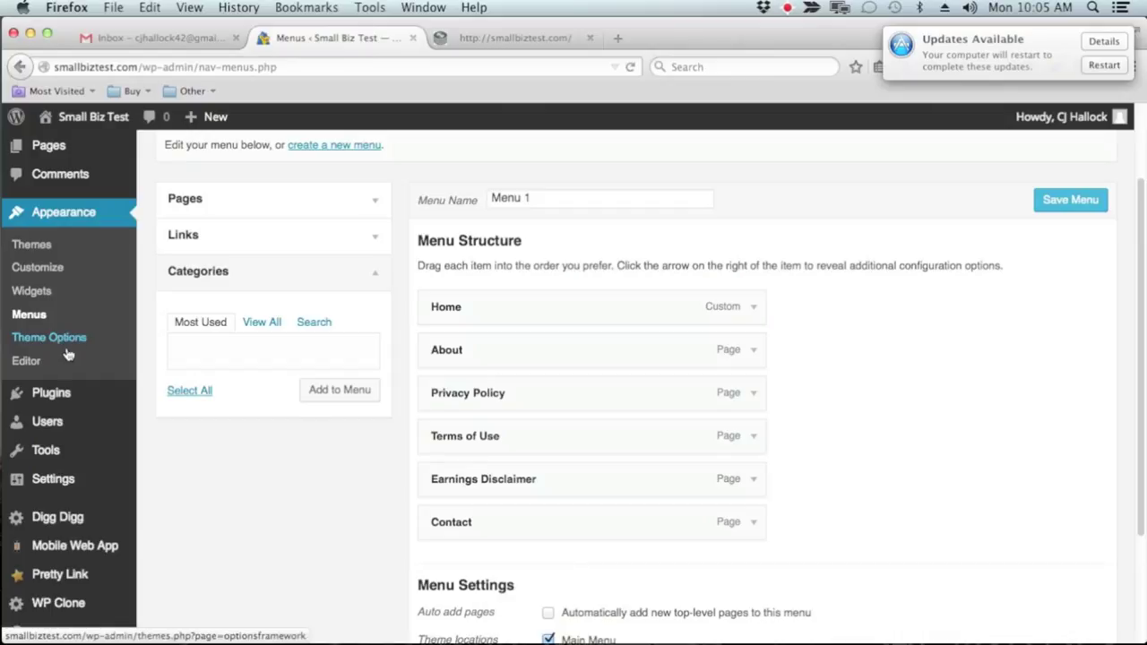
Open the One Page theme's style.css in the theme editor and scroll through its style rules
{"action": "left_click", "coordinate": [28, 362]}
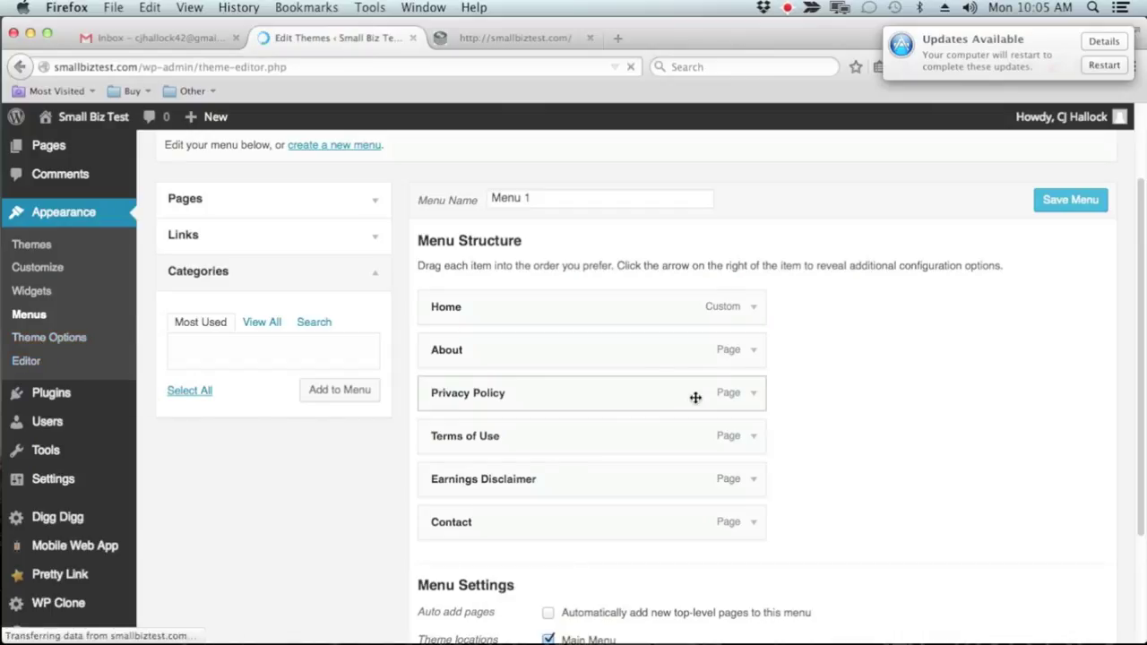
{"action": "scroll", "coordinate": [708, 388], "scroll_direction": "down", "scroll_amount": 3}
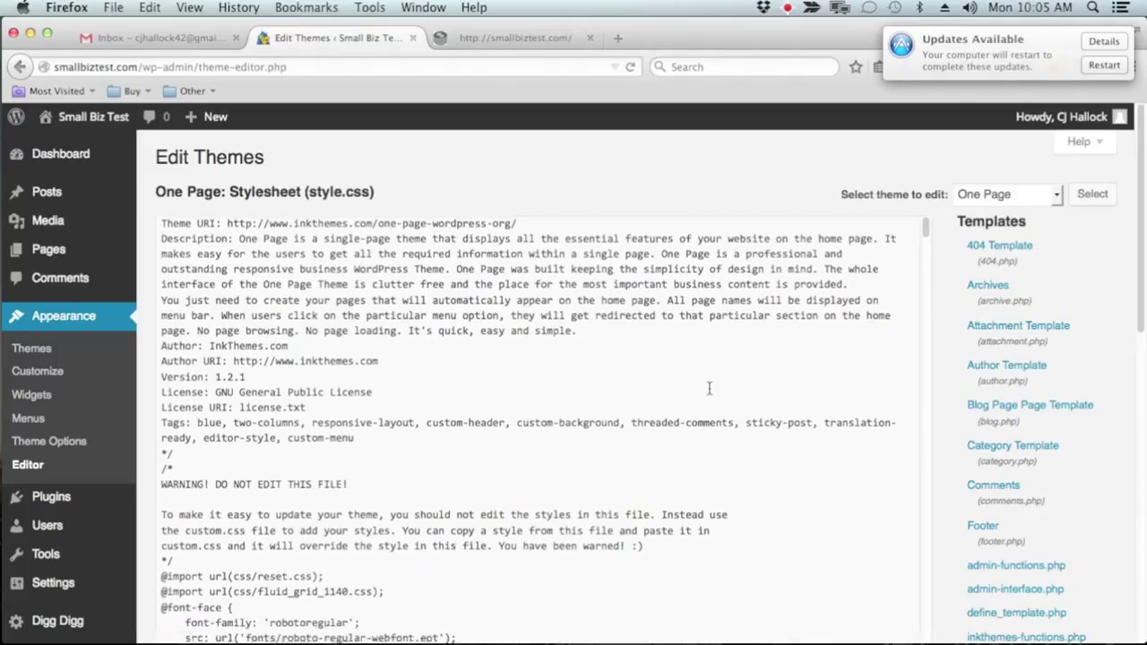
{"action": "scroll", "coordinate": [1043, 448], "scroll_direction": "down", "scroll_amount": 3}
{"action": "scroll", "coordinate": [1049, 448], "scroll_direction": "down", "scroll_amount": 3}
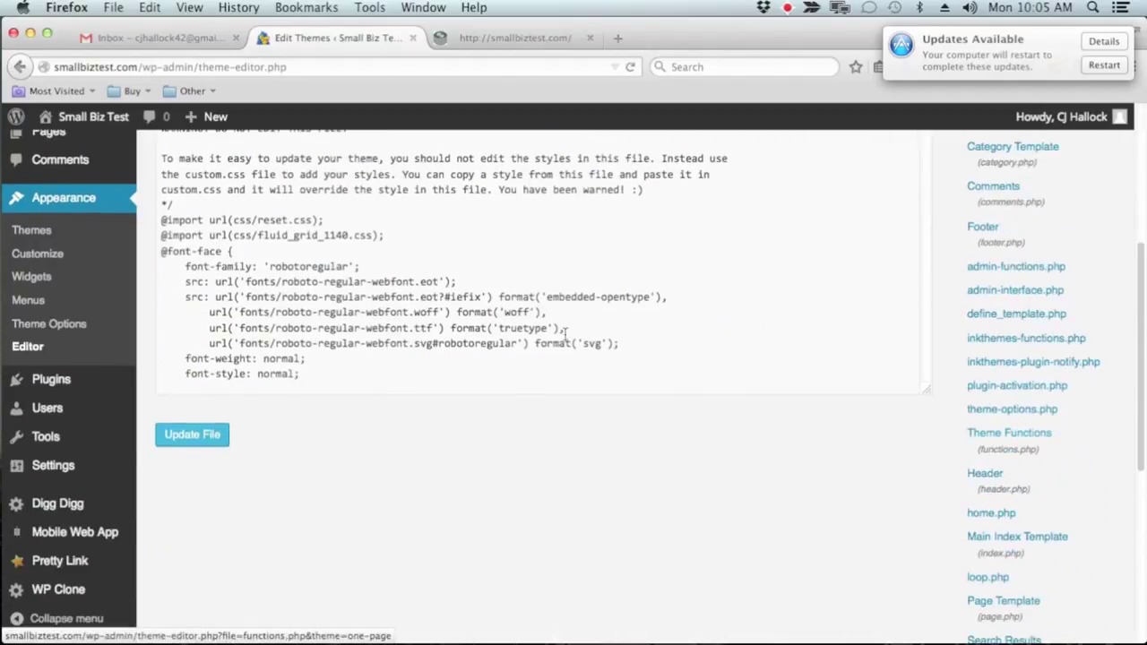
{"action": "scroll", "coordinate": [510, 262], "scroll_direction": "down", "scroll_amount": 10}
{"action": "scroll", "coordinate": [509, 263], "scroll_direction": "down", "scroll_amount": 20}
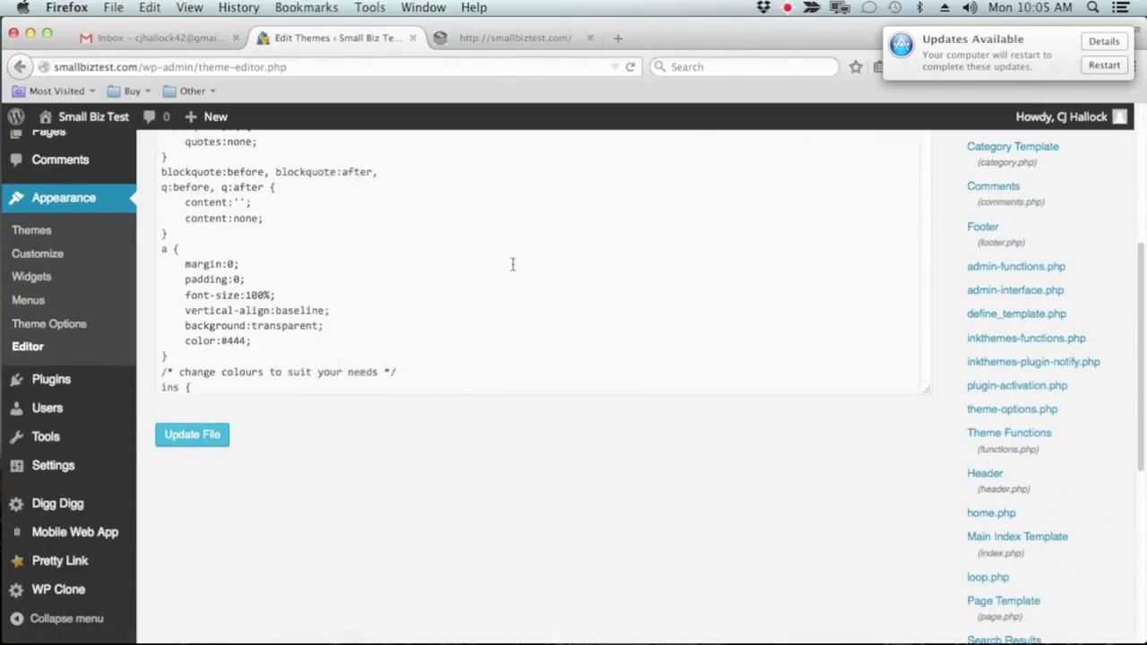
{"action": "scroll", "coordinate": [1073, 435], "scroll_direction": "down", "scroll_amount": 8}
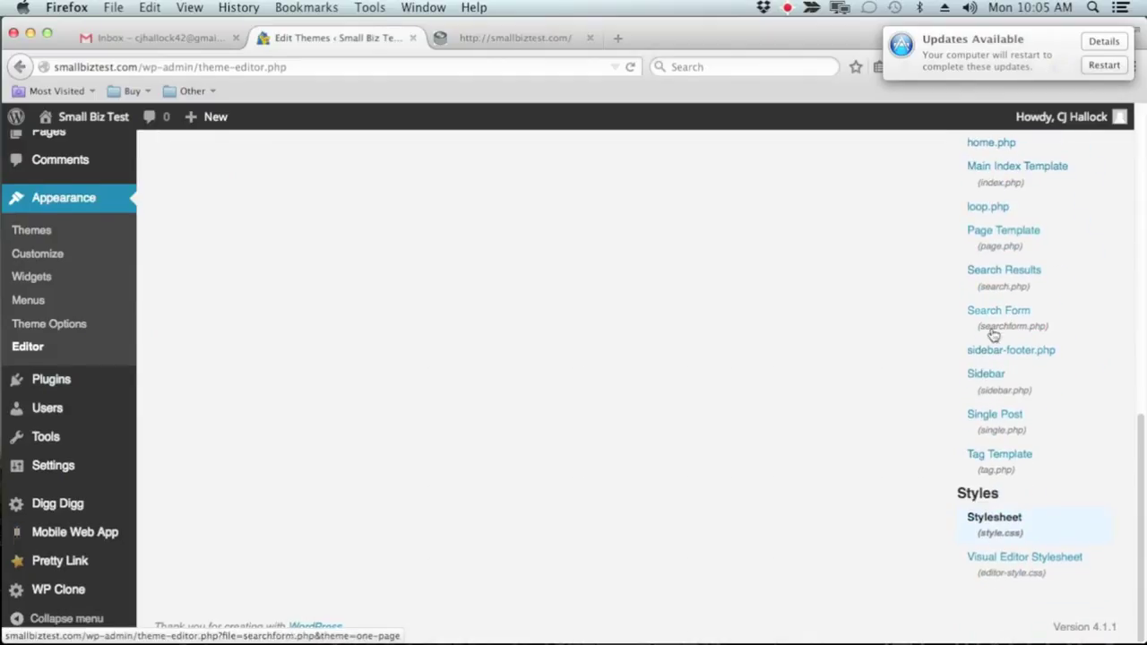
{"action": "scroll", "coordinate": [994, 412], "scroll_direction": "up", "scroll_amount": 9}
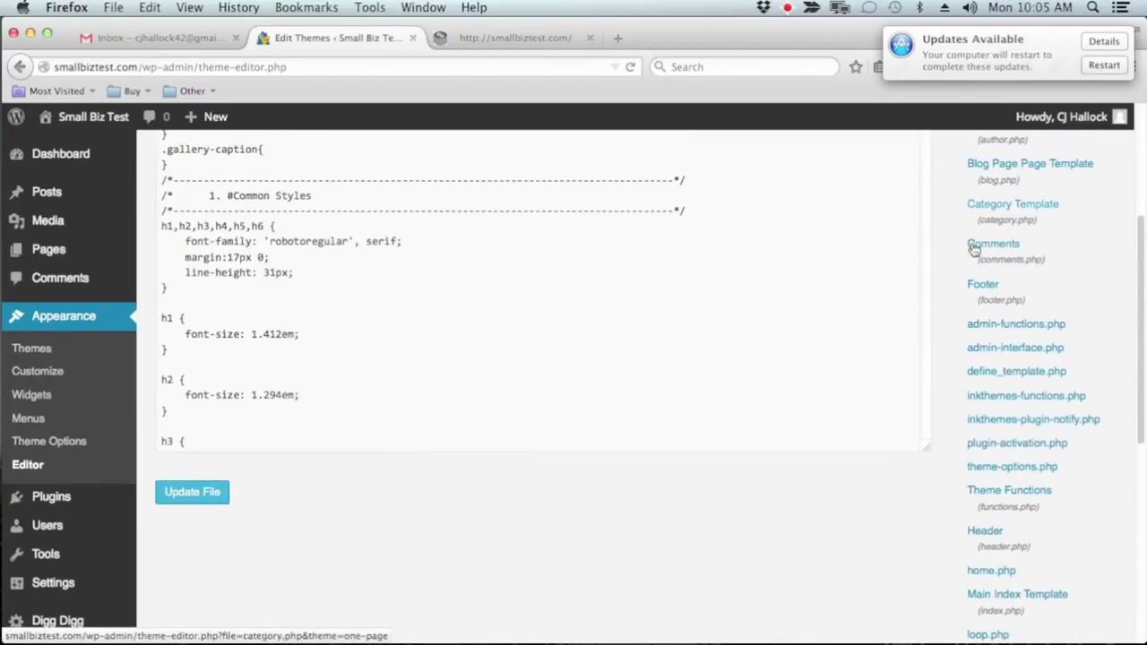
{"action": "scroll", "coordinate": [973, 243], "scroll_direction": "up", "scroll_amount": 4}
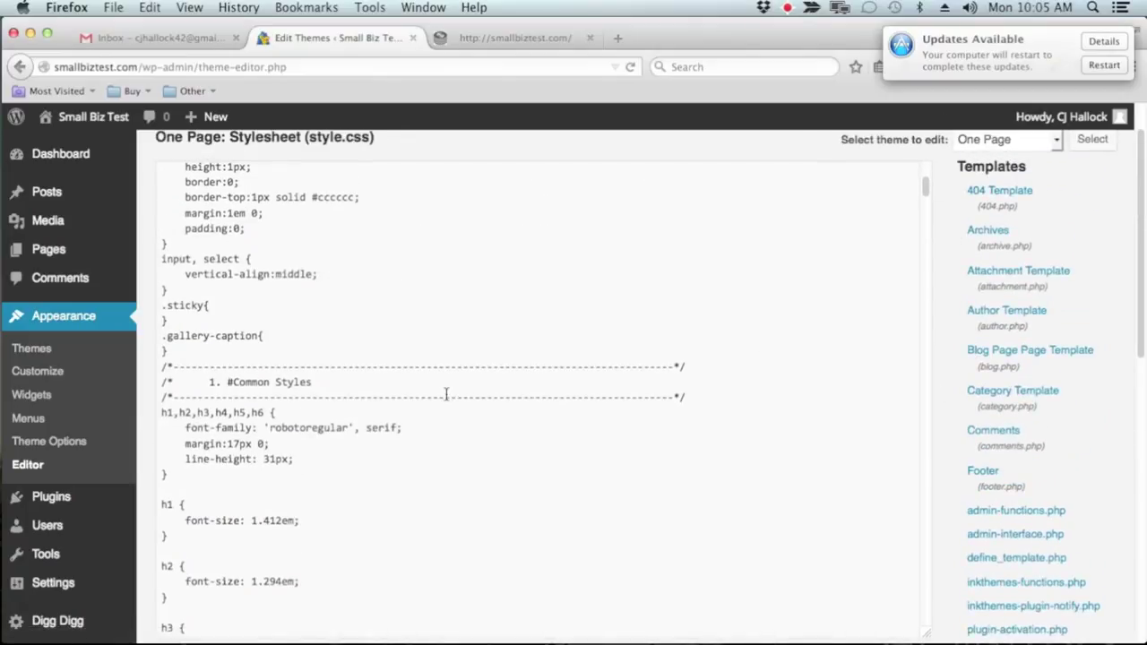
{"action": "scroll", "coordinate": [447, 394], "scroll_direction": "up", "scroll_amount": 2}
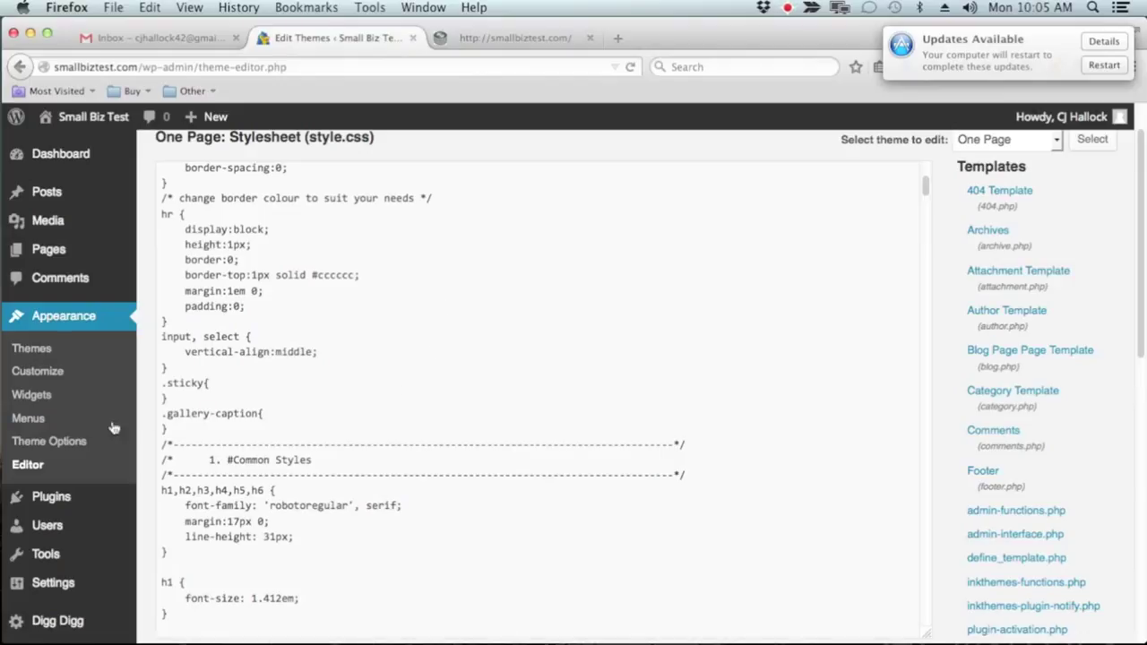
{"action": "mouse_move", "coordinate": [78, 499]}
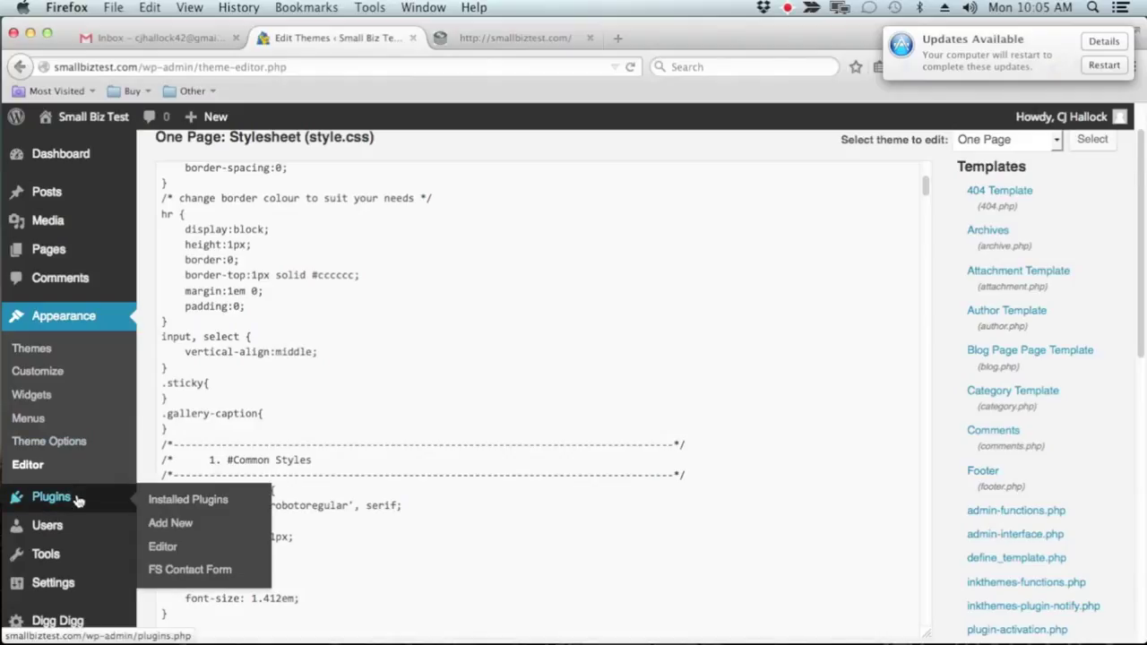
Browse the installed plugins, then go to Add Plugins and select the Search Plugins box
{"action": "left_click", "coordinate": [78, 499]}
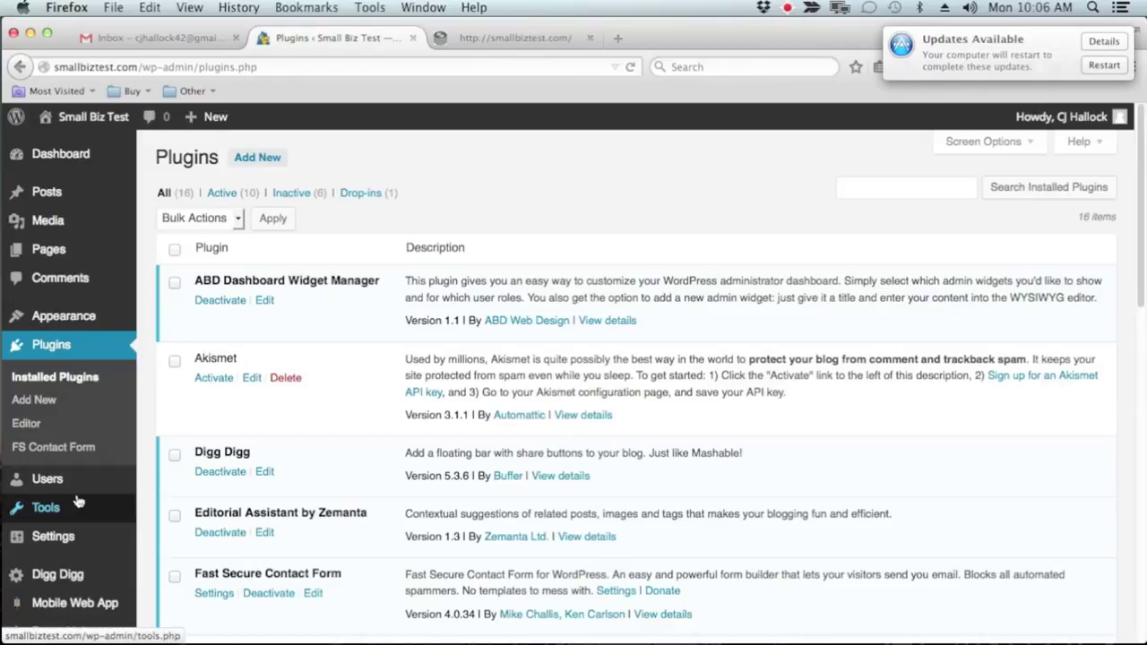
{"action": "scroll", "coordinate": [465, 486], "scroll_direction": "down", "scroll_amount": 3}
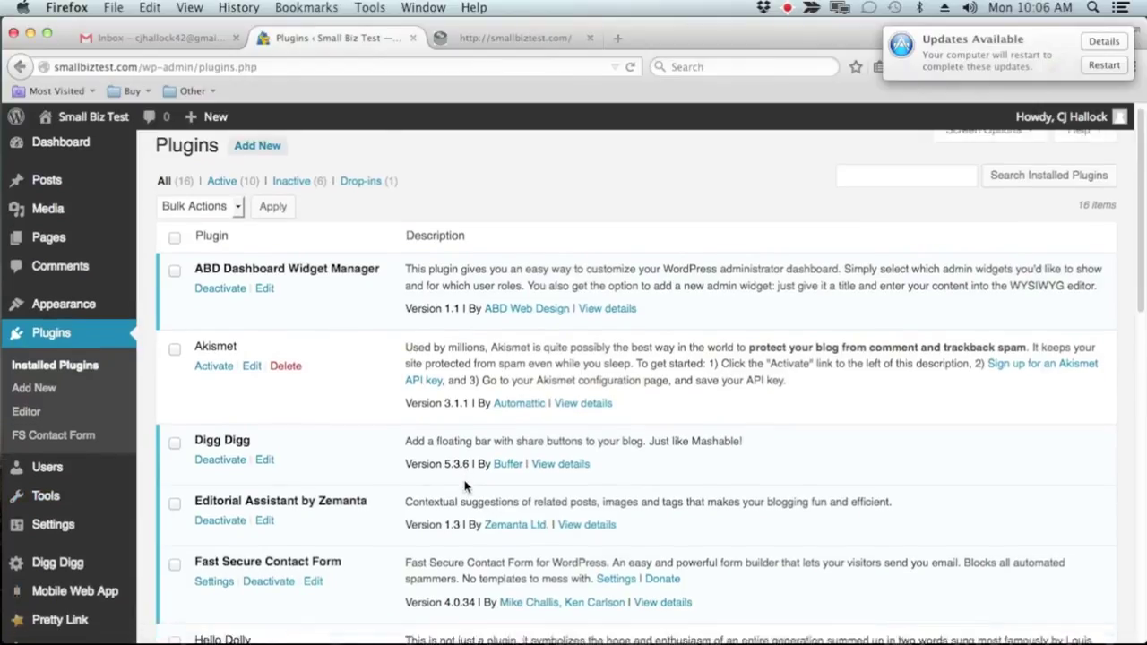
{"action": "scroll", "coordinate": [465, 486], "scroll_direction": "down", "scroll_amount": 15}
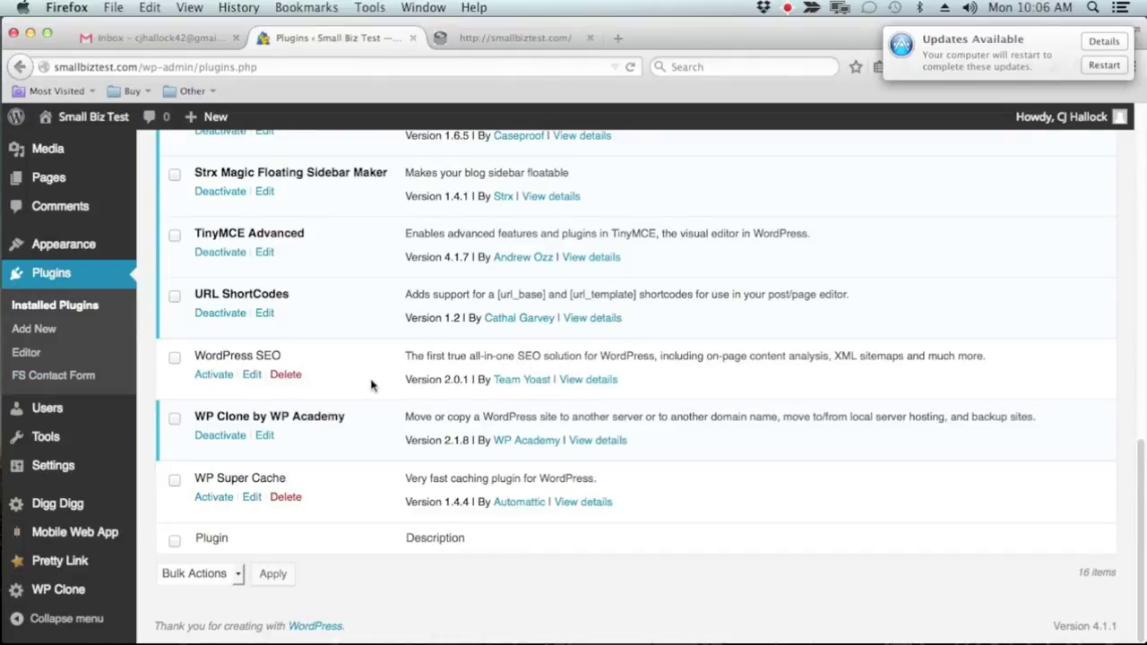
{"action": "scroll", "coordinate": [266, 403], "scroll_direction": "up", "scroll_amount": 5}
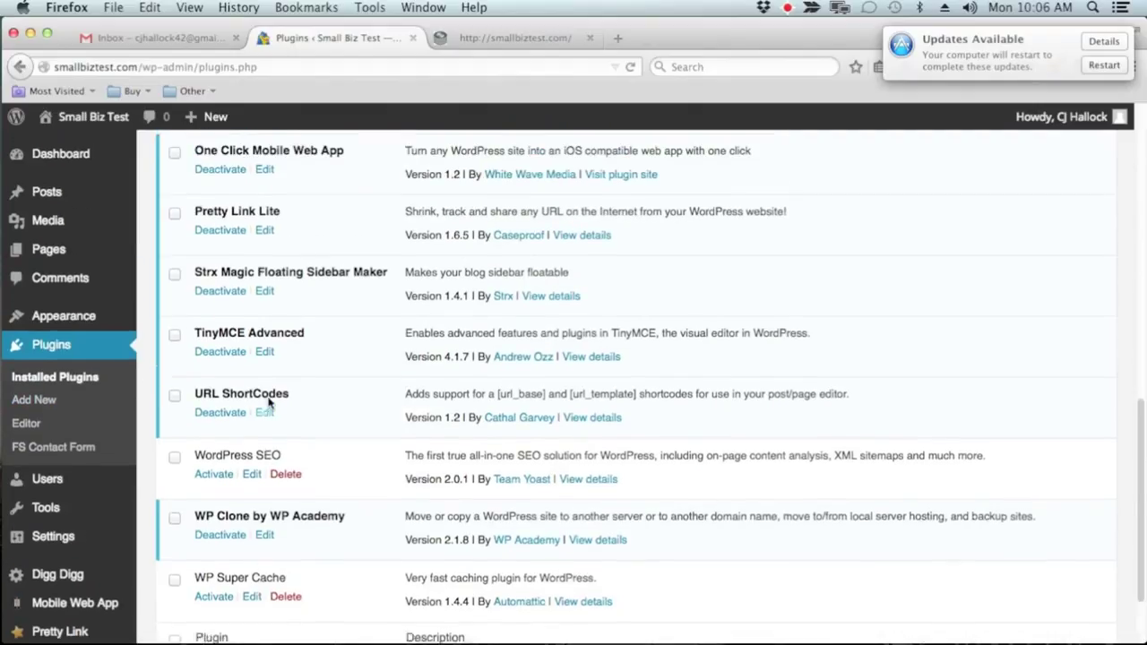
{"action": "scroll", "coordinate": [286, 377], "scroll_direction": "up", "scroll_amount": 4}
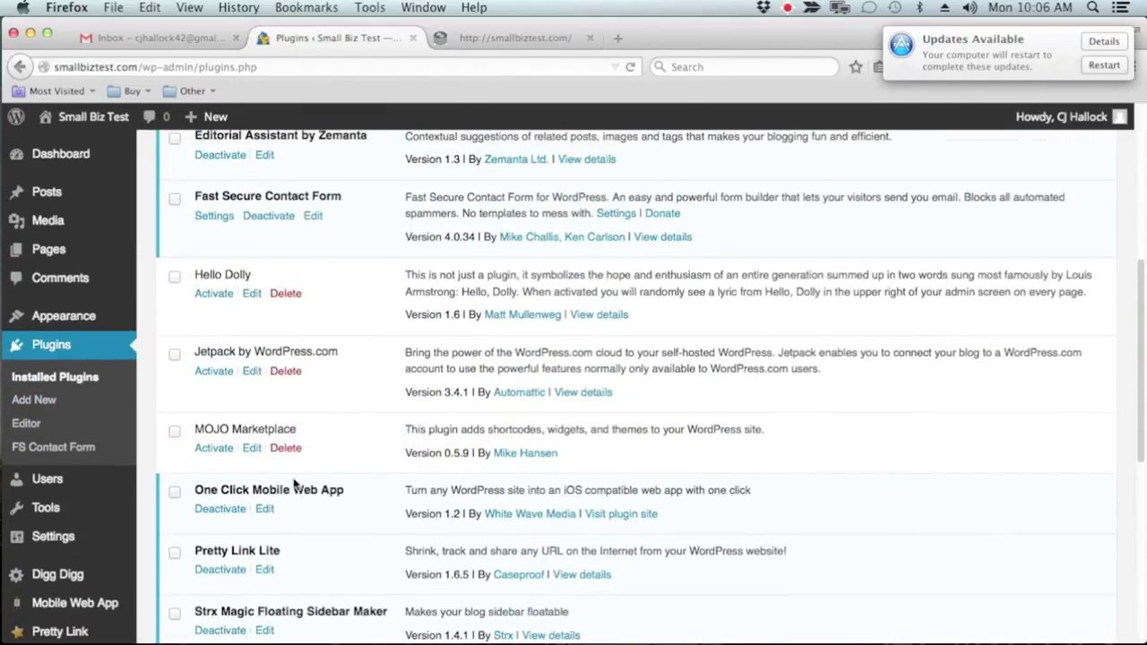
{"action": "scroll", "coordinate": [430, 421], "scroll_direction": "down", "scroll_amount": 9}
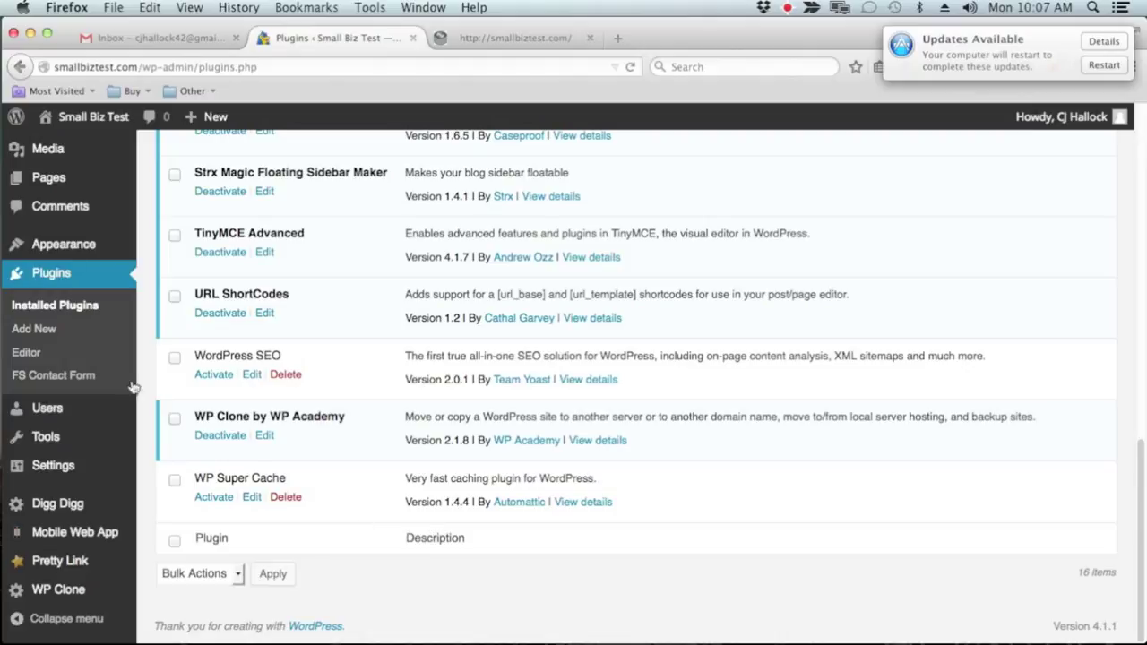
{"action": "left_click", "coordinate": [27, 328]}
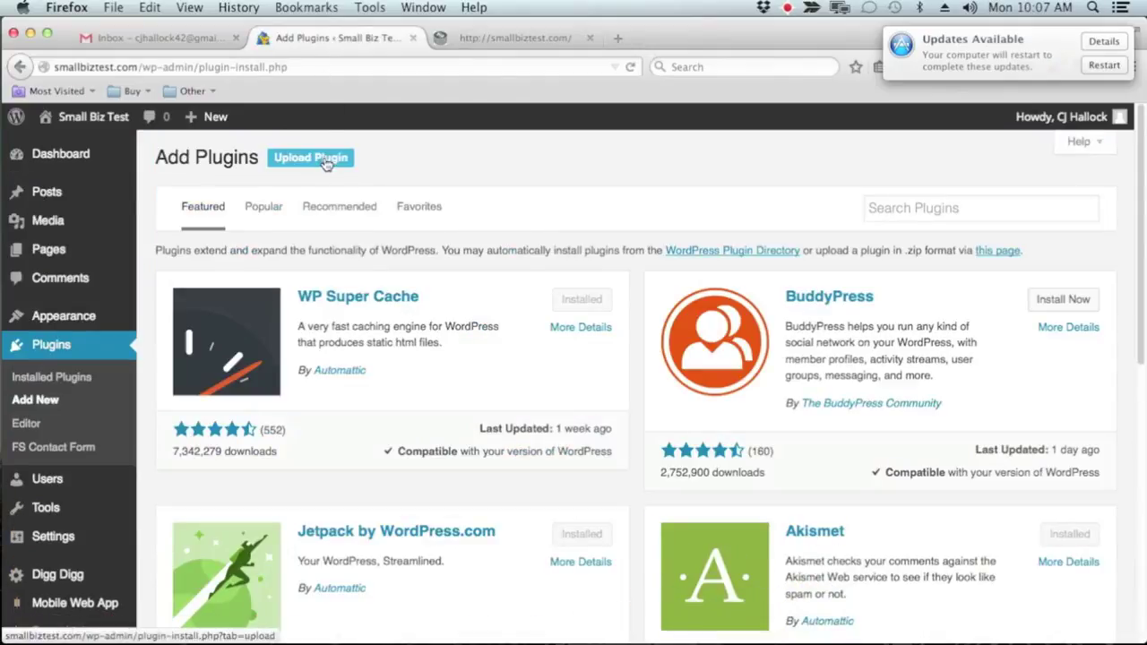
{"action": "left_click", "coordinate": [965, 208]}
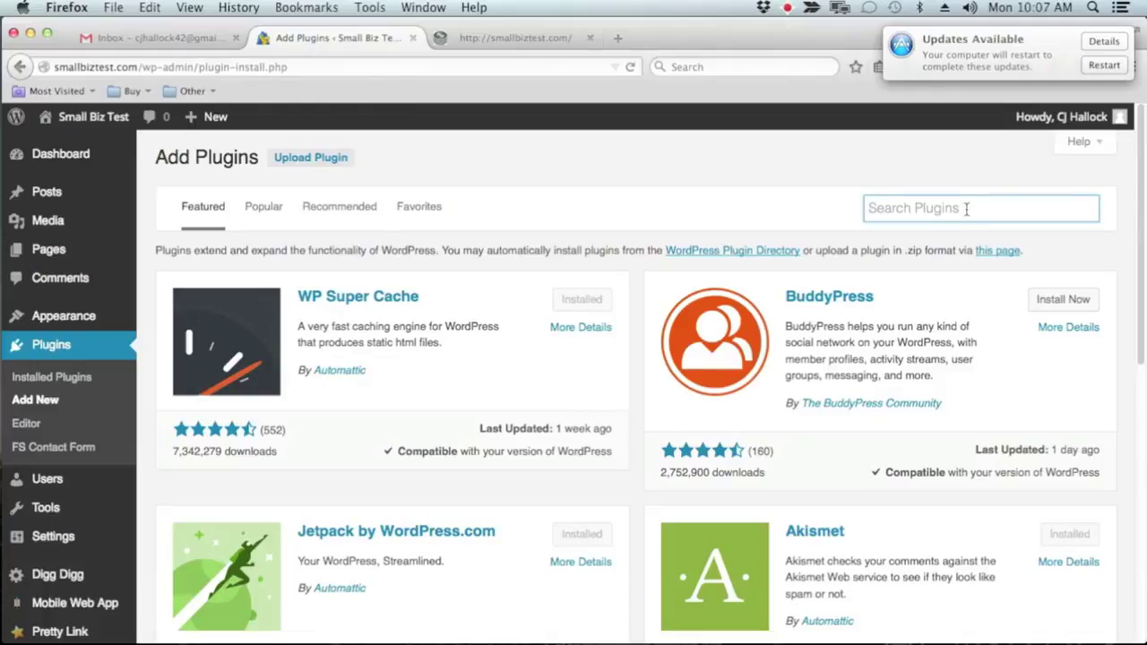
Search the plugin directory for 'nextgen'
{"action": "type", "text": "nextgen"}
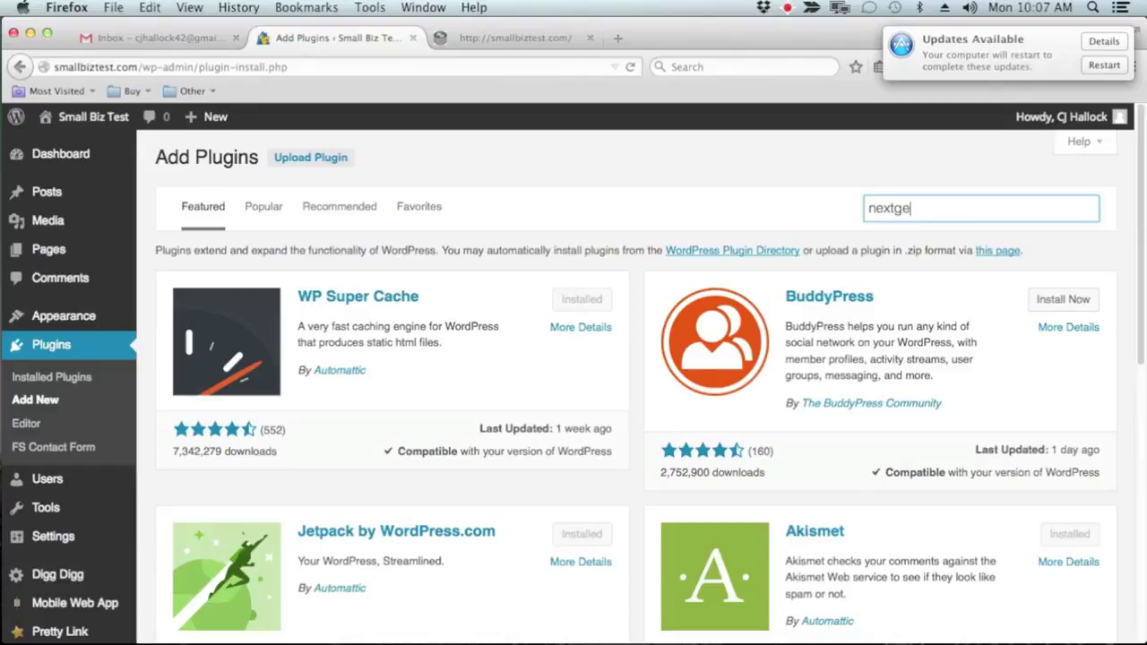
{"action": "key", "text": "Return"}
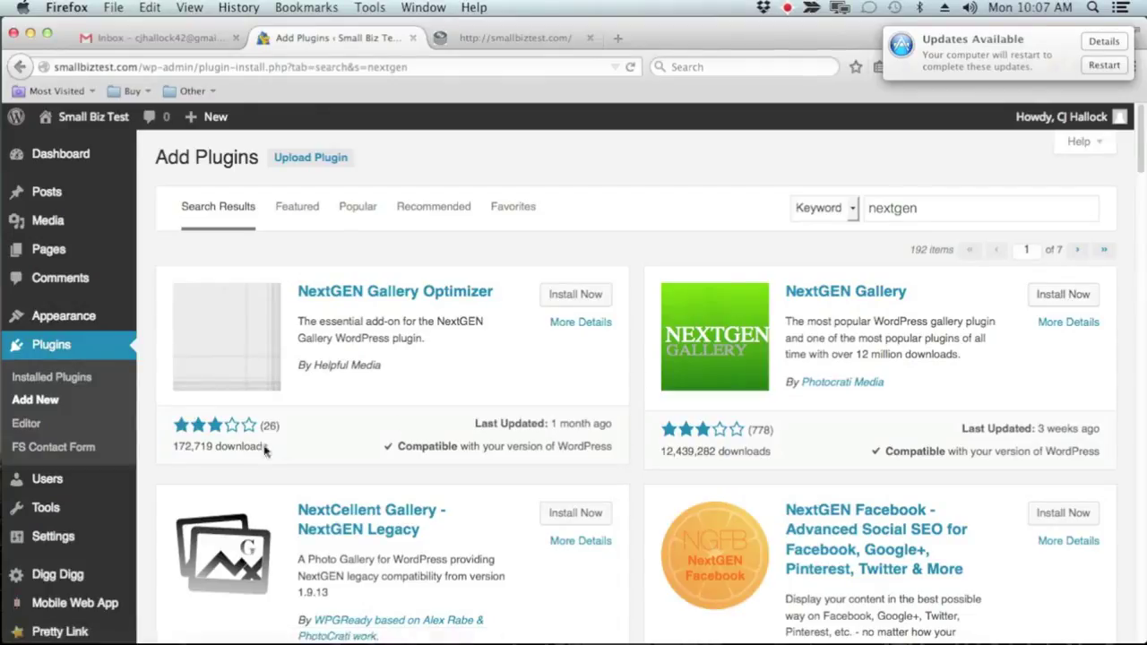
{"action": "mouse_move", "coordinate": [78, 482]}
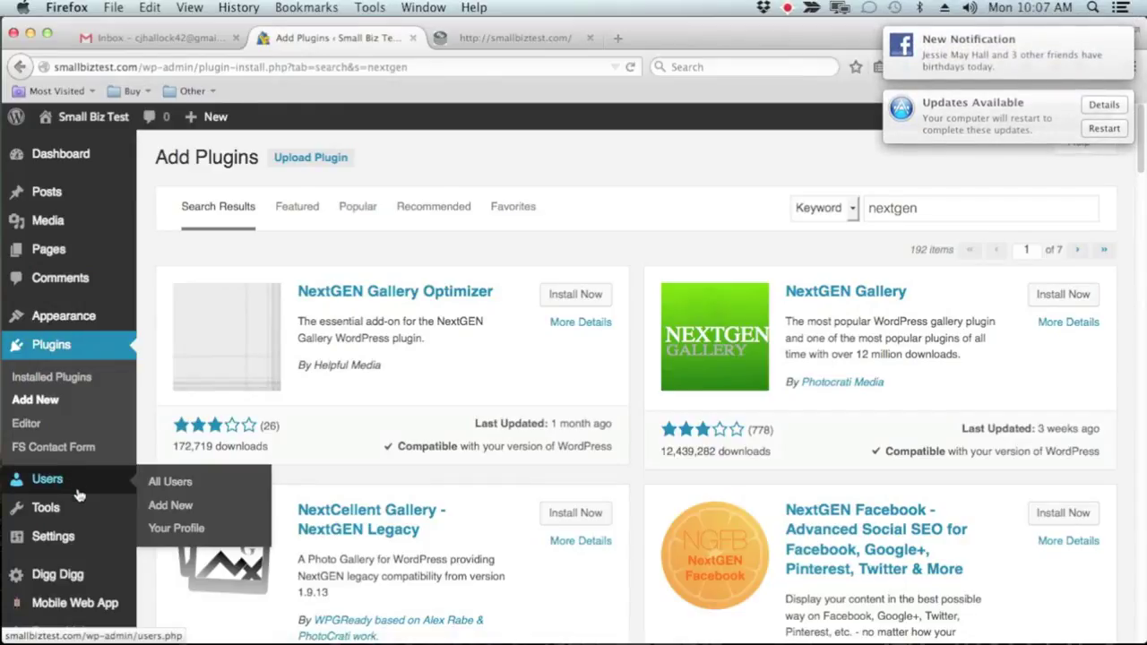
{"action": "mouse_move", "coordinate": [79, 509]}
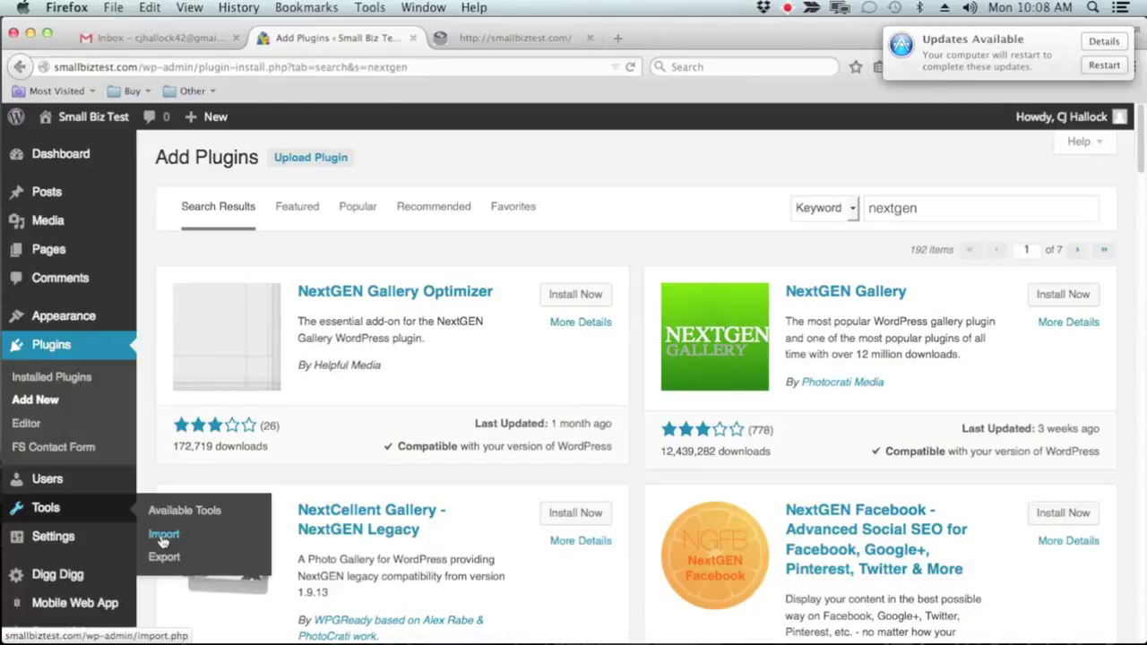
{"action": "mouse_move", "coordinate": [54, 536]}
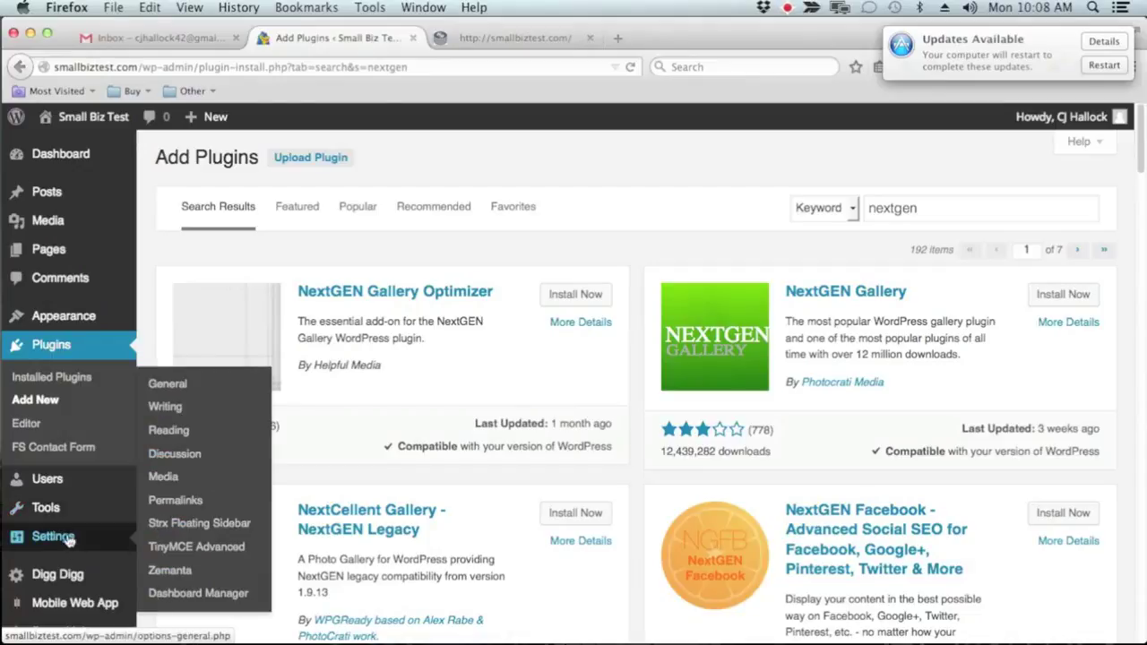
Look over General Settings, leaving the week starting on Monday, then go to Writing Settings
{"action": "left_click", "coordinate": [186, 392]}
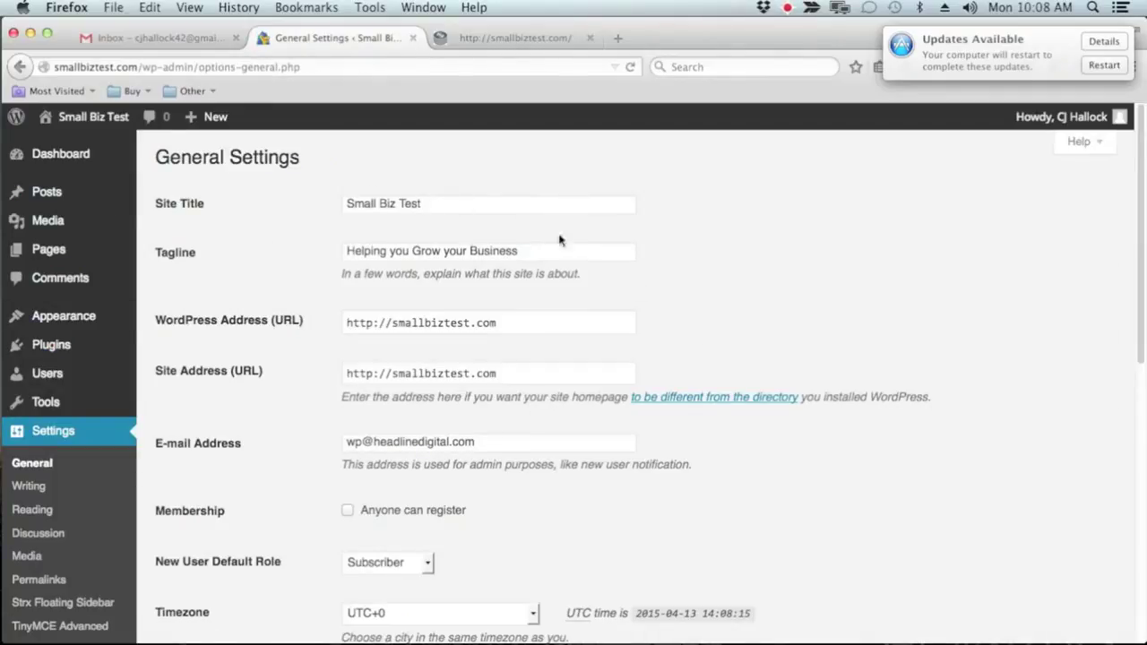
{"action": "scroll", "coordinate": [661, 358], "scroll_direction": "down", "scroll_amount": 1}
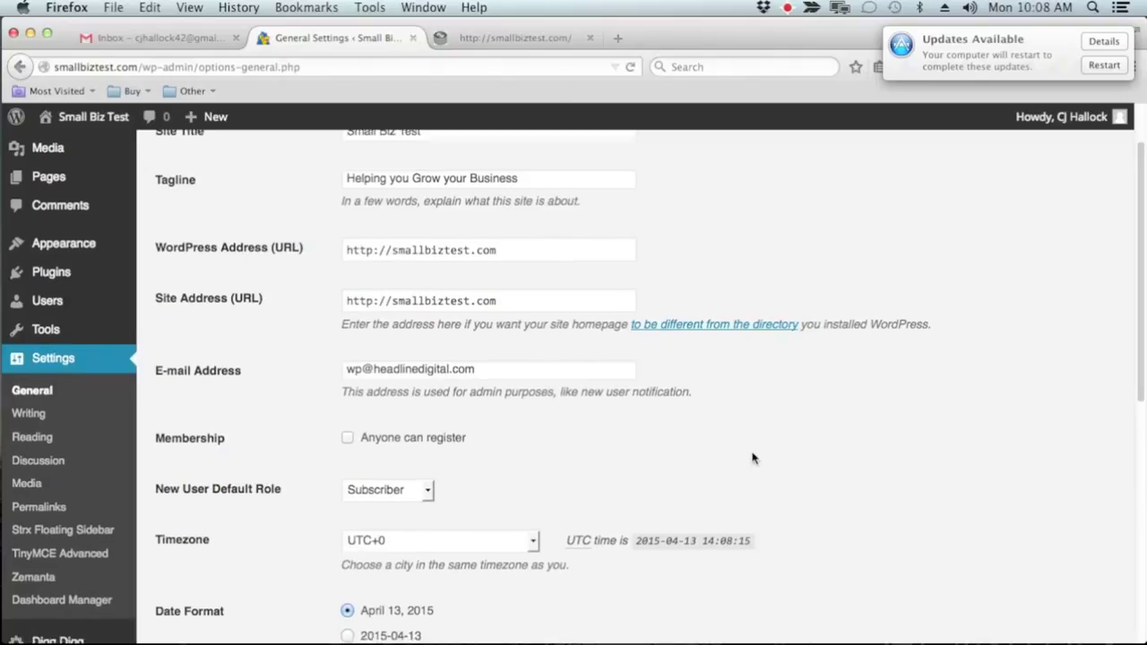
{"action": "scroll", "coordinate": [757, 460], "scroll_direction": "down", "scroll_amount": 5}
{"action": "scroll", "coordinate": [757, 459], "scroll_direction": "down", "scroll_amount": 1}
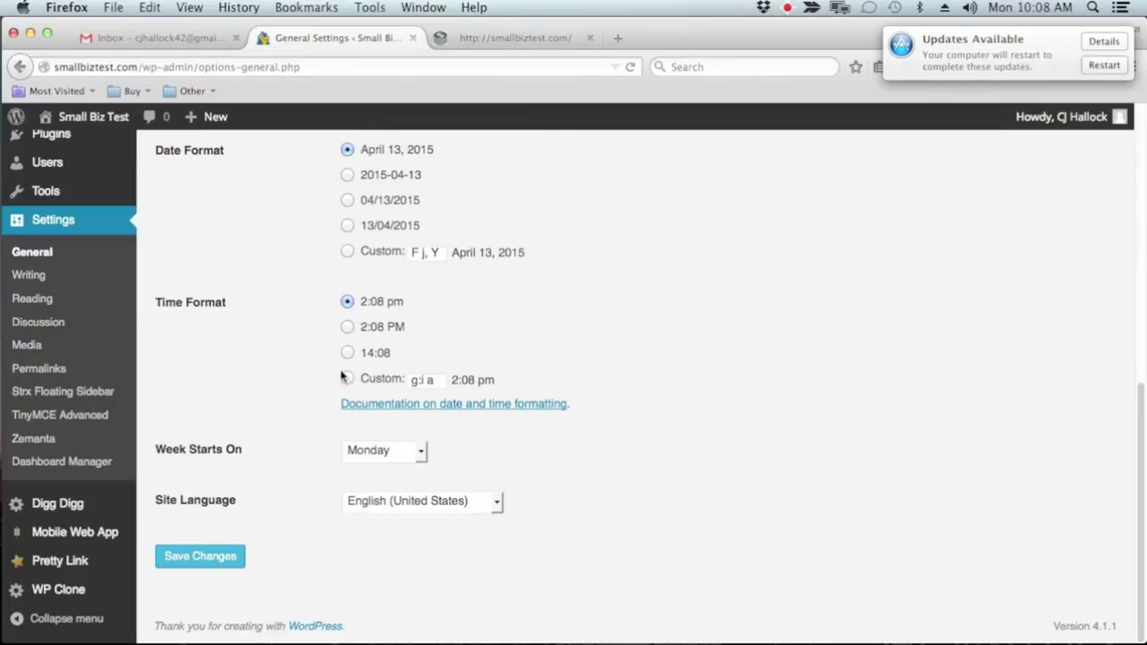
{"action": "left_click", "coordinate": [421, 452]}
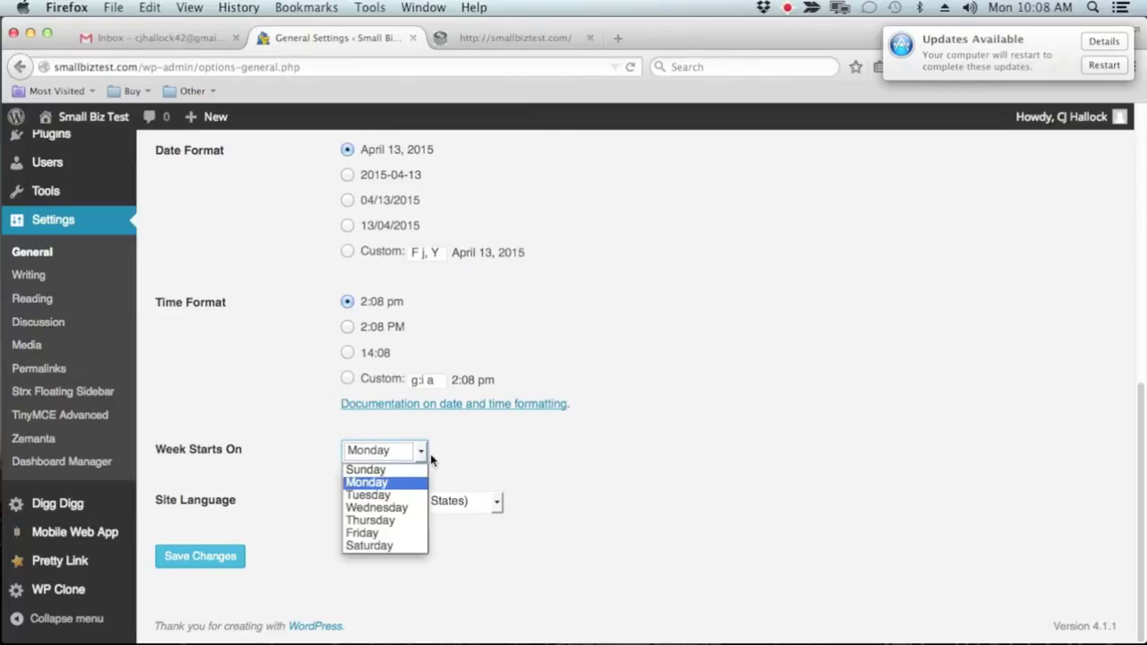
{"action": "left_click", "coordinate": [556, 457]}
{"action": "left_click", "coordinate": [24, 278]}
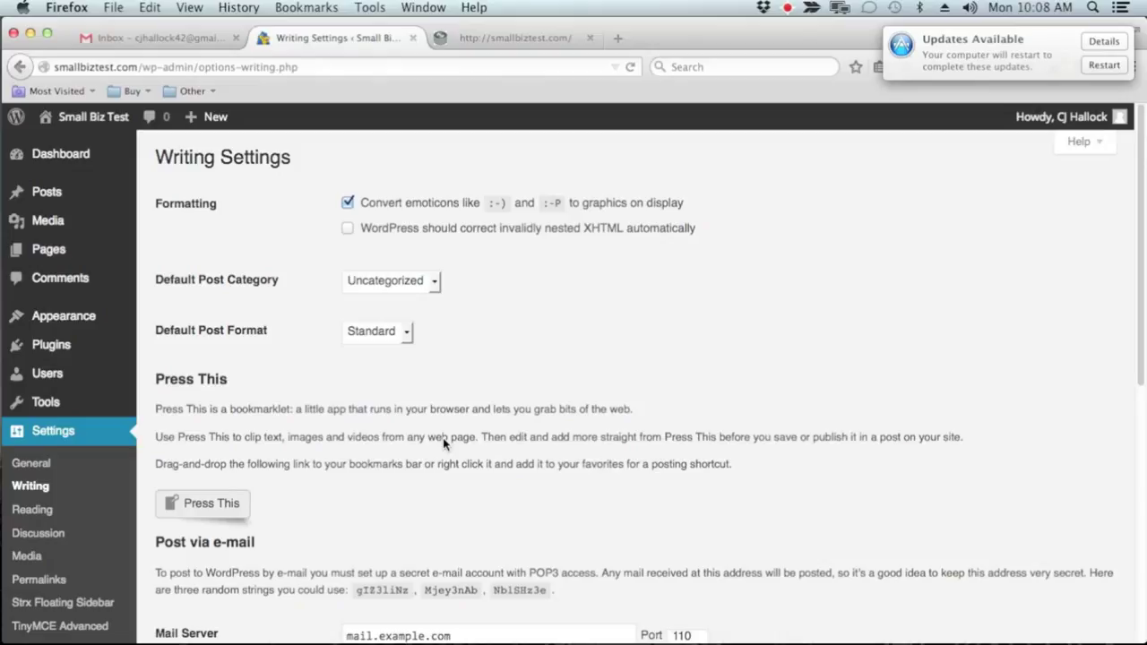
Look through the Reading Settings page, then move on to Discussion Settings
{"action": "scroll", "coordinate": [444, 443], "scroll_direction": "down", "scroll_amount": 10}
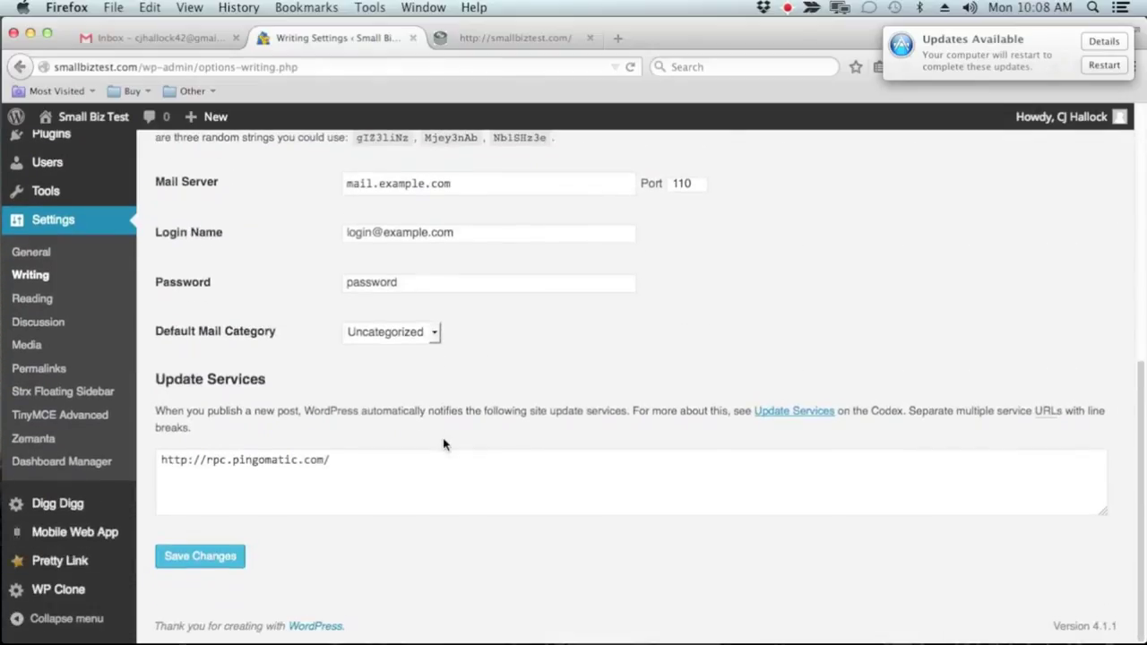
{"action": "scroll", "coordinate": [444, 444], "scroll_direction": "up", "scroll_amount": 5}
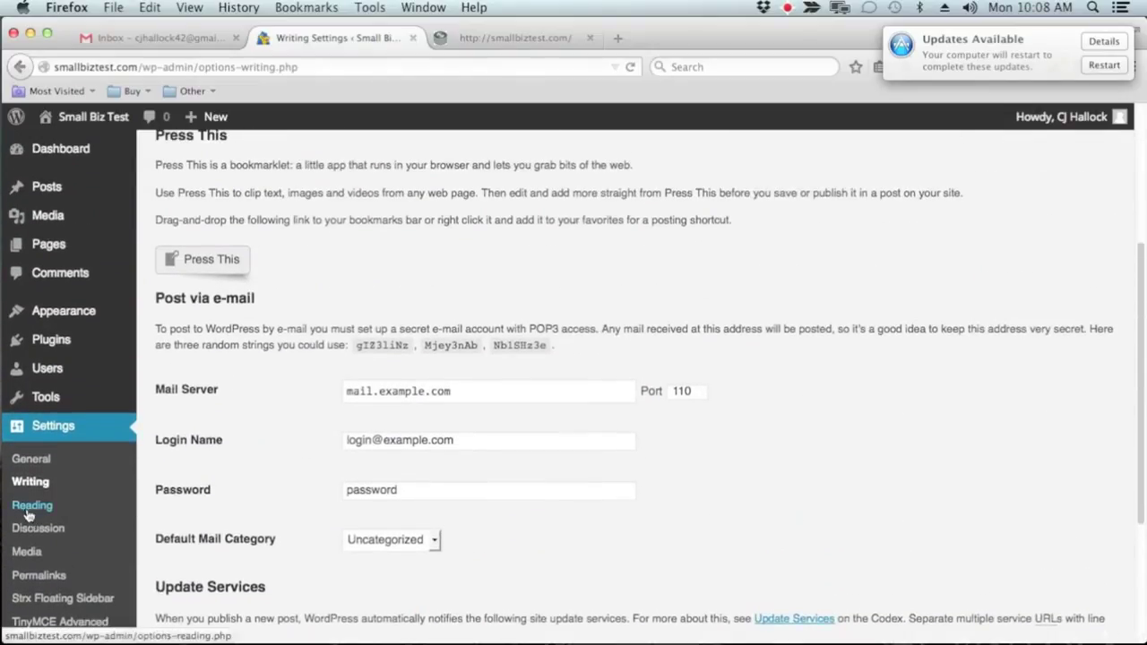
{"action": "left_click", "coordinate": [27, 511]}
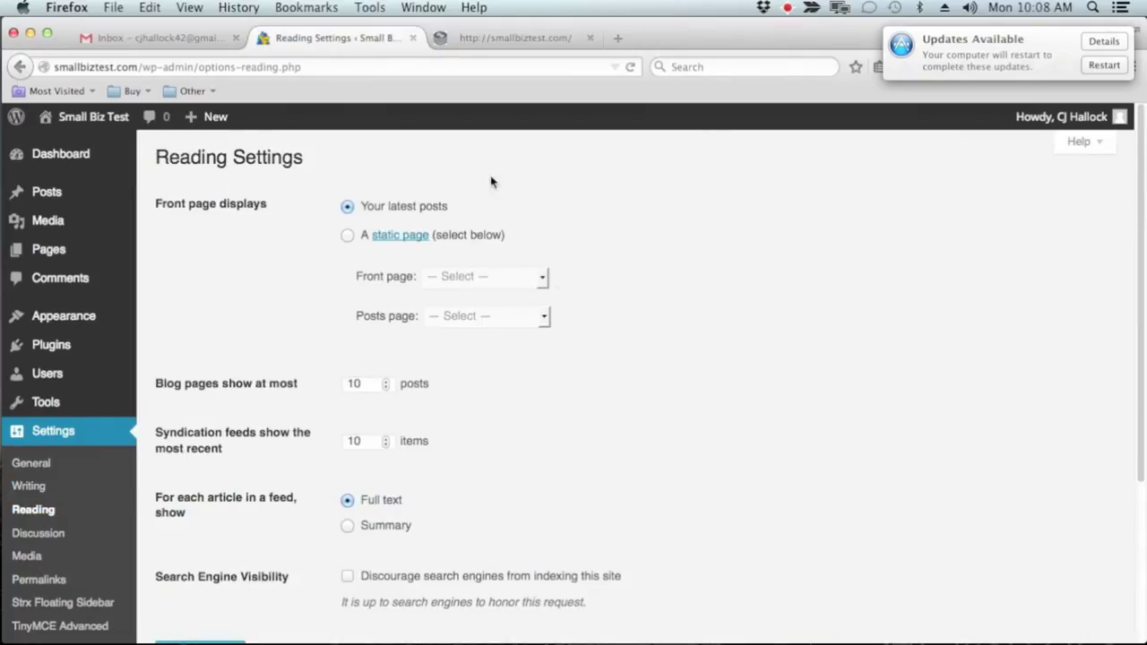
{"action": "scroll", "coordinate": [741, 358], "scroll_direction": "down", "scroll_amount": 2}
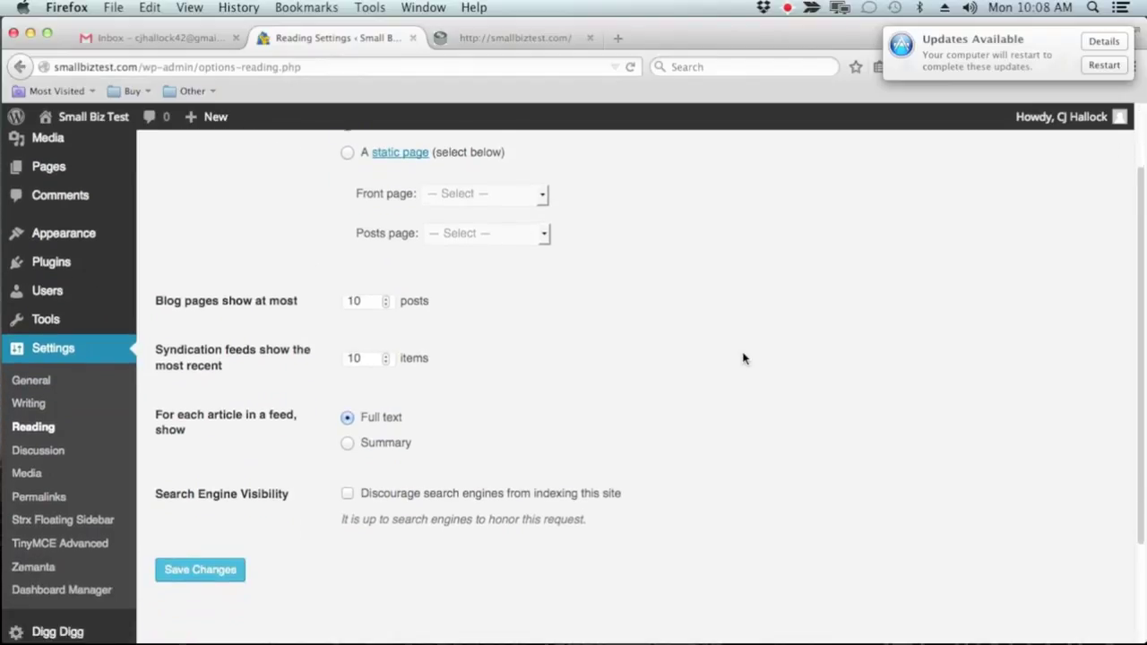
{"action": "scroll", "coordinate": [742, 358], "scroll_direction": "down", "scroll_amount": 3}
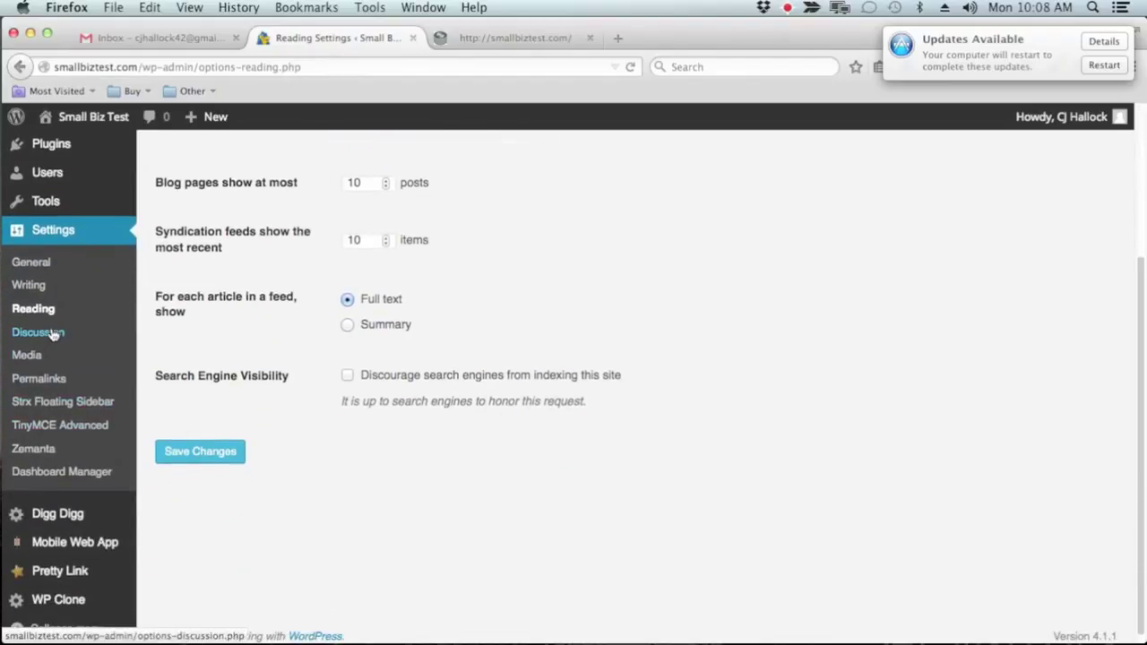
{"action": "left_click", "coordinate": [53, 335]}
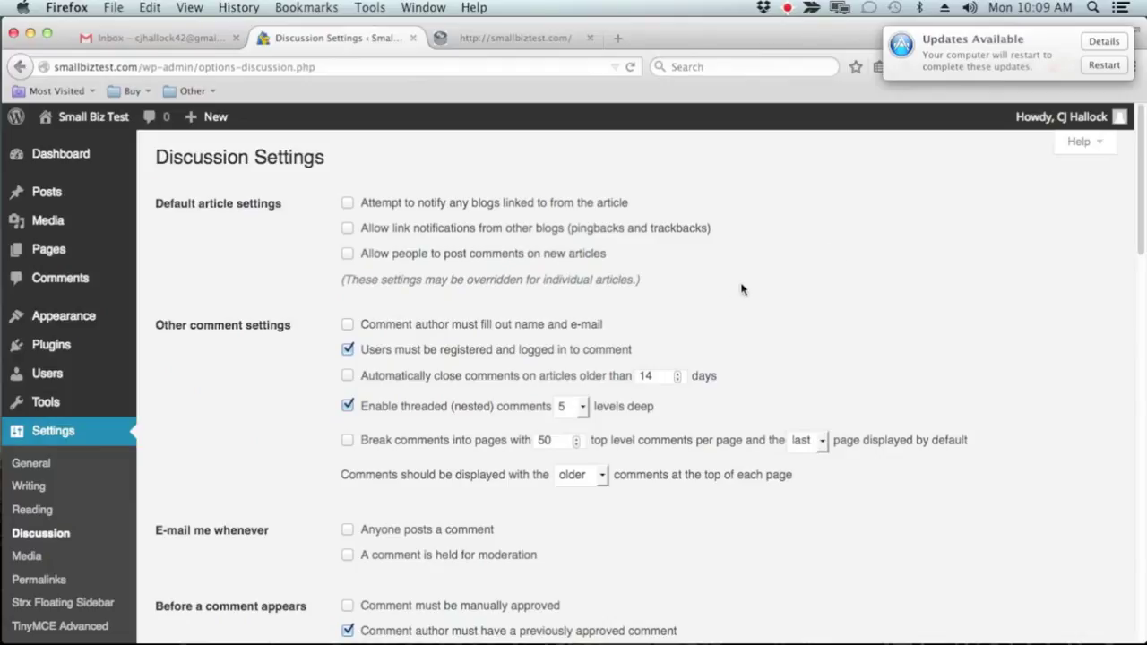
Review the Discussion options, including the Comment Blacklist box, then go to Media Settings
{"action": "scroll", "coordinate": [734, 292], "scroll_direction": "down", "scroll_amount": 3}
{"action": "scroll", "coordinate": [733, 292], "scroll_direction": "down", "scroll_amount": 10}
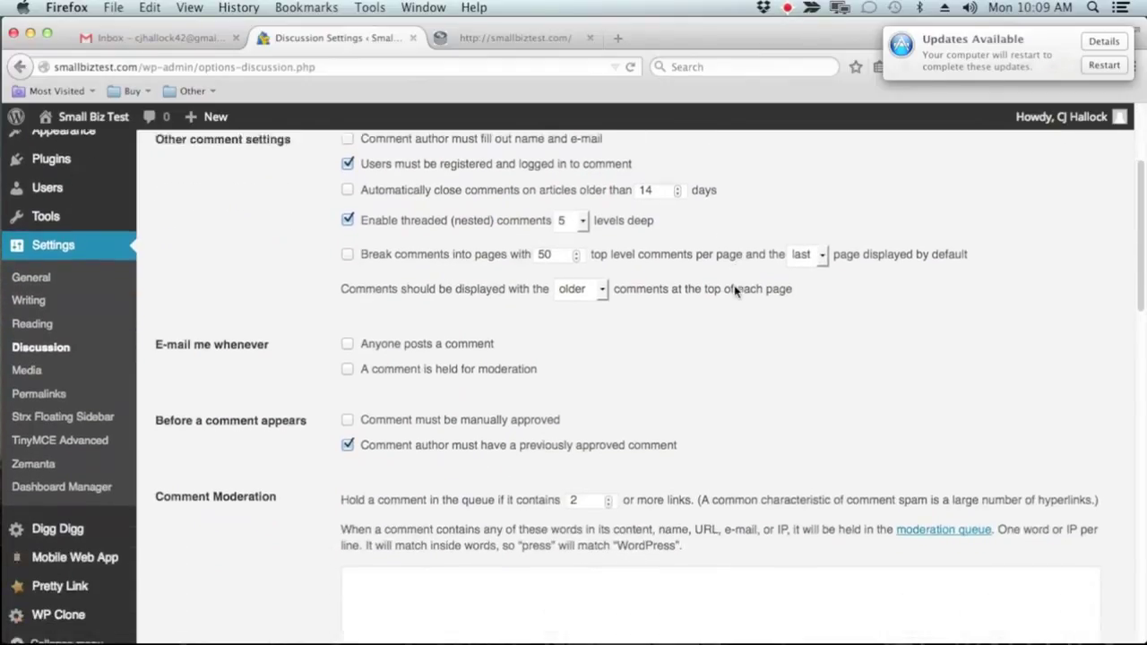
{"action": "scroll", "coordinate": [699, 319], "scroll_direction": "down", "scroll_amount": 4}
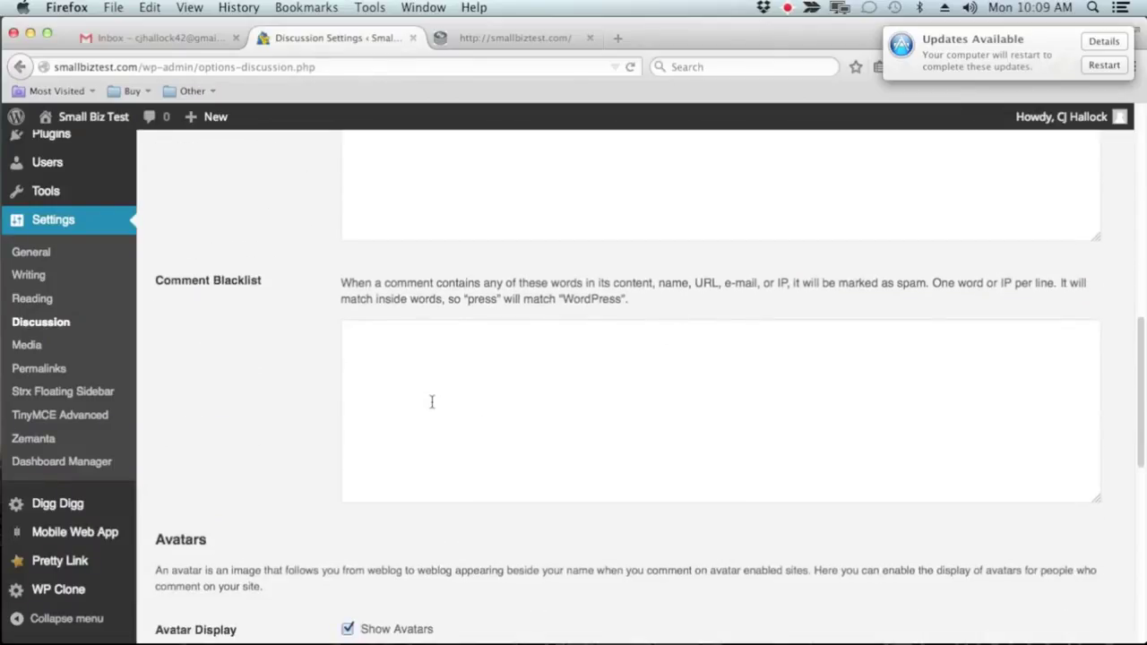
{"action": "left_click", "coordinate": [434, 400]}
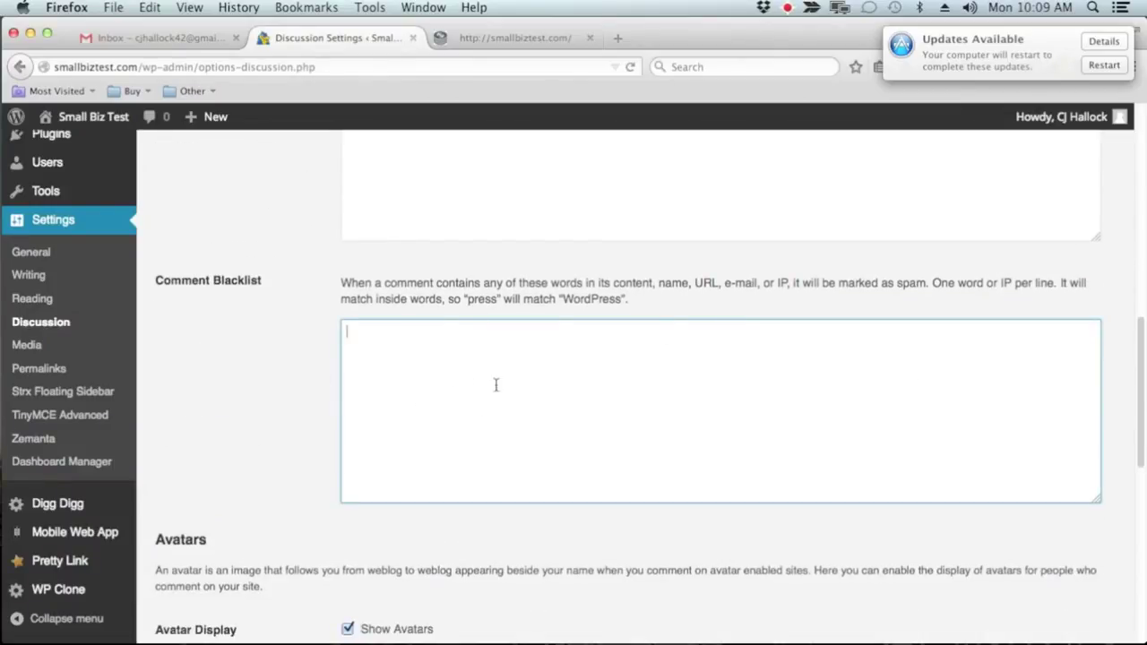
{"action": "scroll", "coordinate": [896, 380], "scroll_direction": "down", "scroll_amount": 7}
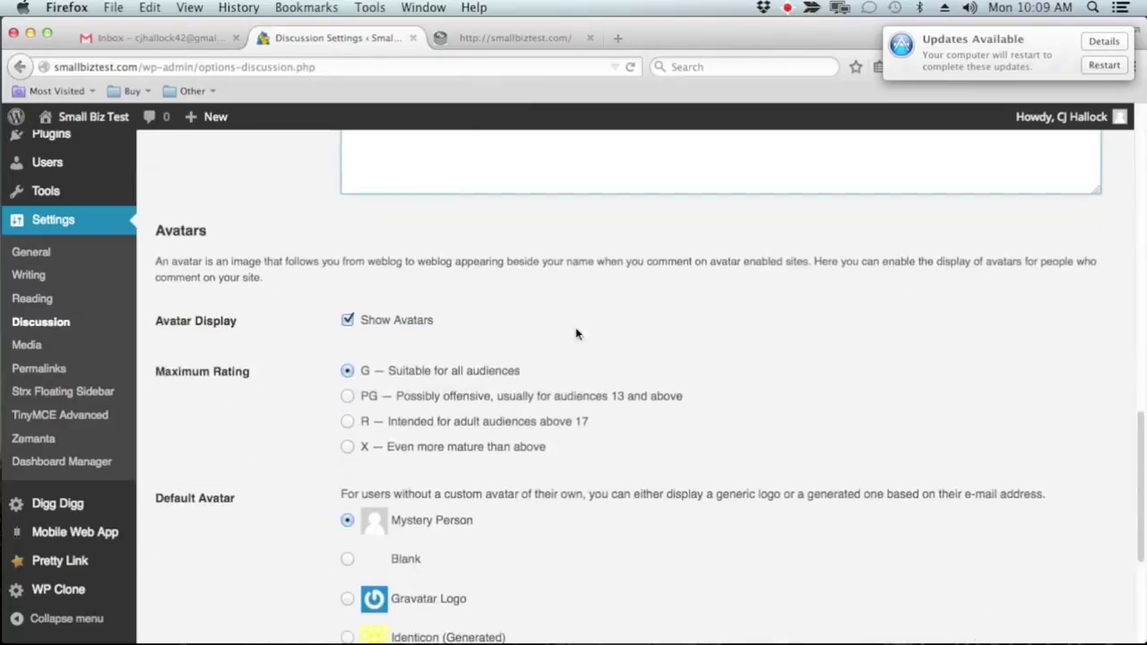
{"action": "scroll", "coordinate": [537, 430], "scroll_direction": "down", "scroll_amount": 3}
{"action": "scroll", "coordinate": [424, 466], "scroll_direction": "down", "scroll_amount": 3}
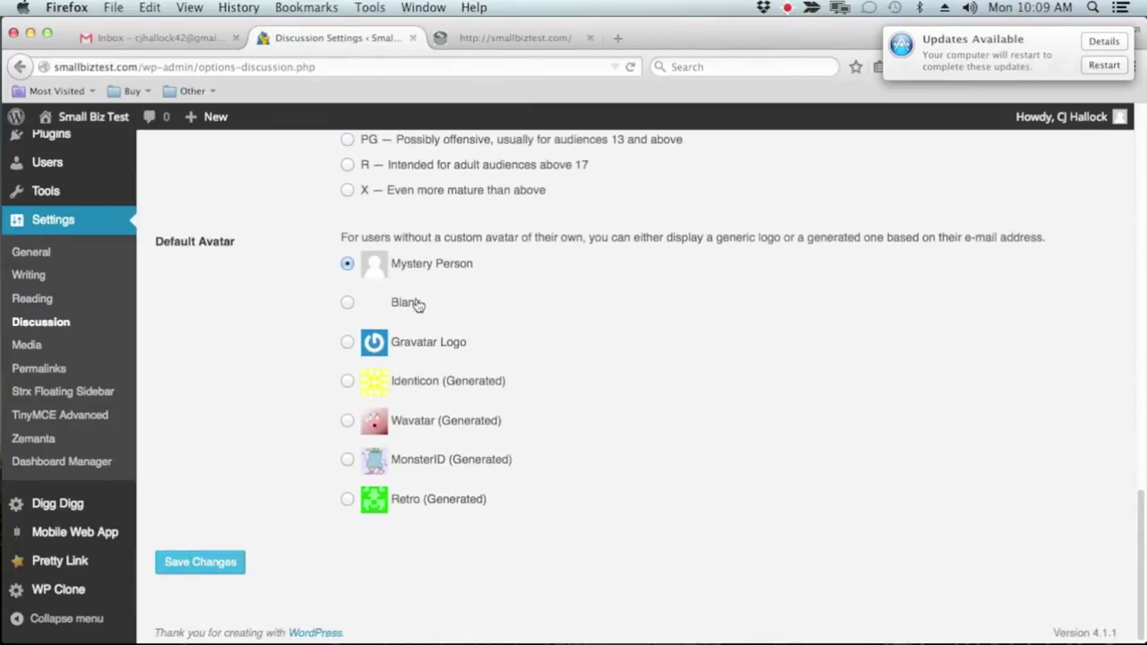
{"action": "left_click", "coordinate": [24, 349]}
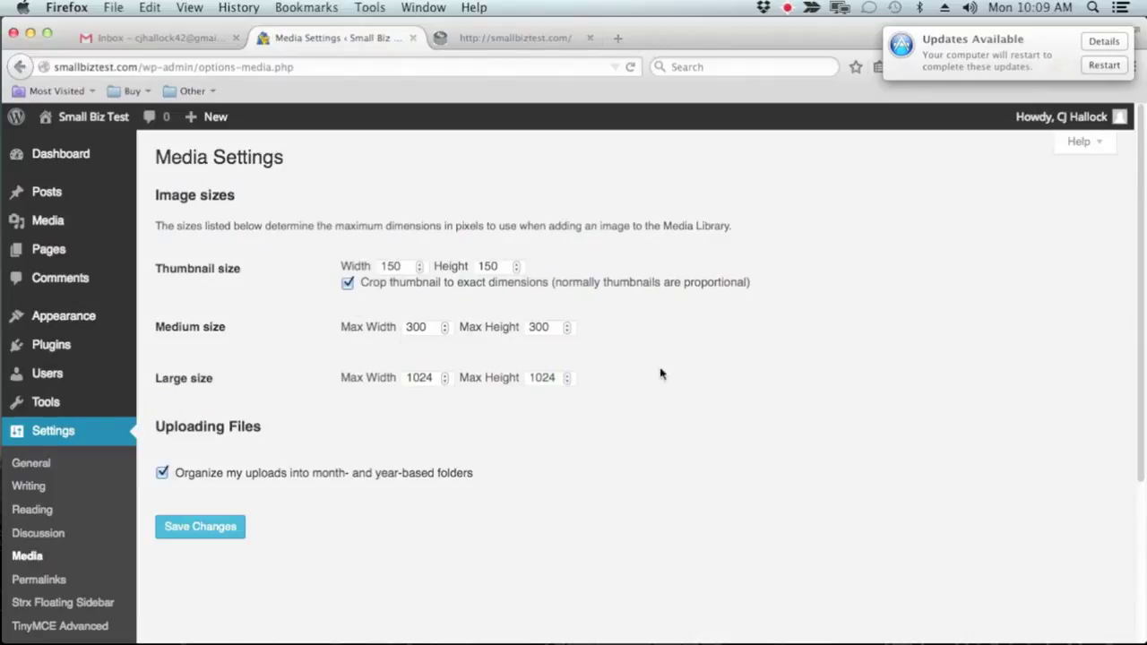
Glance at the Permalinks settings, then go to Strx Floating Sidebar settings
{"action": "scroll", "coordinate": [215, 458], "scroll_direction": "down", "scroll_amount": 3}
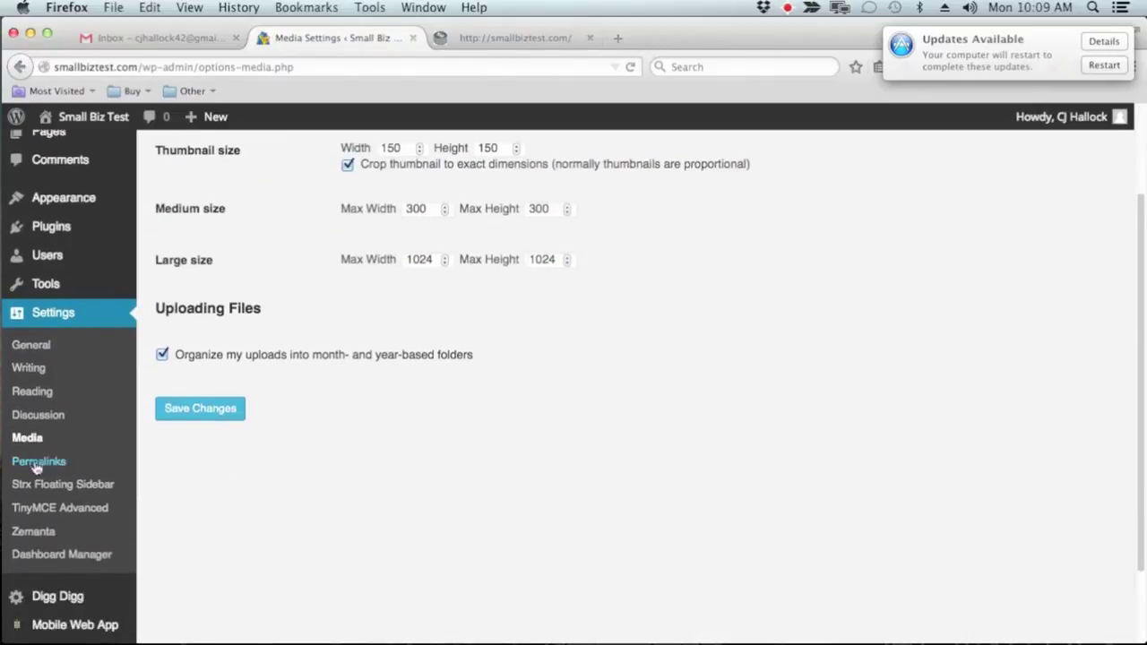
{"action": "left_click", "coordinate": [39, 460]}
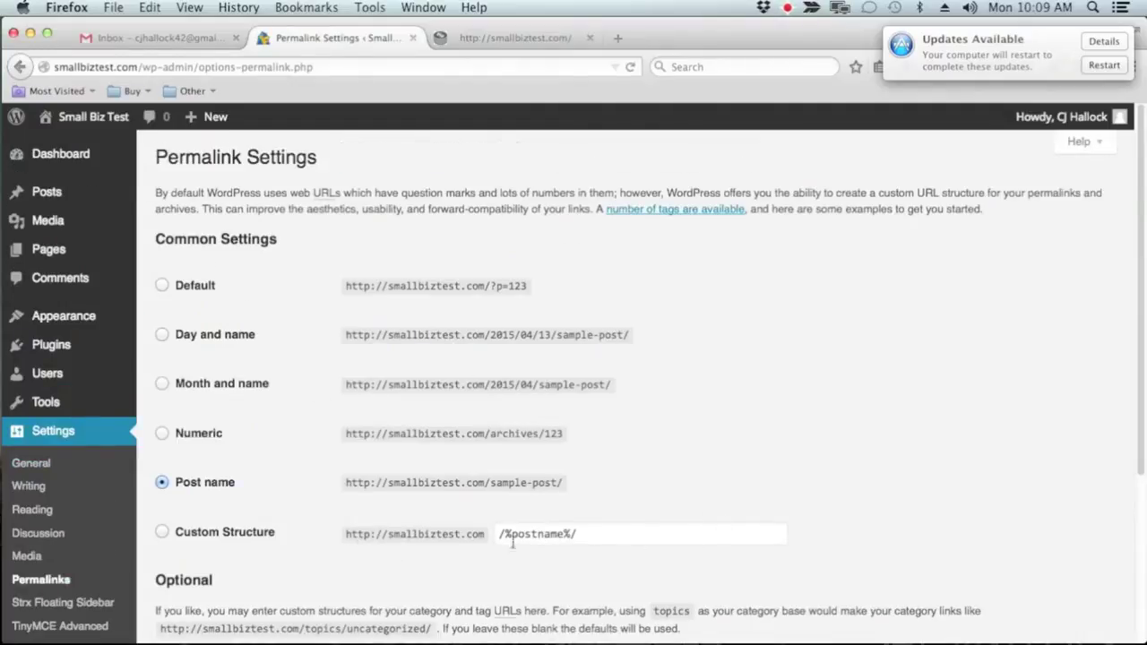
{"action": "scroll", "coordinate": [97, 514], "scroll_direction": "down", "scroll_amount": 2}
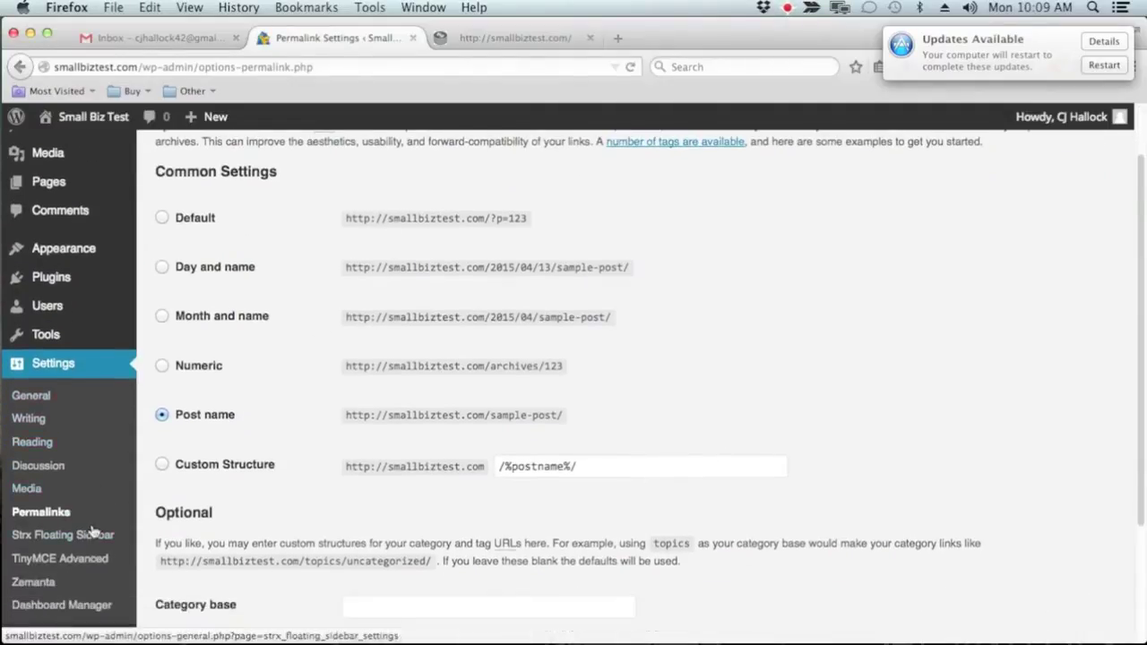
{"action": "left_click", "coordinate": [95, 534]}
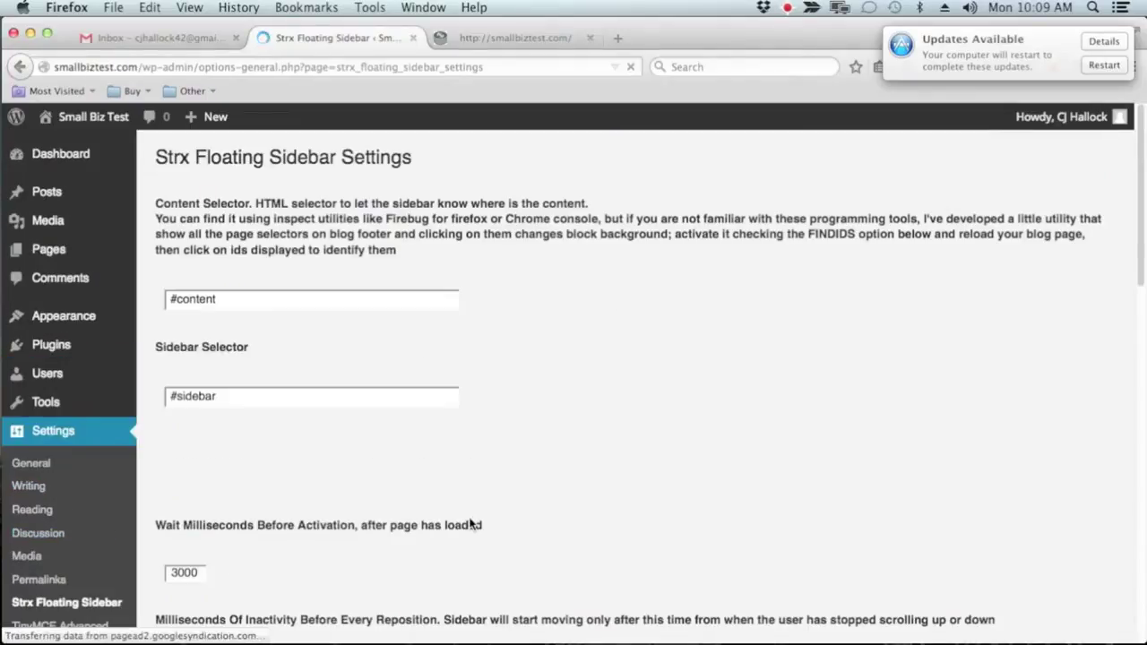
Review the floating sidebar options (#content, #sidebar, 3000 ms delay), then go to the Dashboard
{"action": "scroll", "coordinate": [527, 350], "scroll_direction": "down", "scroll_amount": 3}
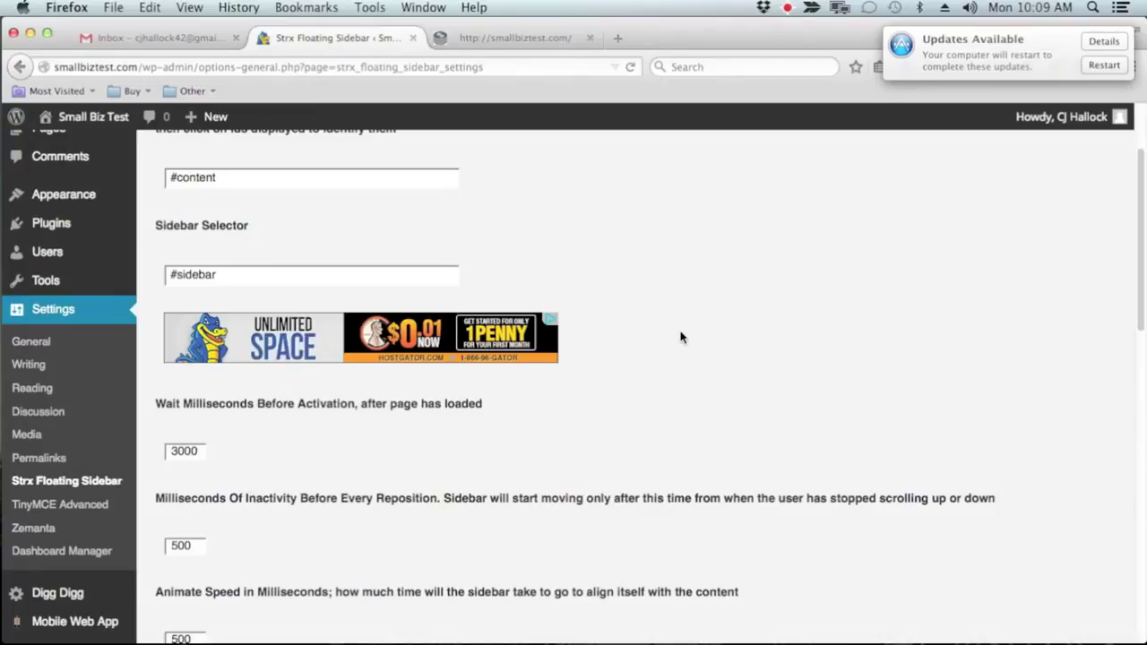
{"action": "scroll", "coordinate": [680, 337], "scroll_direction": "down", "scroll_amount": 15}
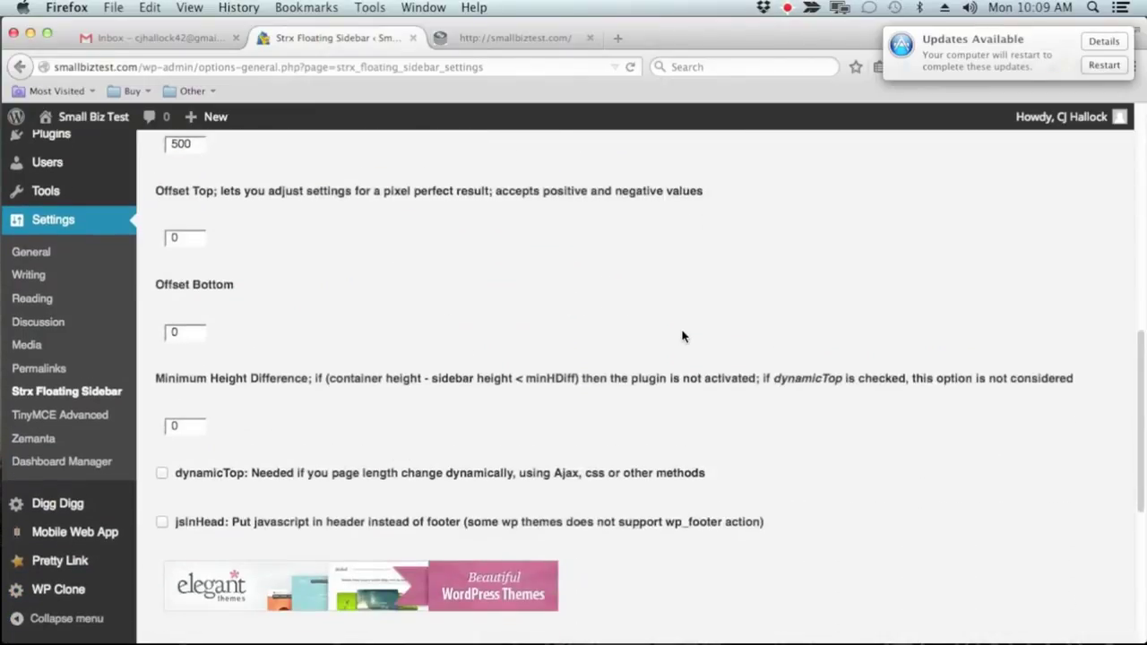
{"action": "scroll", "coordinate": [682, 337], "scroll_direction": "down", "scroll_amount": 7}
{"action": "scroll", "coordinate": [685, 335], "scroll_direction": "up", "scroll_amount": 15}
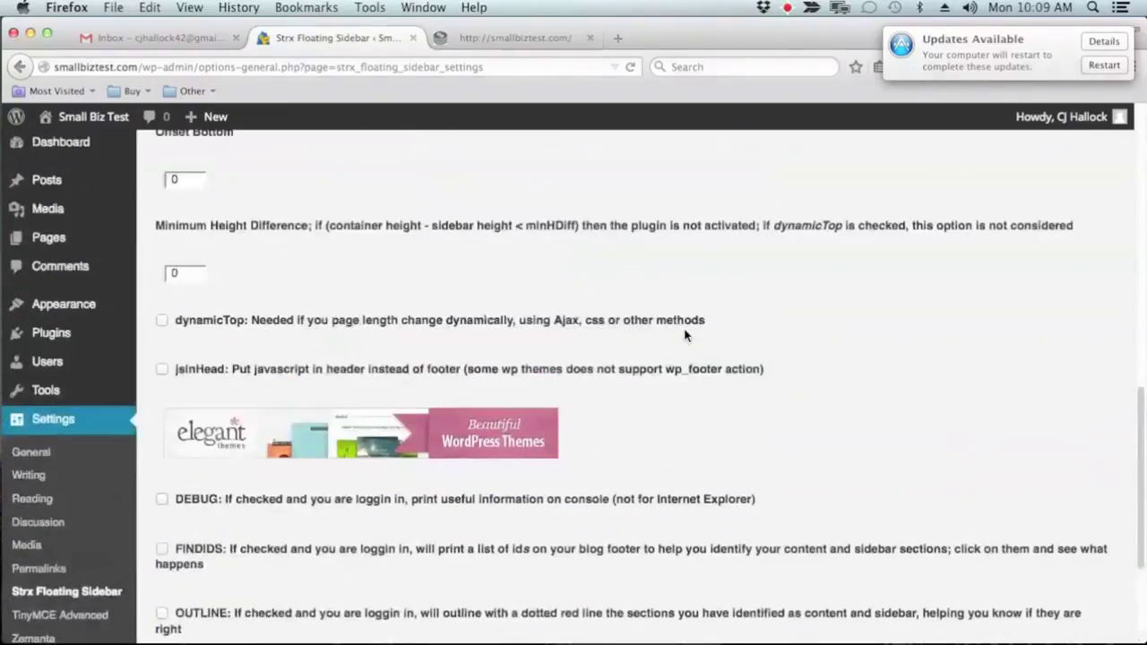
{"action": "scroll", "coordinate": [685, 336], "scroll_direction": "up", "scroll_amount": 10}
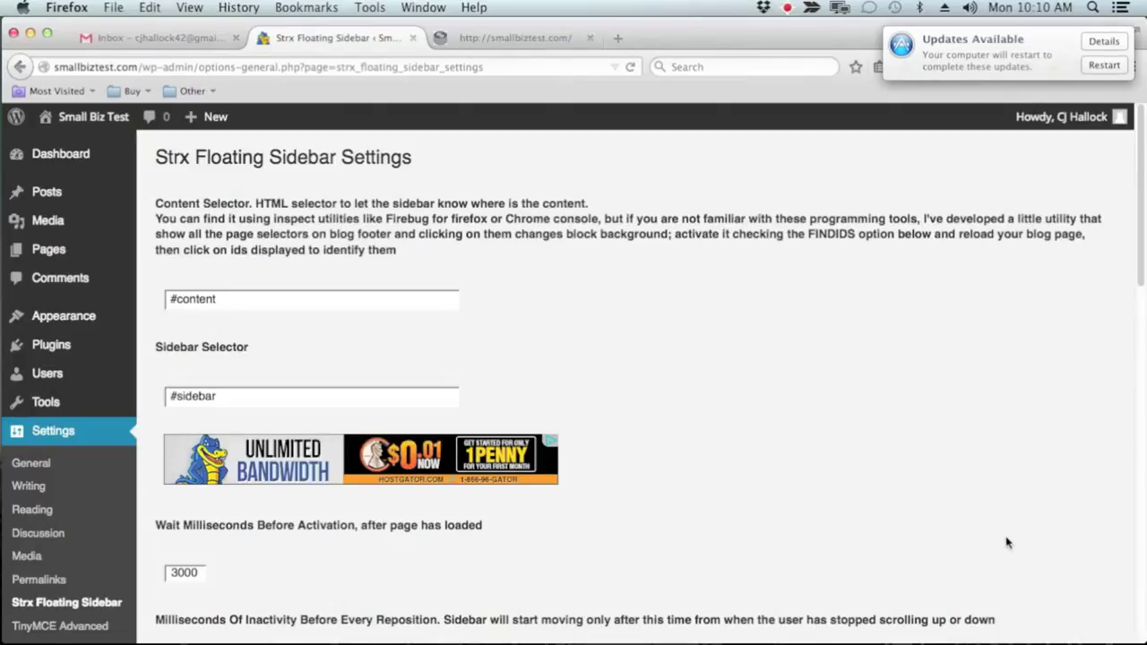
{"action": "scroll", "coordinate": [685, 350], "scroll_direction": "down", "scroll_amount": 5}
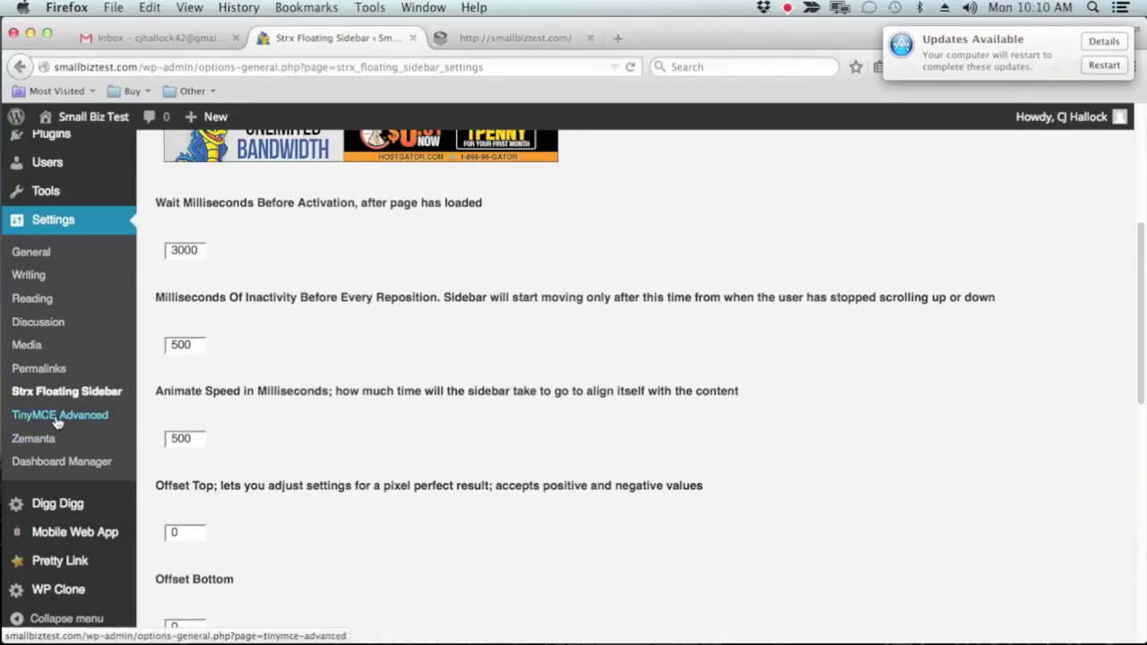
{"action": "scroll", "coordinate": [62, 460], "scroll_direction": "down", "scroll_amount": 3}
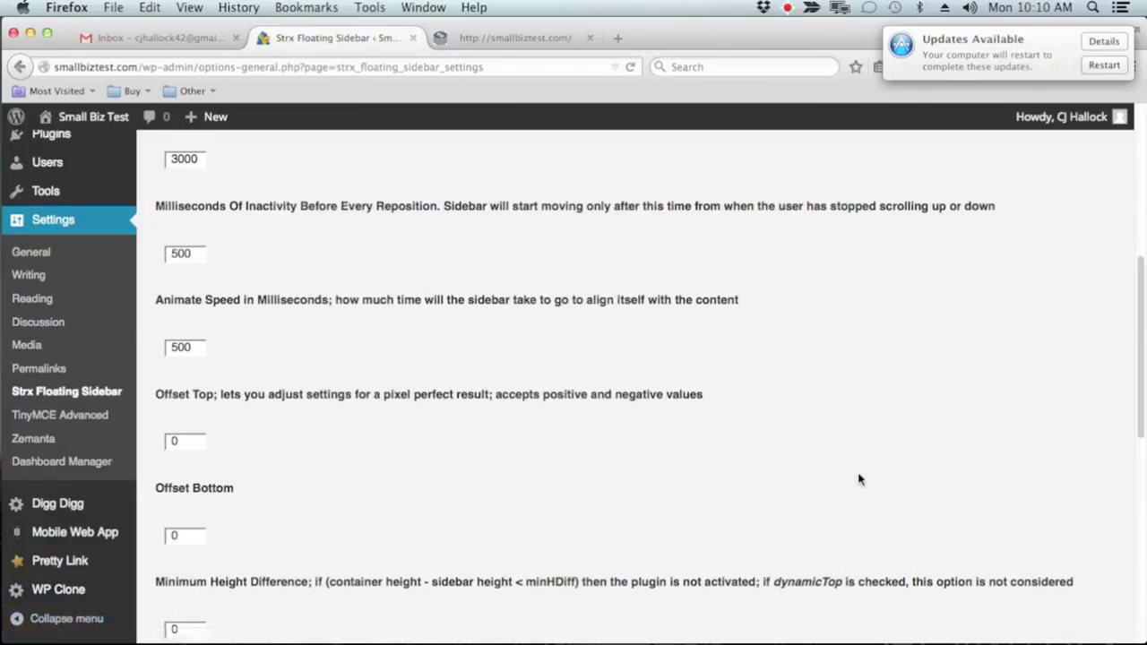
{"action": "scroll", "coordinate": [578, 484], "scroll_direction": "up", "scroll_amount": 4}
{"action": "scroll", "coordinate": [577, 485], "scroll_direction": "up", "scroll_amount": 5}
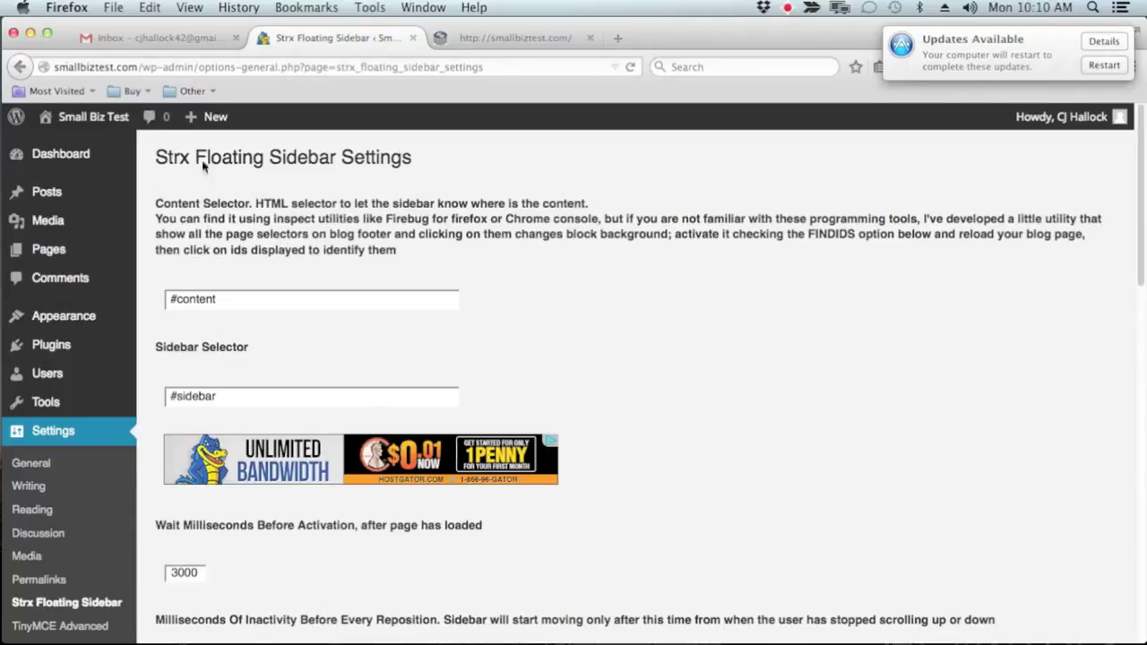
{"action": "left_click", "coordinate": [61, 154]}
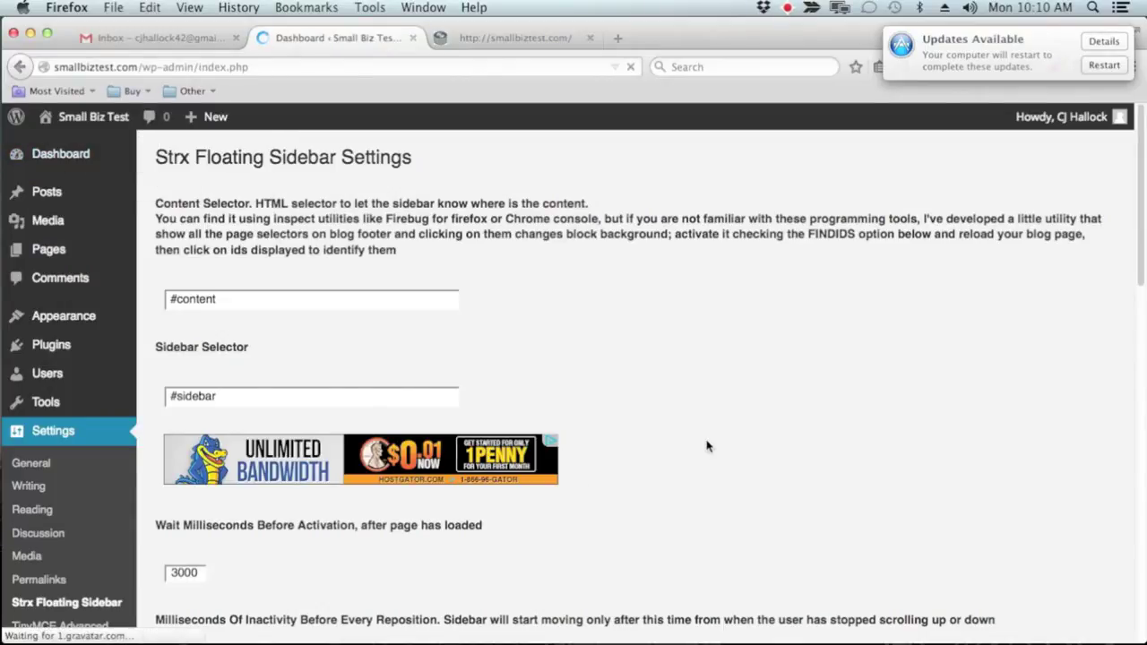